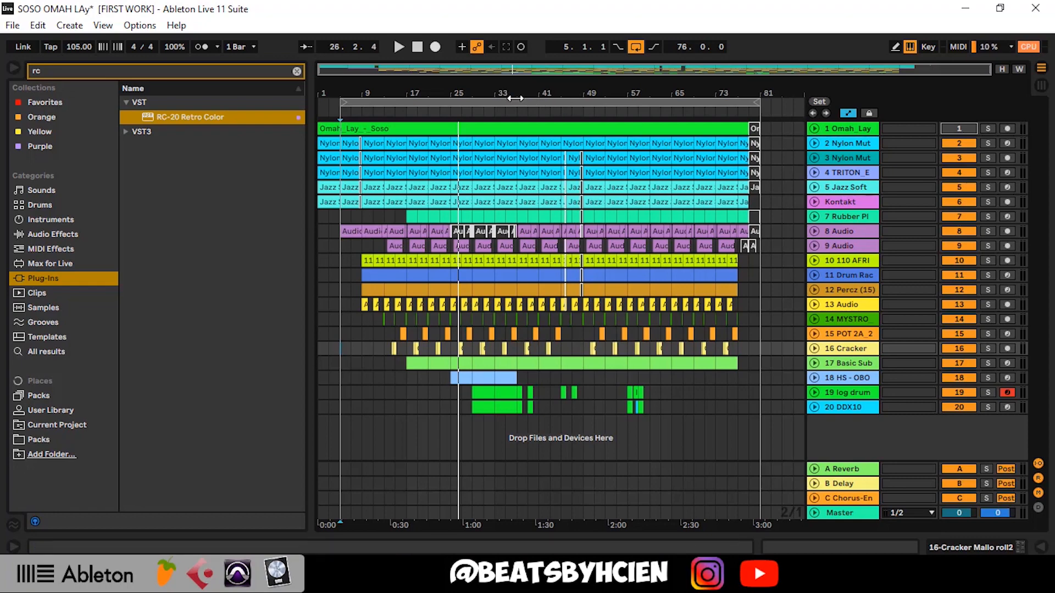
Step: Unfold the 2 Nylon Mute track in the arrangement
{"action": "mouse_move", "coordinate": [506, 94]}
{"action": "left_mouse_down"}
{"action": "mouse_move", "coordinate": [505, 130]}
{"action": "mouse_move", "coordinate": [546, 137]}
{"action": "mouse_move", "coordinate": [503, 95]}
{"action": "left_mouse_up"}
{"action": "left_click", "coordinate": [815, 143]}
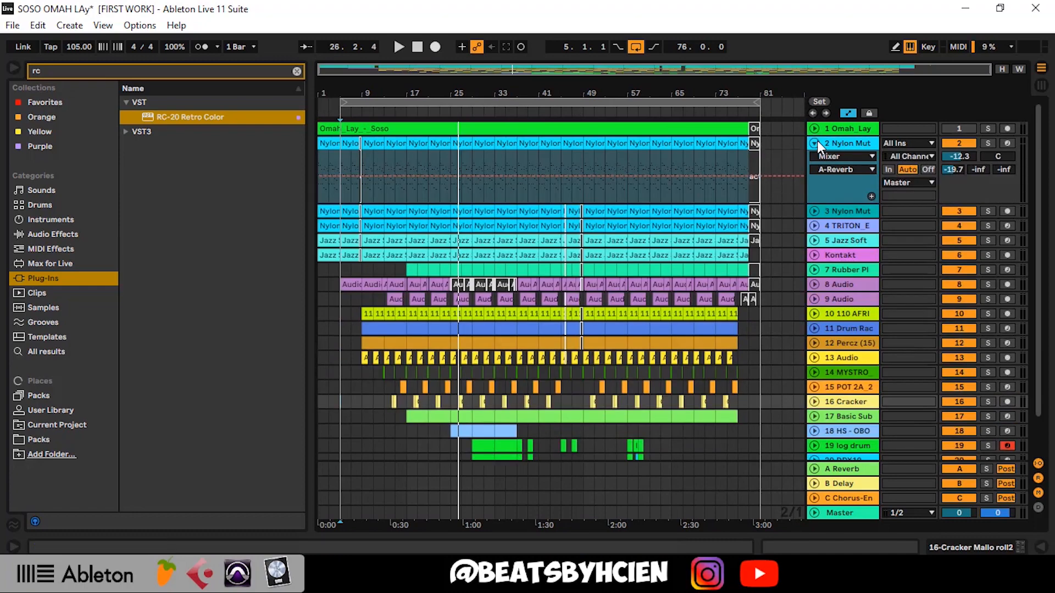
{"action": "mouse_move", "coordinate": [390, 81]}
{"action": "left_mouse_down"}
{"action": "mouse_move", "coordinate": [391, 93]}
{"action": "mouse_move", "coordinate": [401, 91]}
{"action": "mouse_move", "coordinate": [391, 84]}
{"action": "left_mouse_up"}
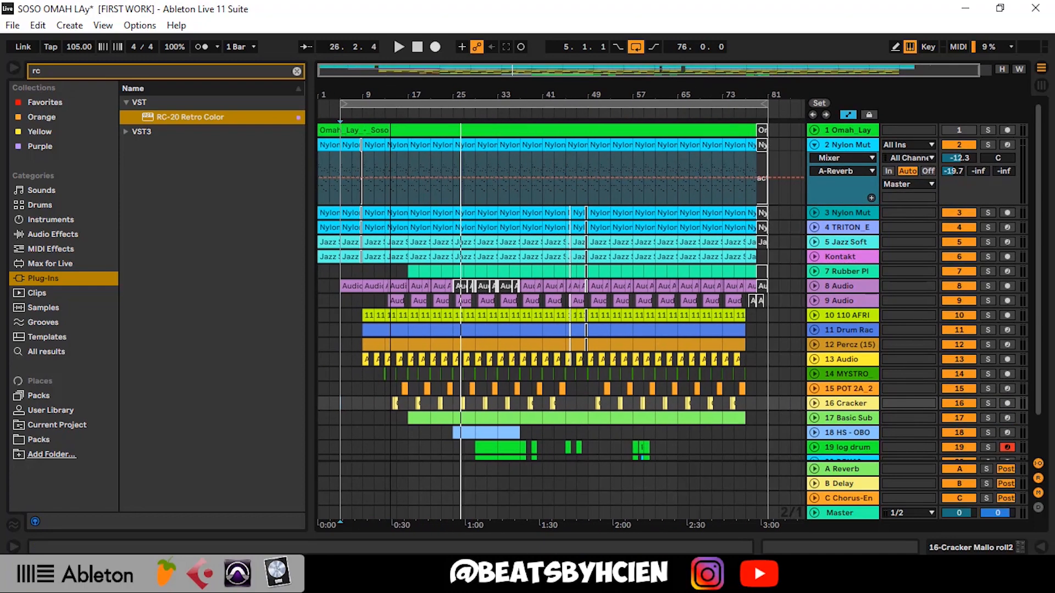
Step: Clear the browser search and browse the user Packs folder and the Audio Effects category
{"action": "left_click", "coordinate": [296, 72]}
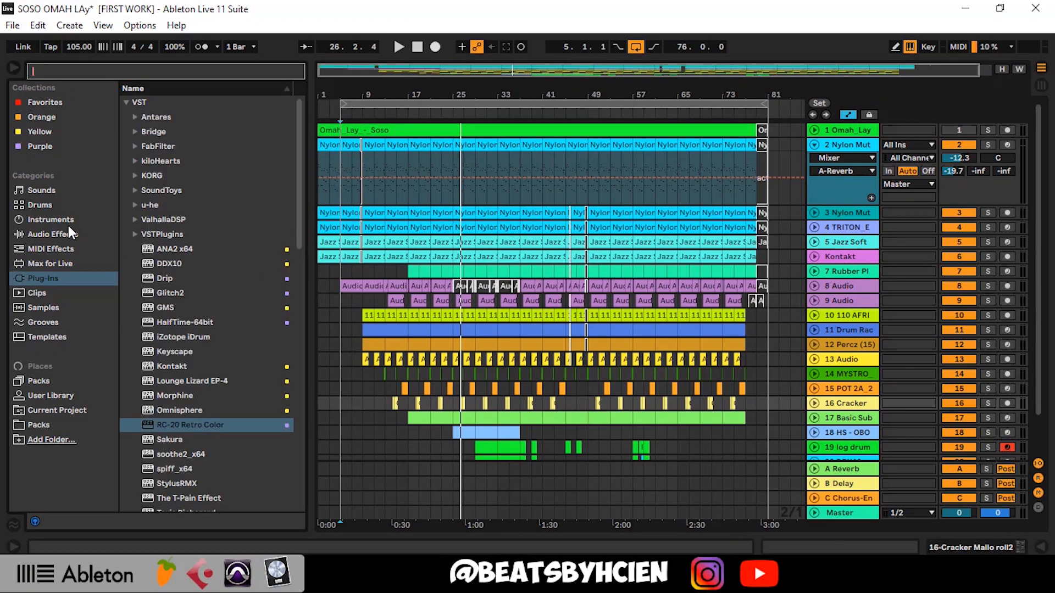
{"action": "left_click", "coordinate": [54, 426]}
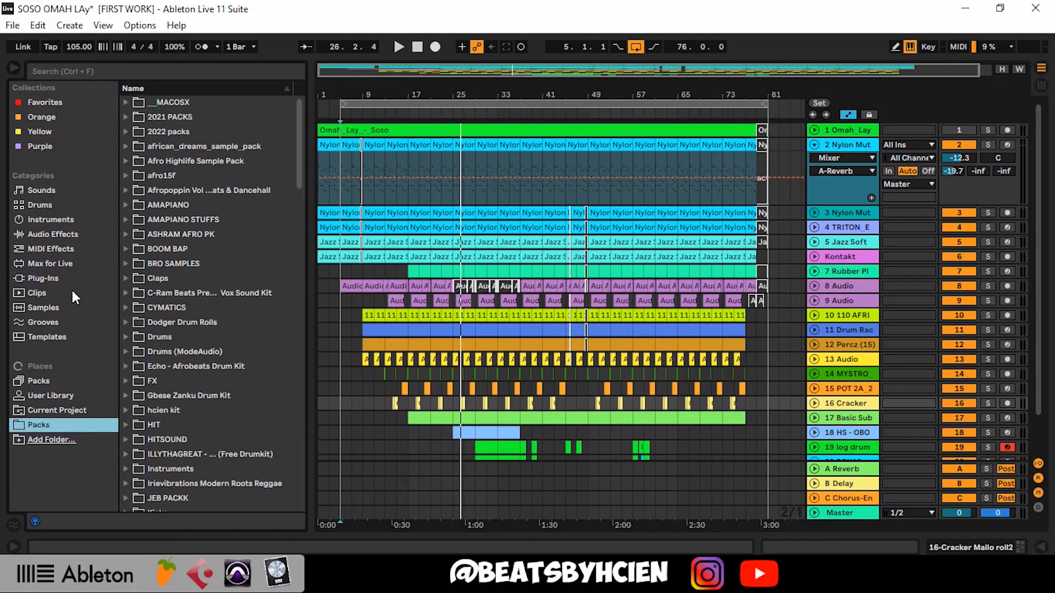
{"action": "left_click", "coordinate": [52, 235]}
Step: Set the arrangement loop to the four bars from bar 9 to bar 13
{"action": "left_click_drag", "start_coordinate": [360, 92], "coordinate": [365, 184]}
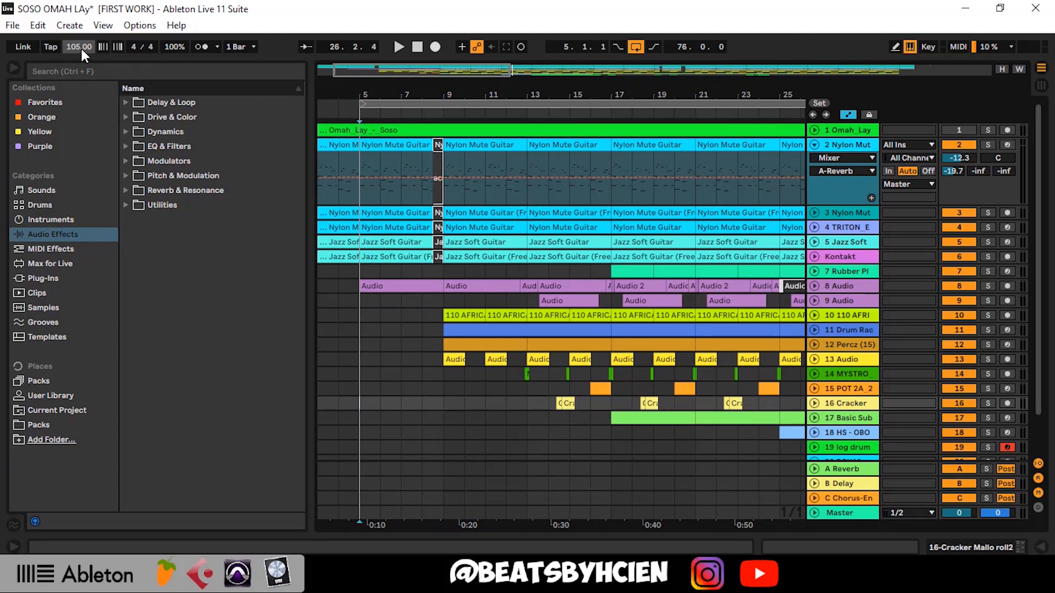
{"action": "mouse_move", "coordinate": [467, 95]}
{"action": "left_mouse_down"}
{"action": "mouse_move", "coordinate": [468, 116]}
{"action": "mouse_move", "coordinate": [467, 103]}
{"action": "left_mouse_up"}
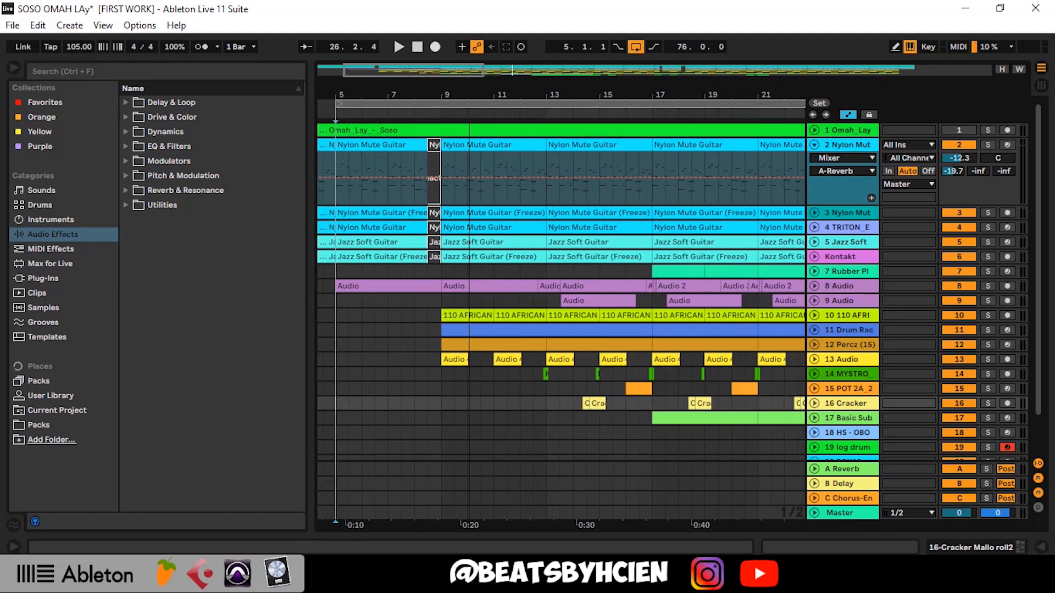
{"action": "left_click_drag", "start_coordinate": [468, 103], "coordinate": [467, 115]}
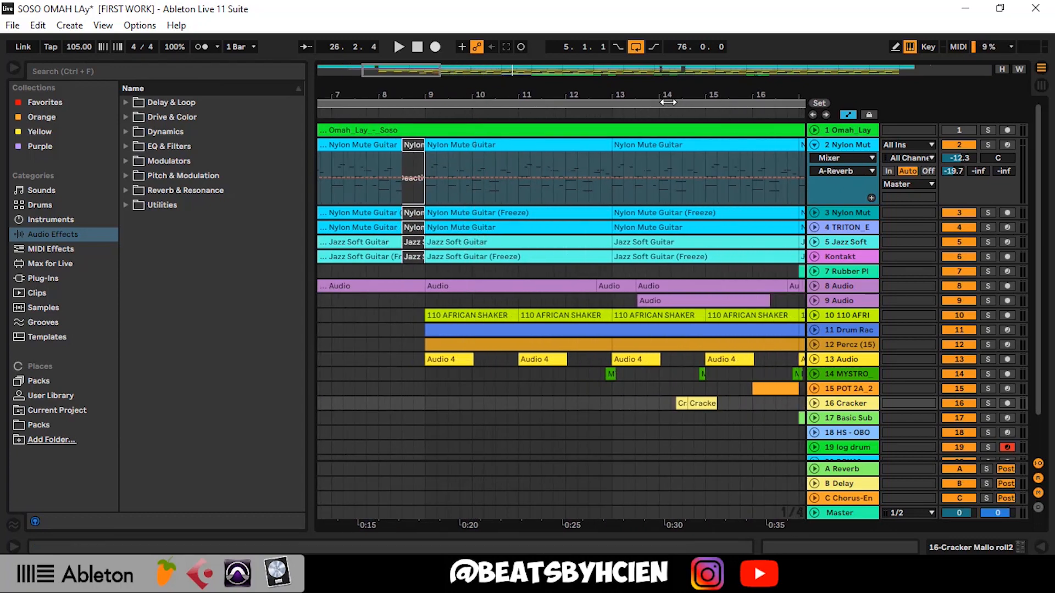
{"action": "key", "text": "minus"}
{"action": "key", "text": "minus"}
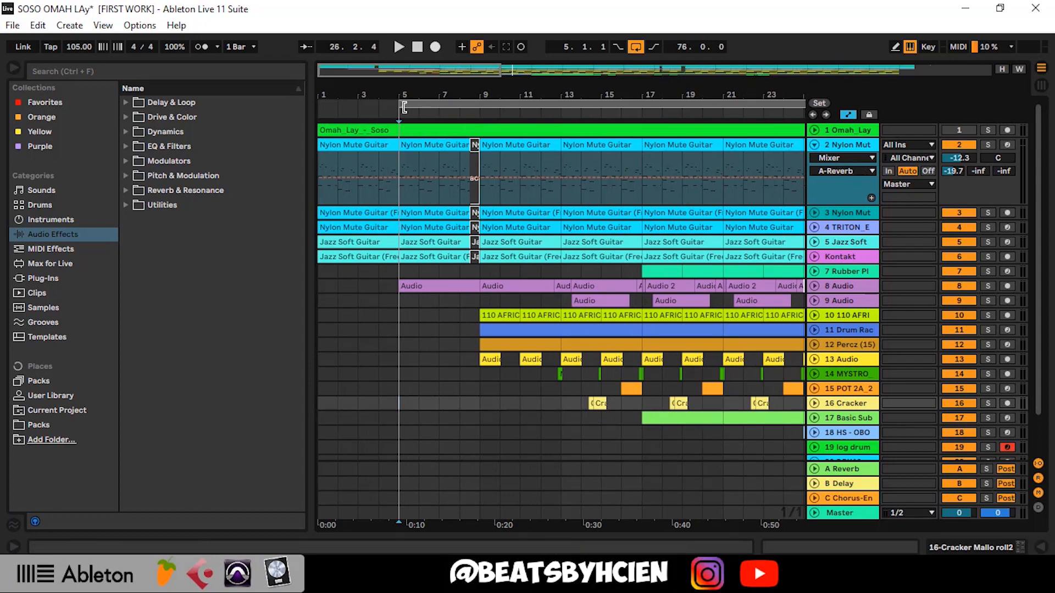
{"action": "left_click_drag", "start_coordinate": [404, 103], "coordinate": [479, 103]}
{"action": "key", "text": "minus"}
{"action": "key", "text": "minus"}
{"action": "key", "text": "minus"}
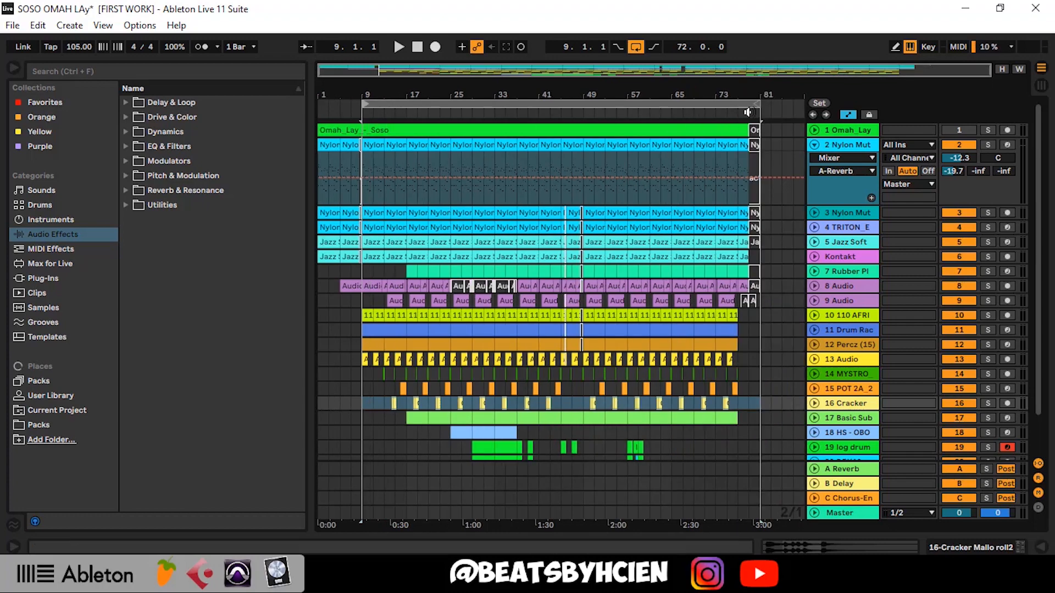
{"action": "mouse_move", "coordinate": [757, 107]}
{"action": "left_mouse_down"}
{"action": "mouse_move", "coordinate": [641, 188]}
{"action": "mouse_move", "coordinate": [384, 223]}
{"action": "left_mouse_up"}
{"action": "left_click_drag", "start_coordinate": [368, 94], "coordinate": [397, 150]}
Step: Solo the 2 Nylon Mute track and turn off automation display in the arrangement
{"action": "left_click", "coordinate": [39, 191]}
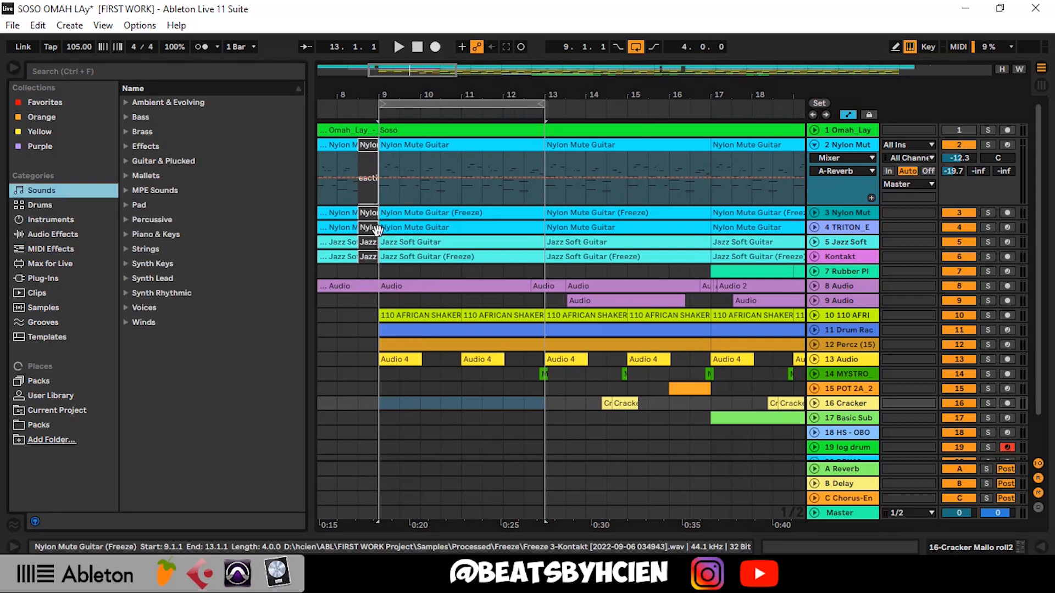
{"action": "left_click", "coordinate": [986, 145]}
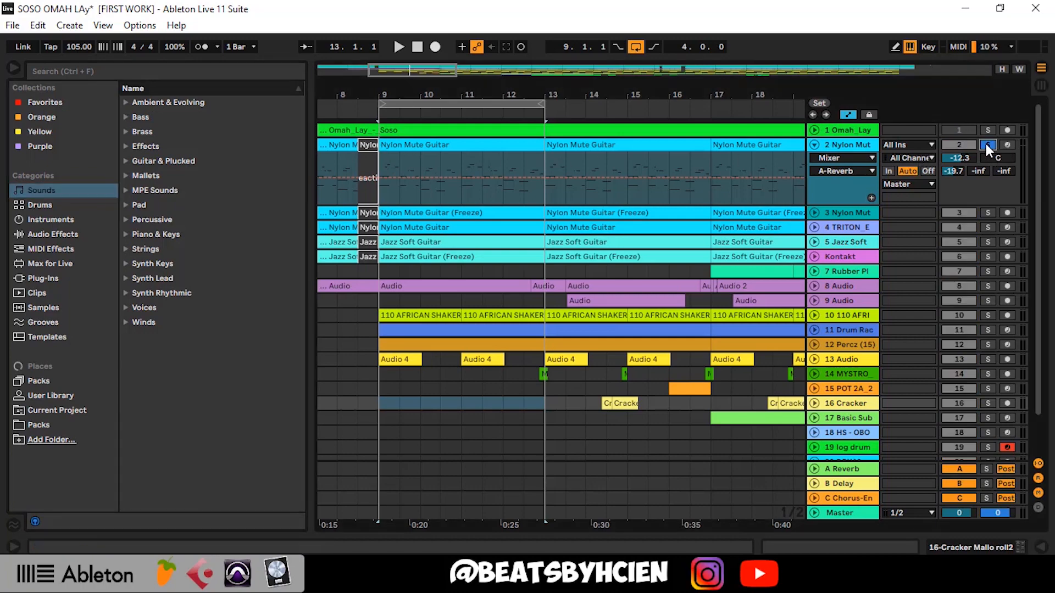
{"action": "left_click", "coordinate": [846, 114]}
Step: Examine the notes of track 2's Nylon Mute Guitar clip at bar 9 while auditioning the loop
{"action": "double_click", "coordinate": [394, 154]}
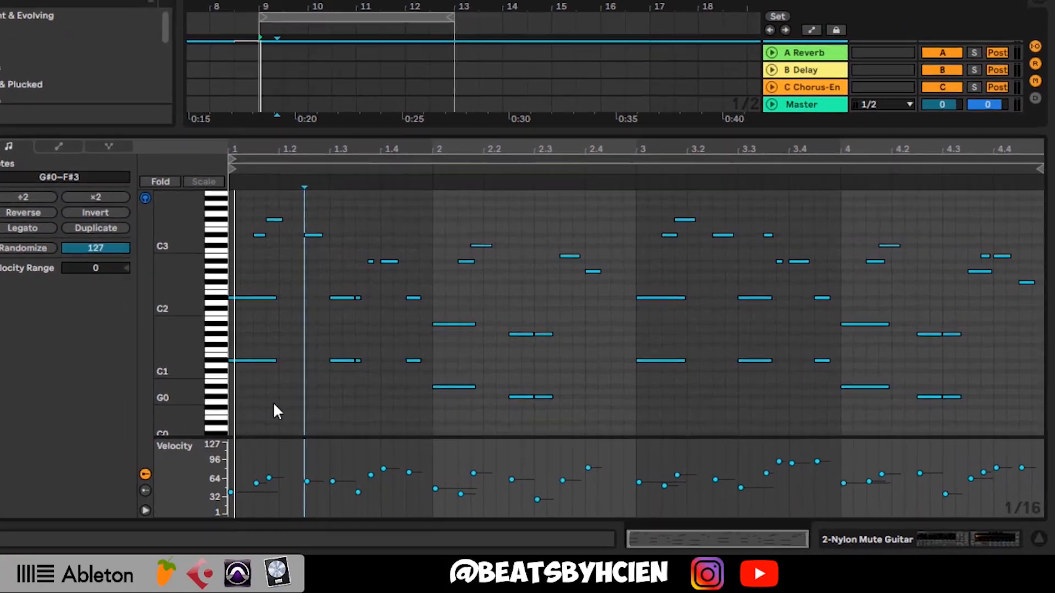
{"action": "key", "text": "space"}
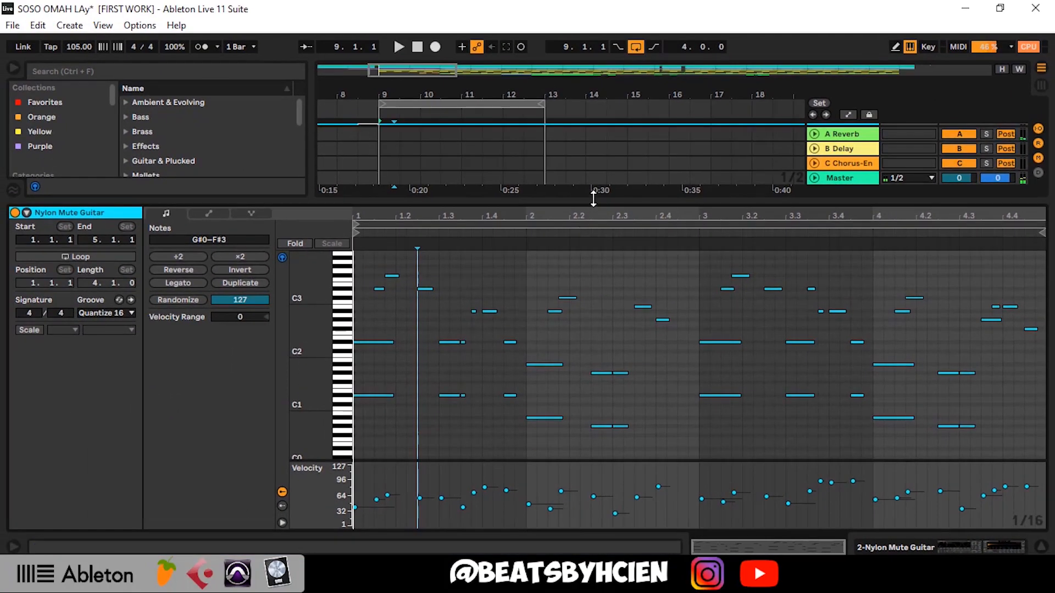
{"action": "double_click", "coordinate": [592, 202]}
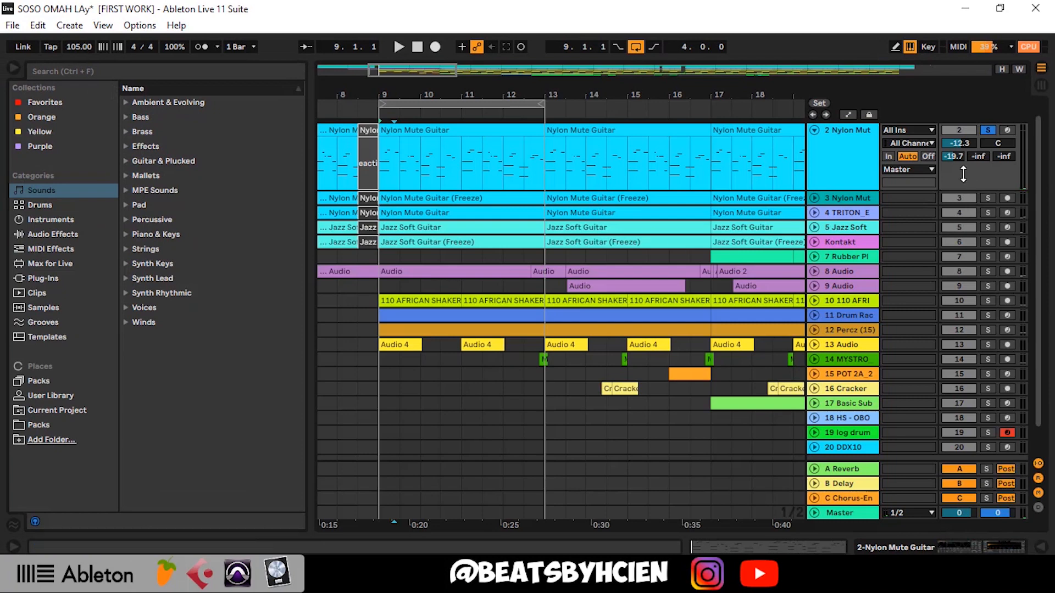
Step: Set the A-Reverb send of the 2 Nylon Mute track to -19.0 dB
{"action": "left_click", "coordinate": [951, 158]}
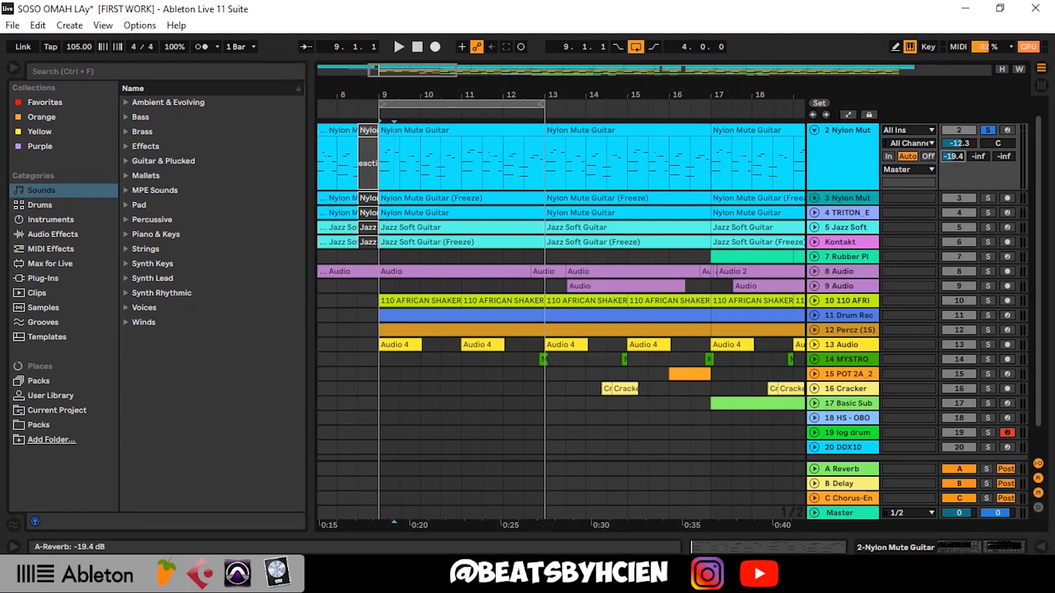
{"action": "left_click_drag", "start_coordinate": [953, 156], "coordinate": [953, 153]}
Step: Unfold and solo the frozen 3 Nylon Mute track, and set its volume to -25.0 dB while auditioning it from bar 9
{"action": "left_click", "coordinate": [814, 197]}
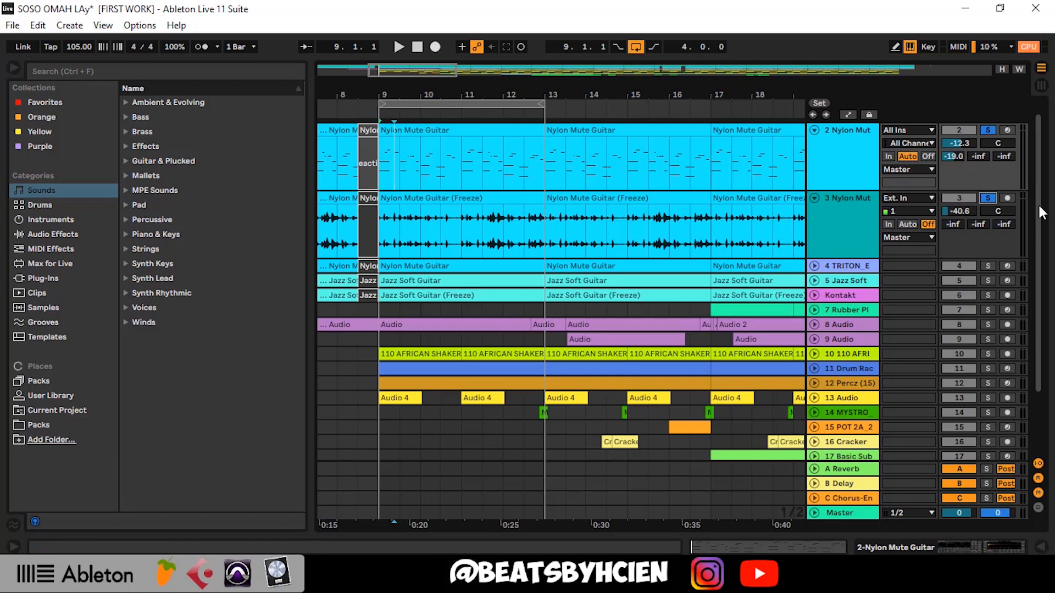
{"action": "left_click_drag", "start_coordinate": [964, 212], "coordinate": [964, 204]}
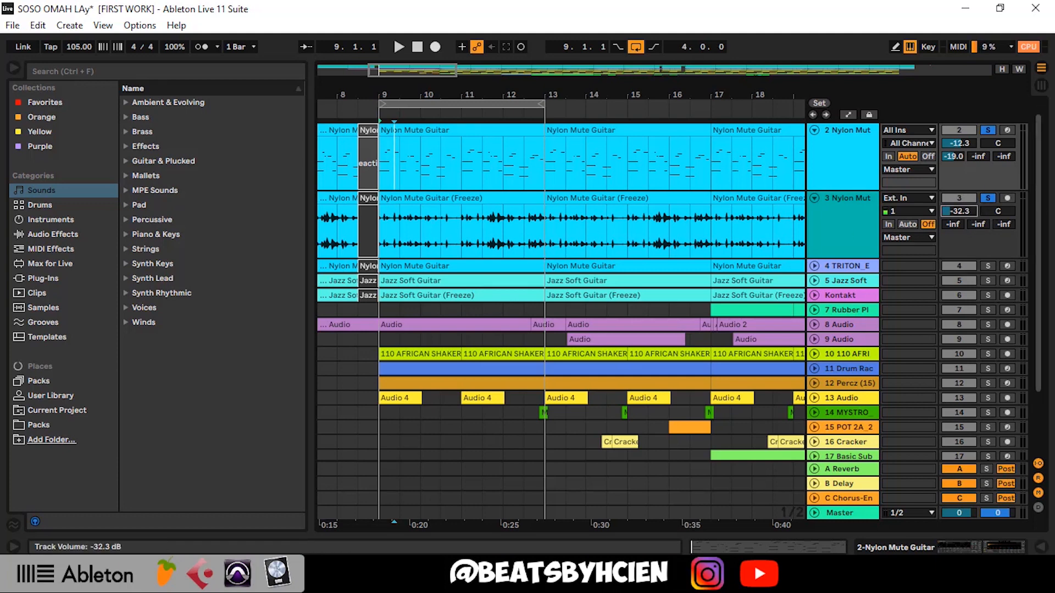
{"action": "left_click", "coordinate": [428, 197]}
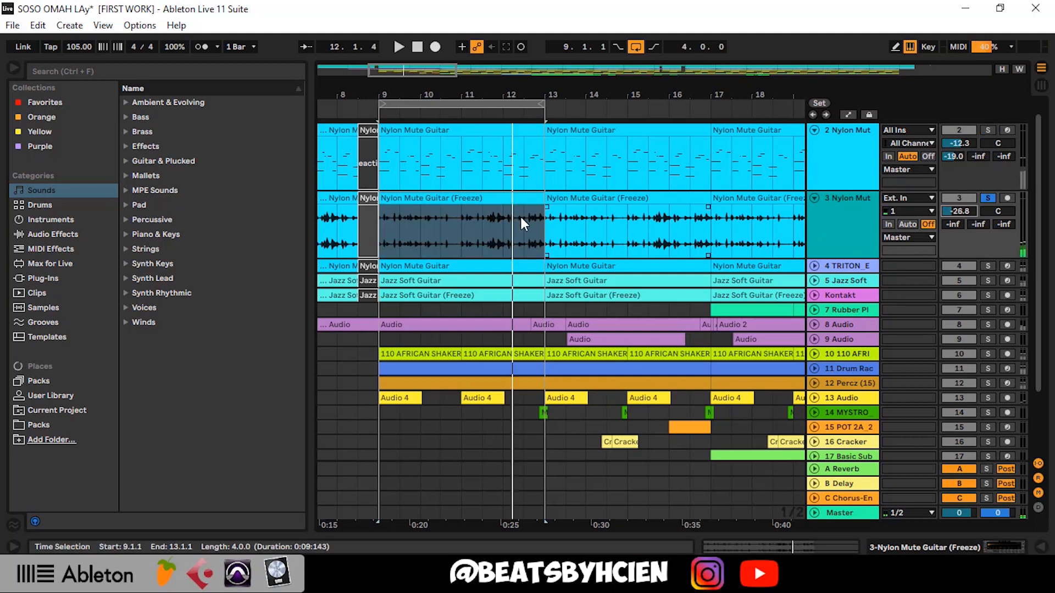
{"action": "left_click", "coordinate": [379, 244]}
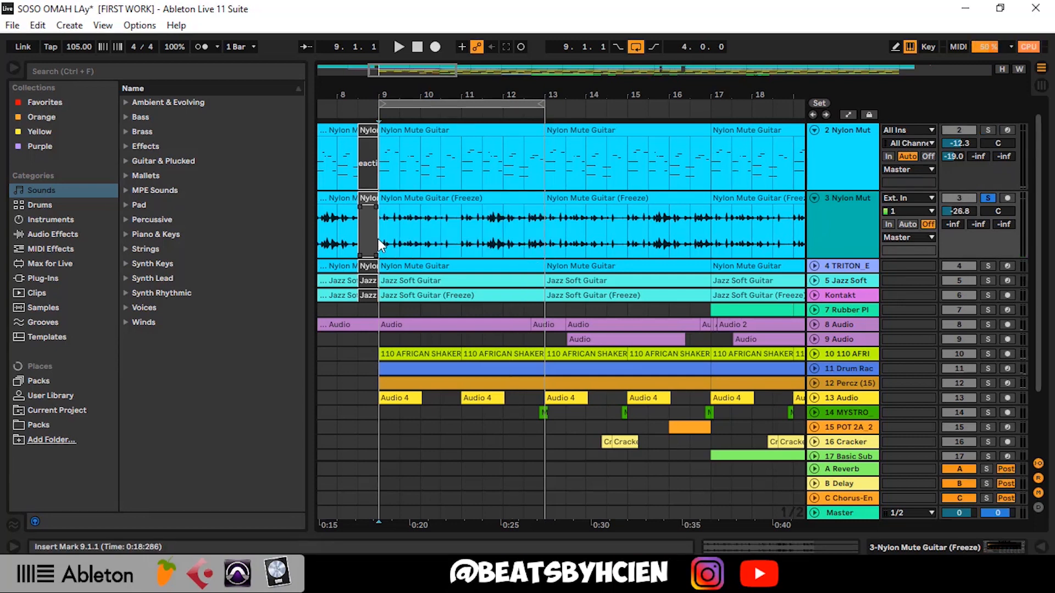
{"action": "key", "text": "space"}
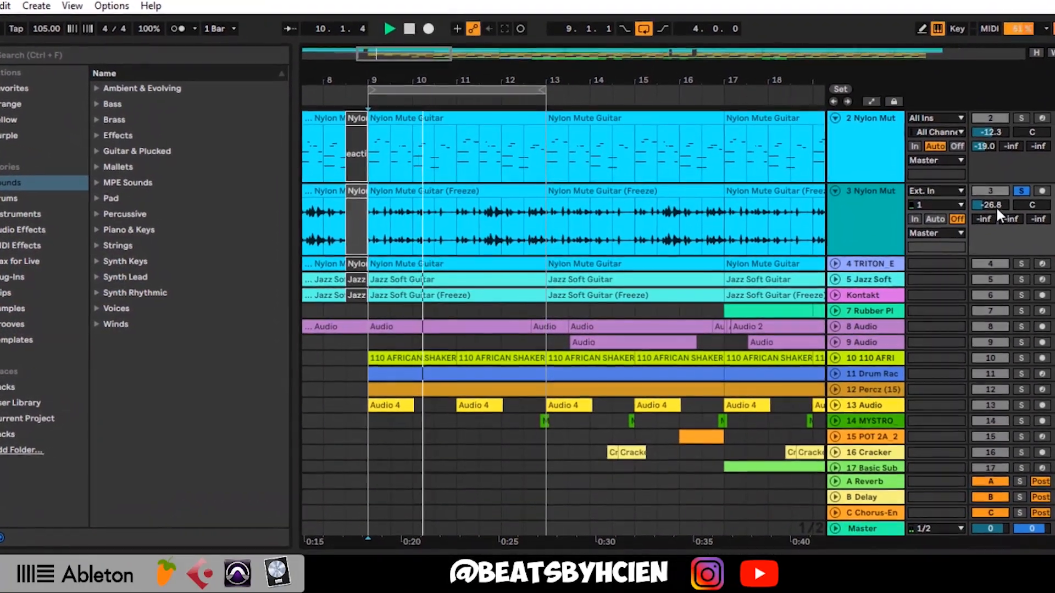
{"action": "left_click_drag", "start_coordinate": [970, 210], "coordinate": [970, 206]}
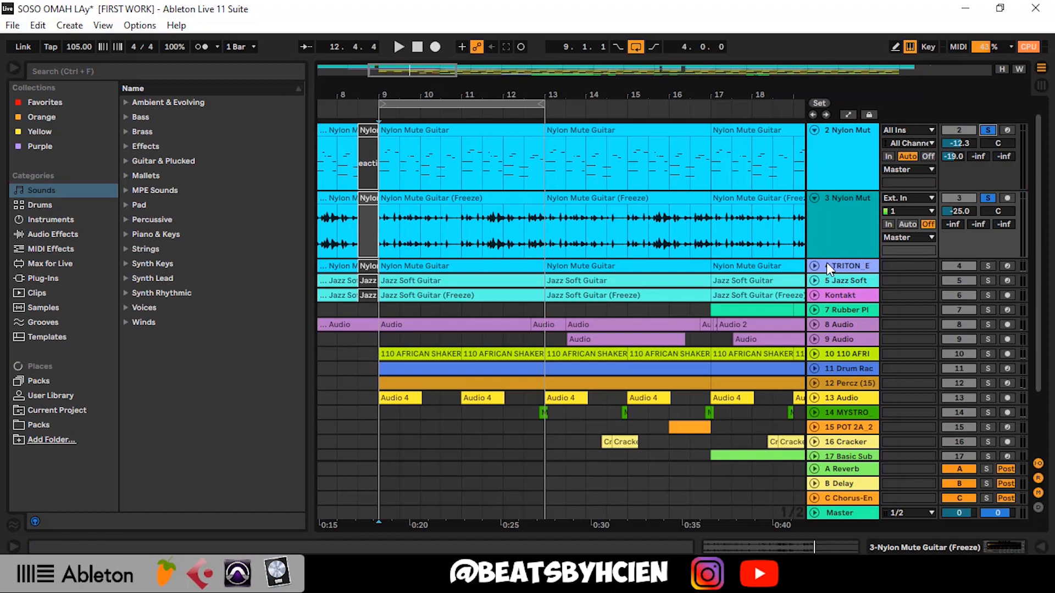
Step: Unfold and solo the 4 TRITON_E track, and inspect its device chain and TRITON Extreme instrument window
{"action": "left_click", "coordinate": [814, 266]}
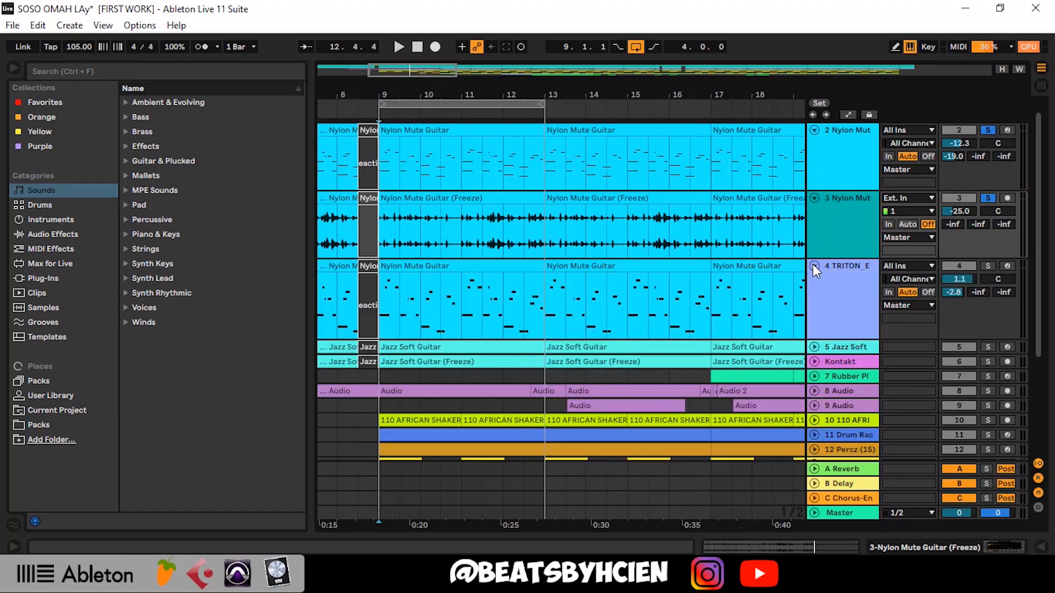
{"action": "left_click", "coordinate": [987, 266]}
{"action": "double_click", "coordinate": [853, 297]}
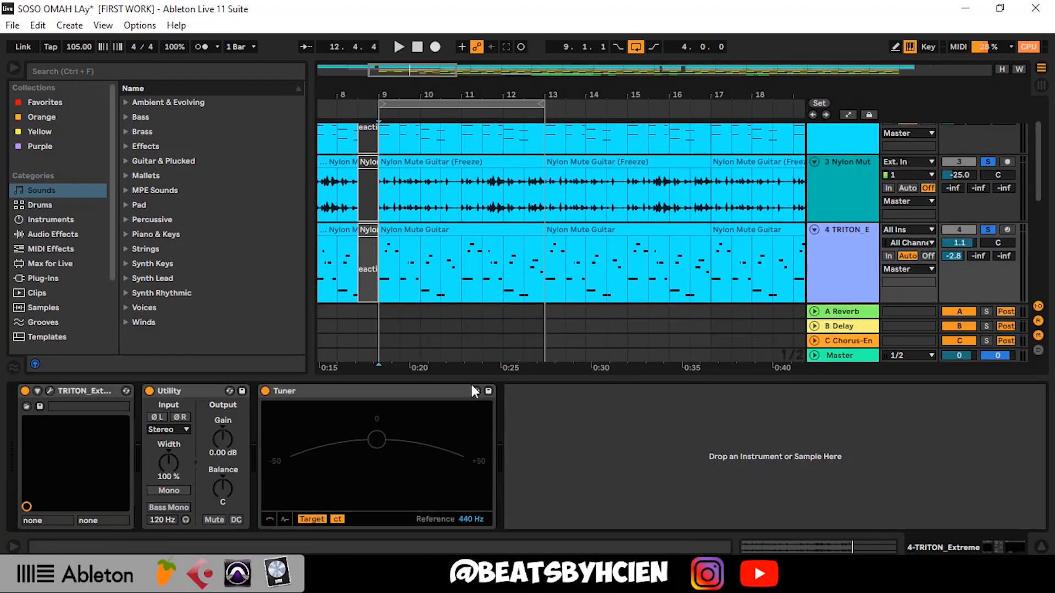
{"action": "left_click", "coordinate": [431, 232]}
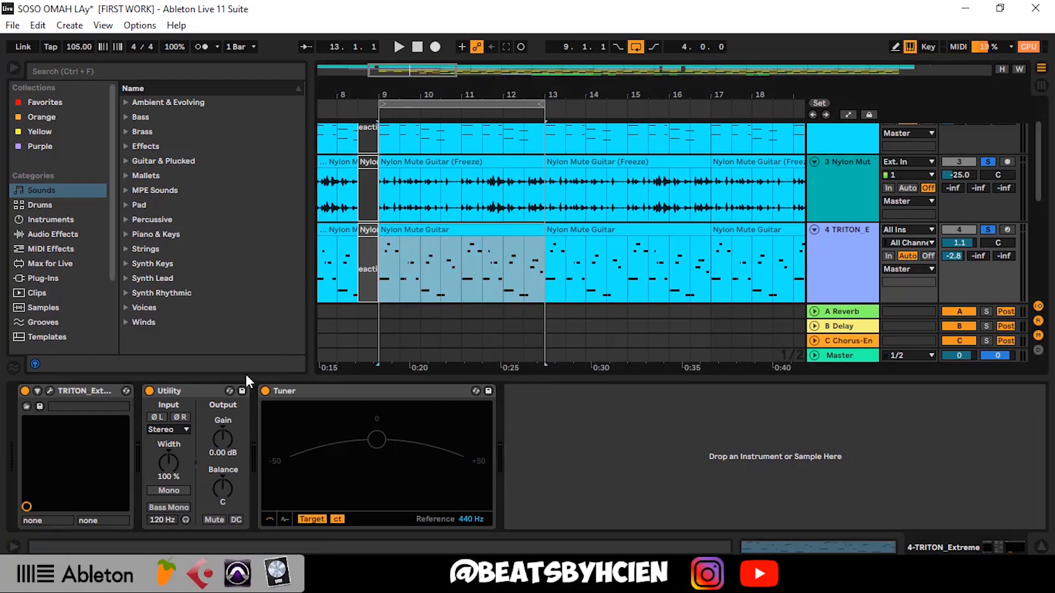
{"action": "left_click", "coordinate": [49, 391]}
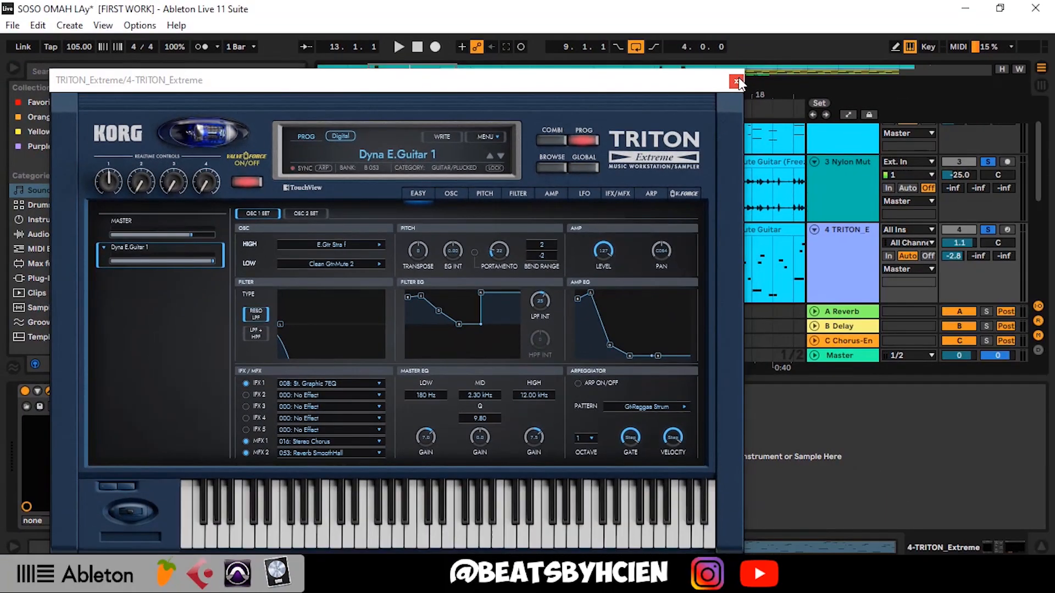
{"action": "left_click", "coordinate": [739, 79]}
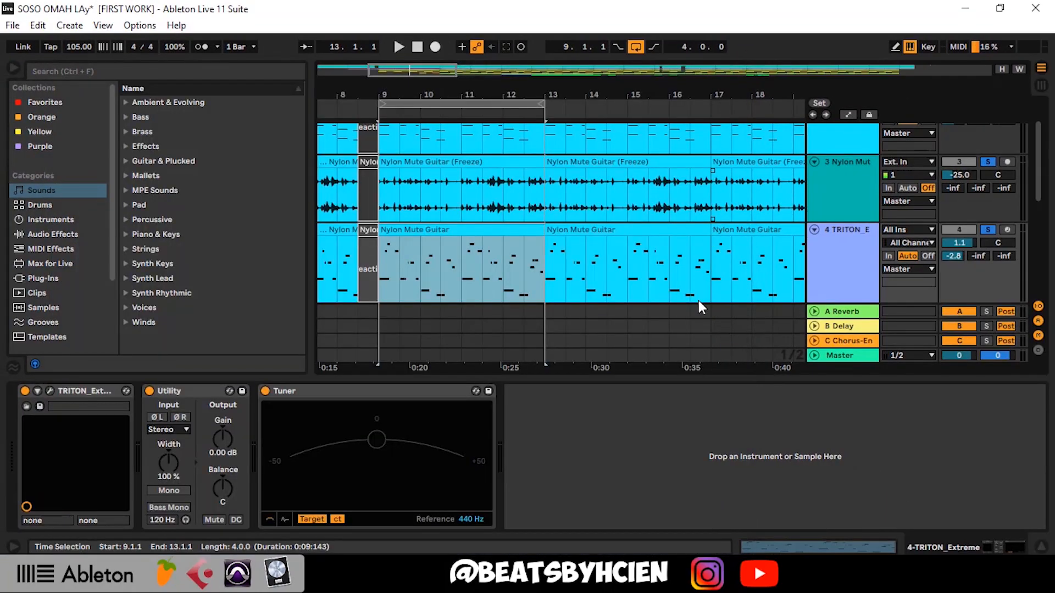
{"action": "left_click", "coordinate": [697, 378]}
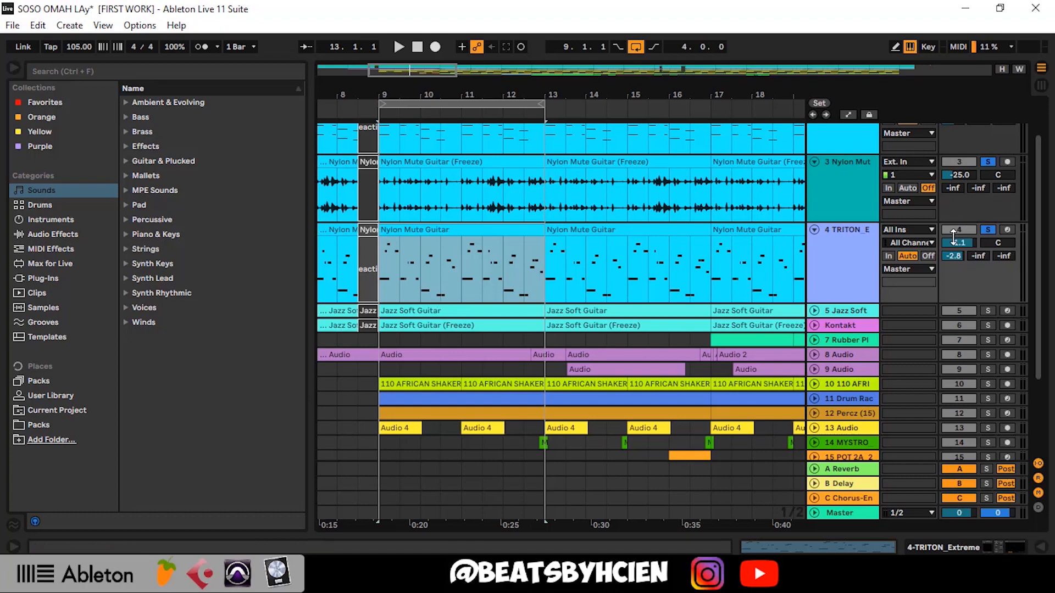
Step: Audition the loop with the TRITON track soloed and examine its Nylon Mute Guitar clip notes
{"action": "key", "text": "space"}
{"action": "scroll", "coordinate": [993, 187], "scroll_direction": "up", "scroll_amount": 2}
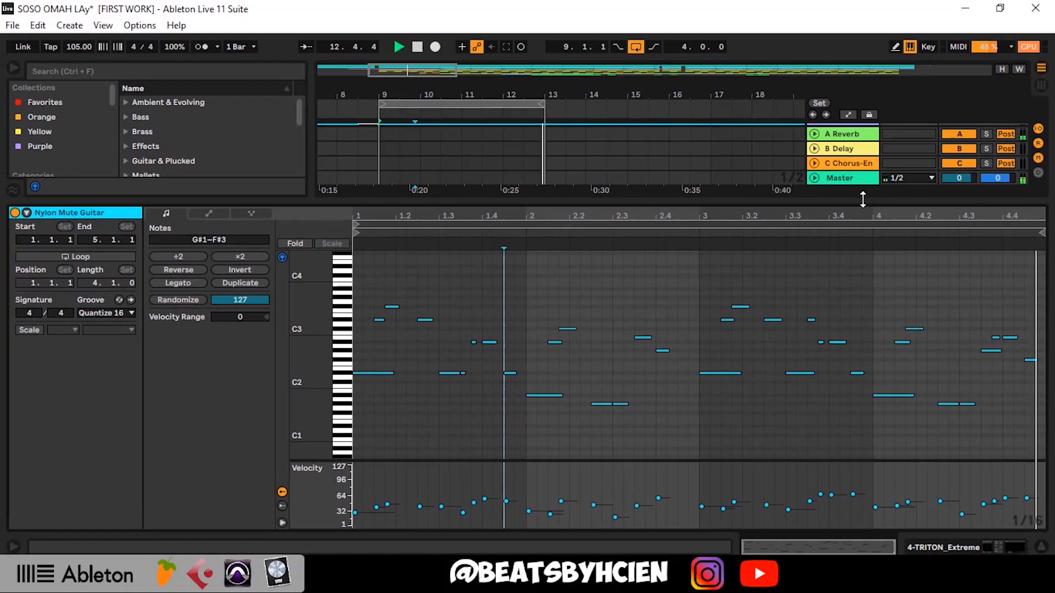
{"action": "double_click", "coordinate": [827, 126]}
{"action": "key", "text": "space"}
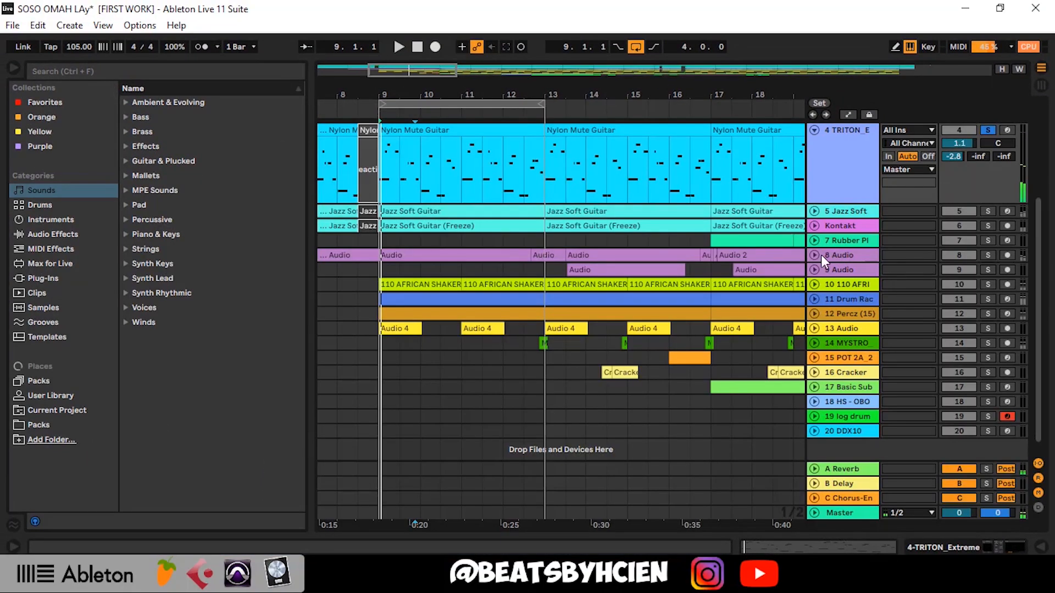
Step: Unfold and solo the 5 Jazz Soft track, and audition its Jazz Soft Guitar clip at bar 9 with the notes displayed
{"action": "left_click", "coordinate": [818, 210]}
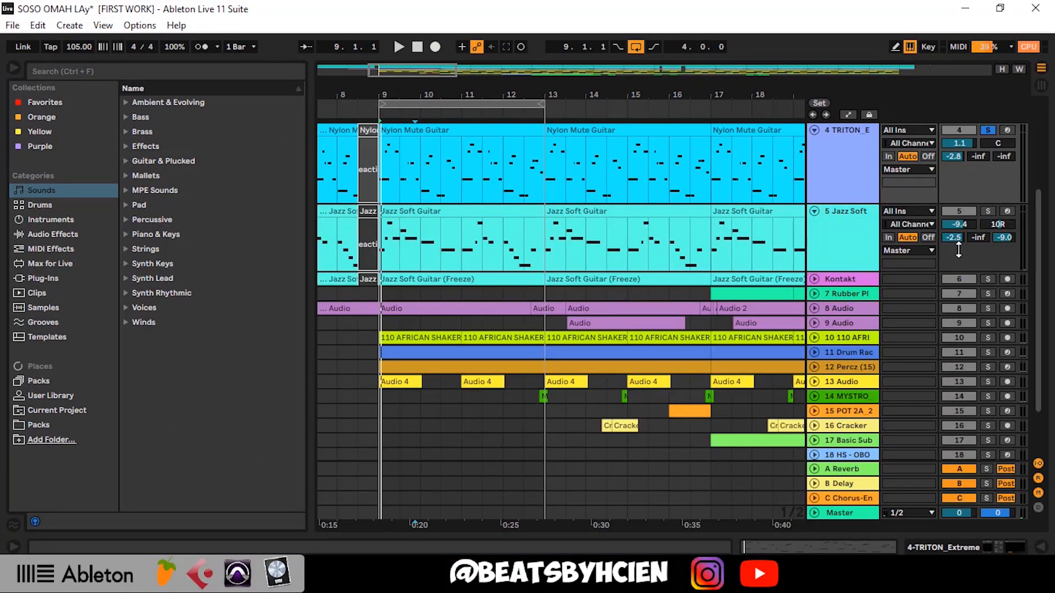
{"action": "left_click", "coordinate": [988, 211]}
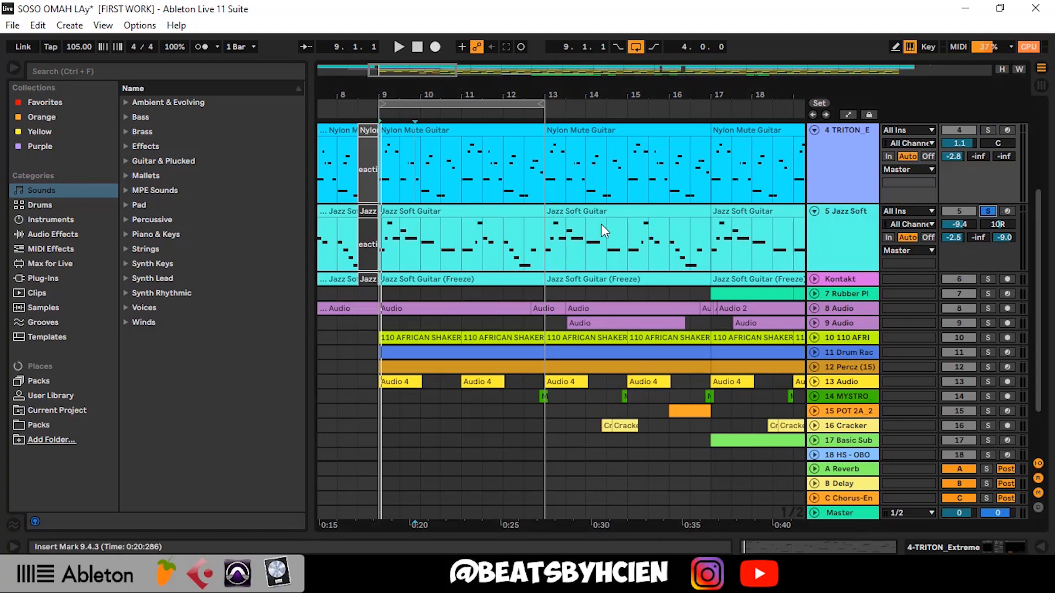
{"action": "double_click", "coordinate": [485, 209]}
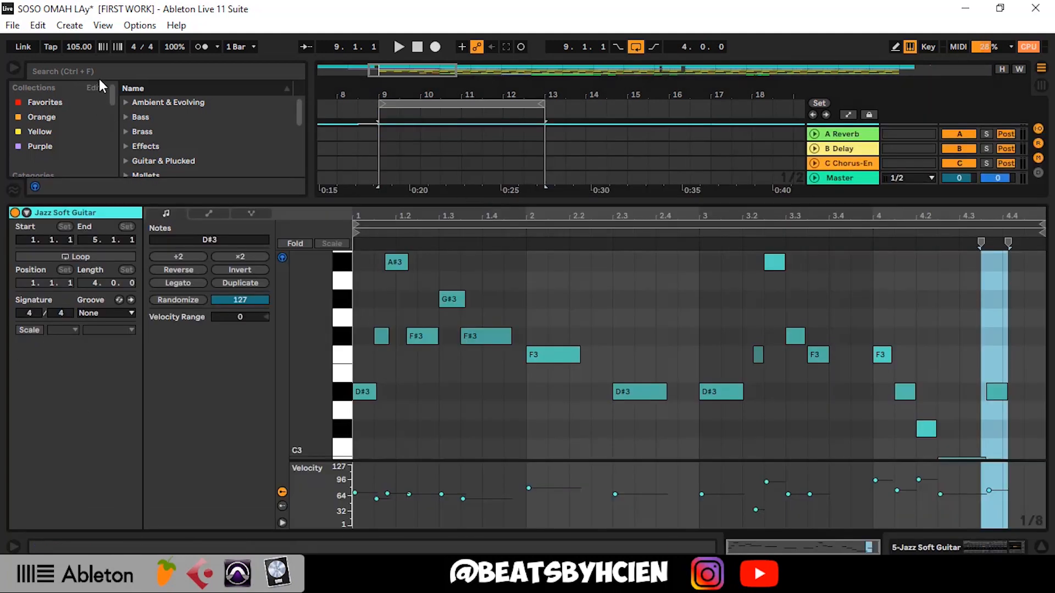
{"action": "left_click_drag", "start_coordinate": [344, 345], "coordinate": [329, 342]}
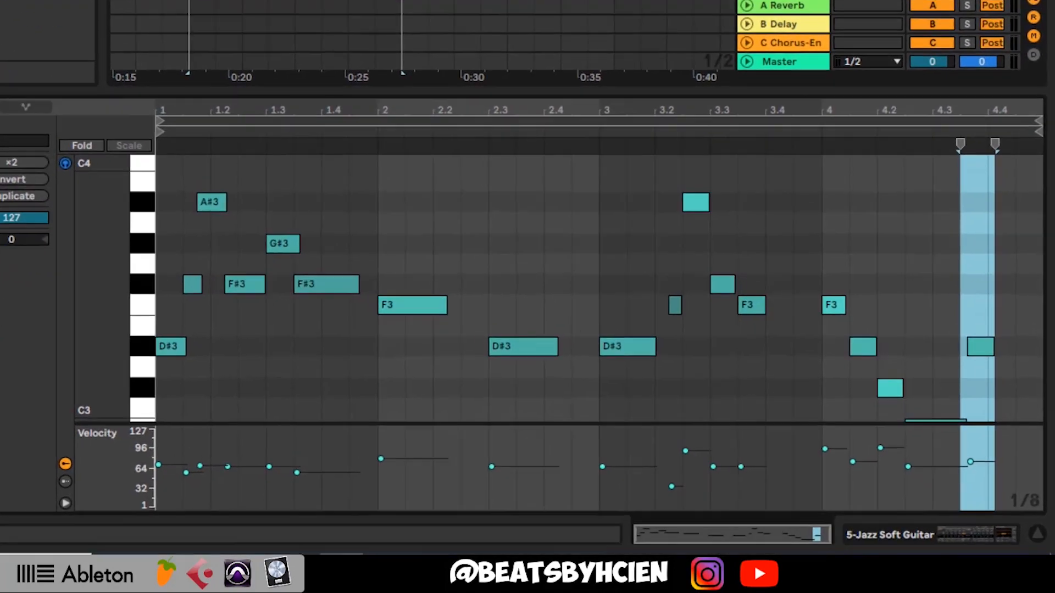
{"action": "key", "text": "space"}
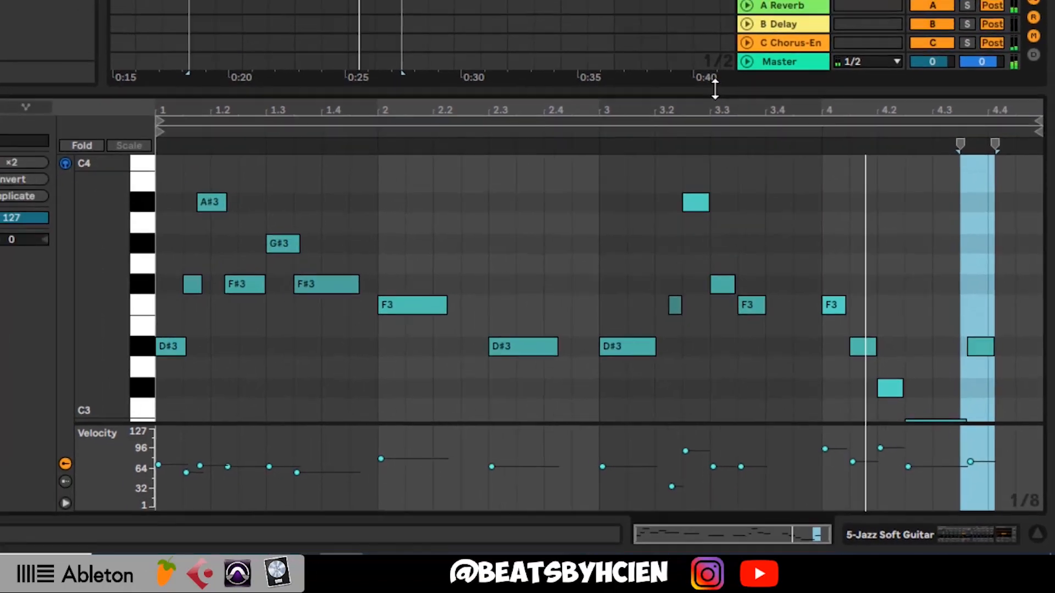
{"action": "double_click", "coordinate": [688, 49]}
{"action": "key", "text": "space"}
Step: Unfold and solo the Kontakt track, and show its device chain with the RC-20 Retro effect
{"action": "left_click", "coordinate": [818, 213]}
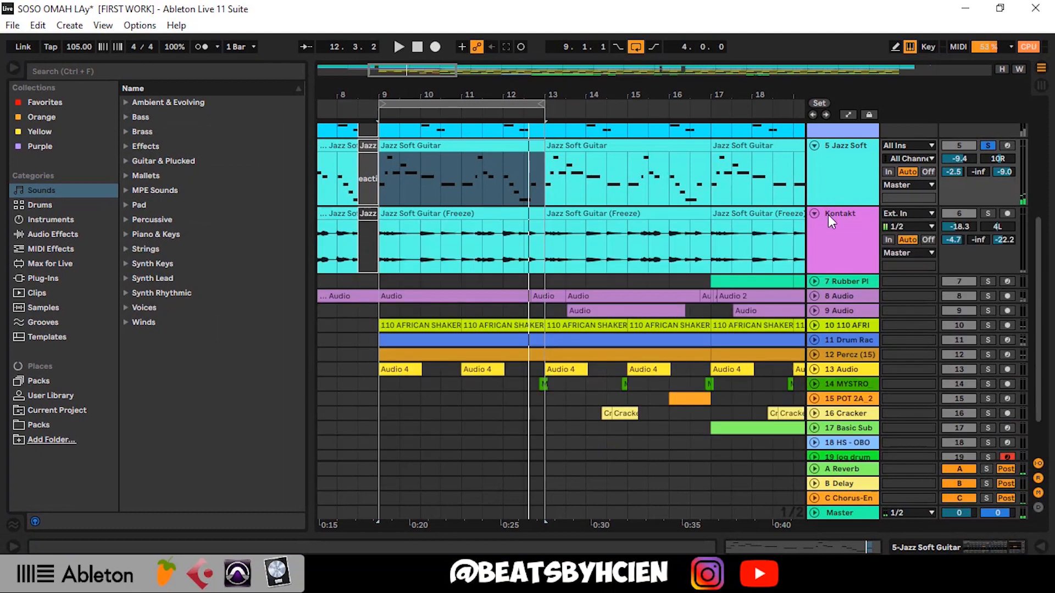
{"action": "left_click", "coordinate": [987, 214]}
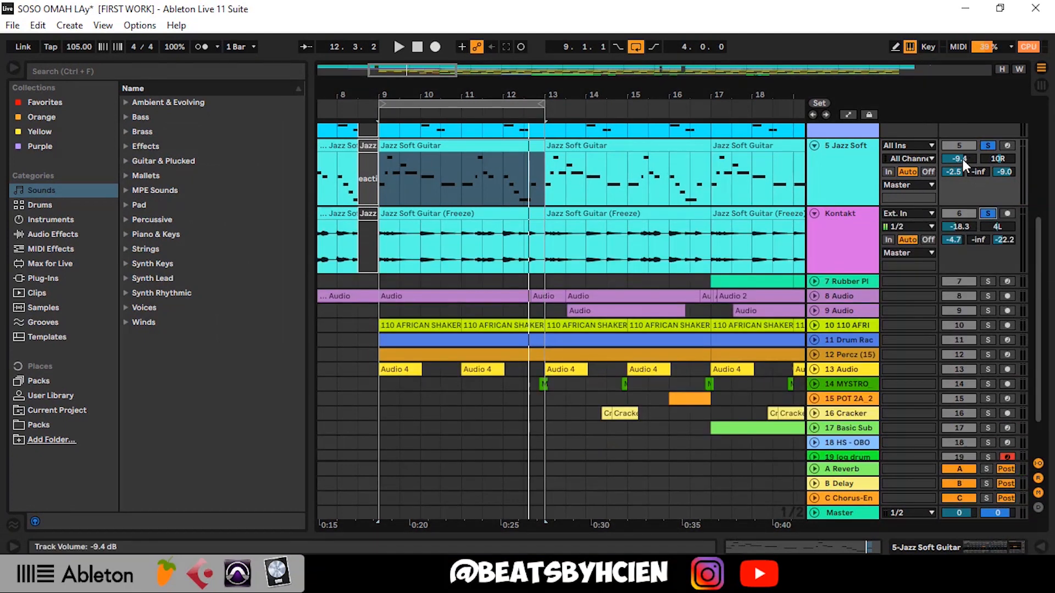
{"action": "double_click", "coordinate": [864, 223]}
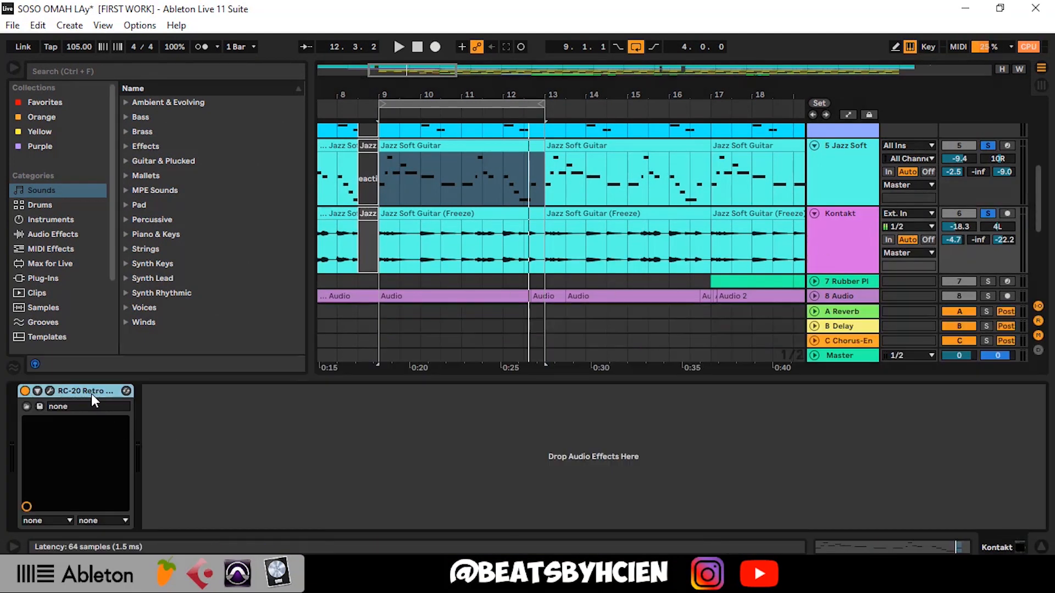
Step: Compare the device chains of the 5 Jazz Soft and Kontakt tracks, then hide the device view
{"action": "left_click", "coordinate": [499, 179]}
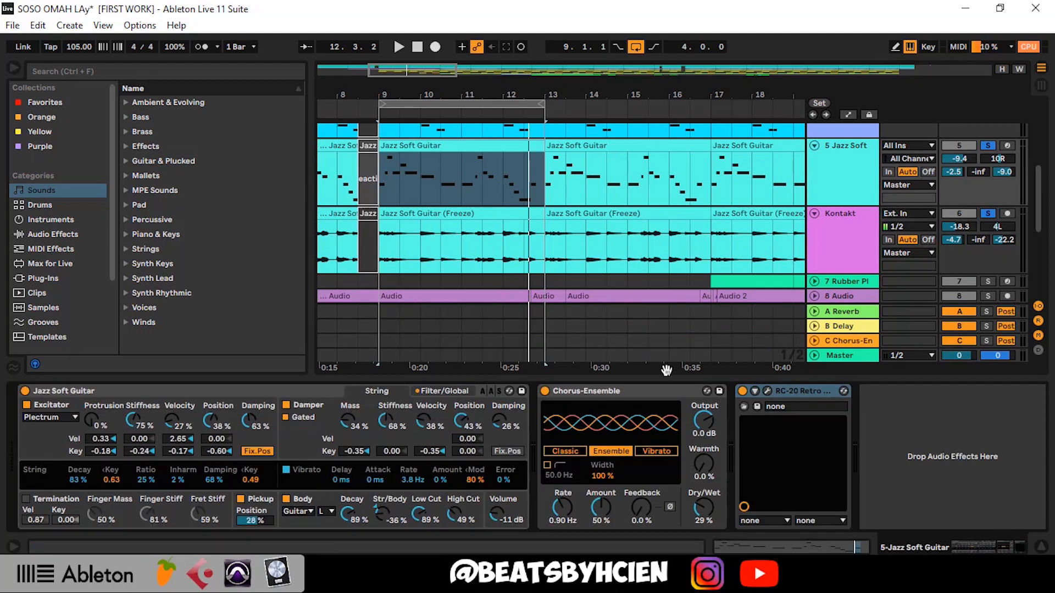
{"action": "left_click_drag", "start_coordinate": [662, 379], "coordinate": [662, 527]}
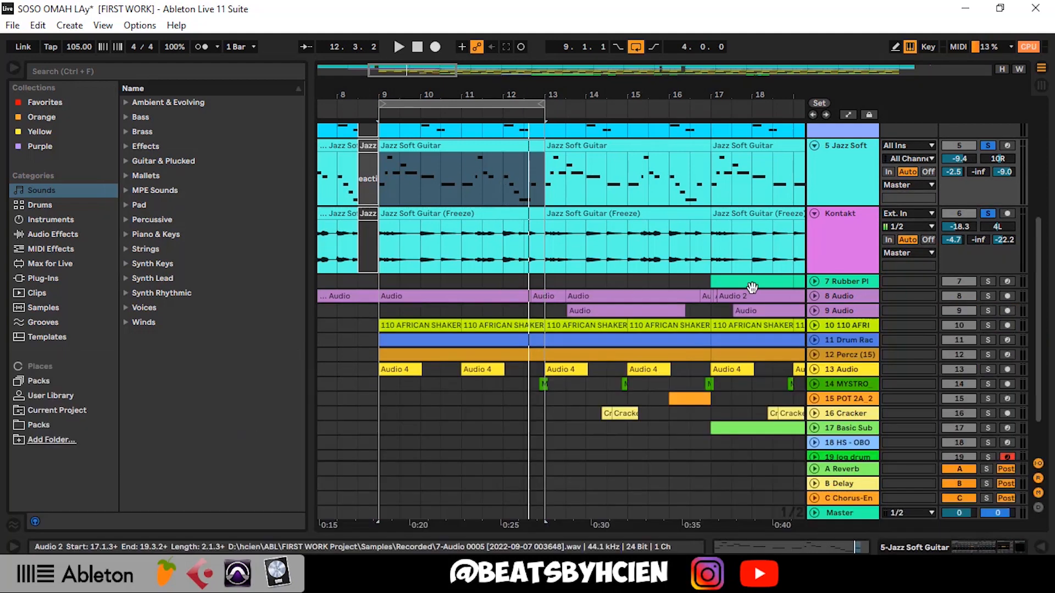
{"action": "double_click", "coordinate": [845, 171]}
{"action": "left_click", "coordinate": [840, 247]}
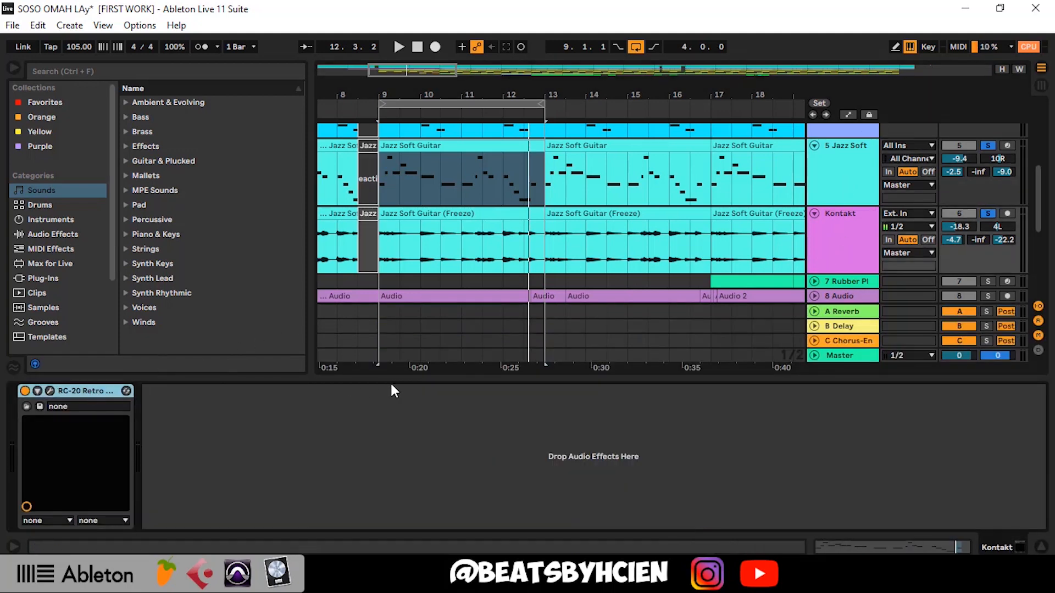
{"action": "left_click_drag", "start_coordinate": [450, 379], "coordinate": [454, 478]}
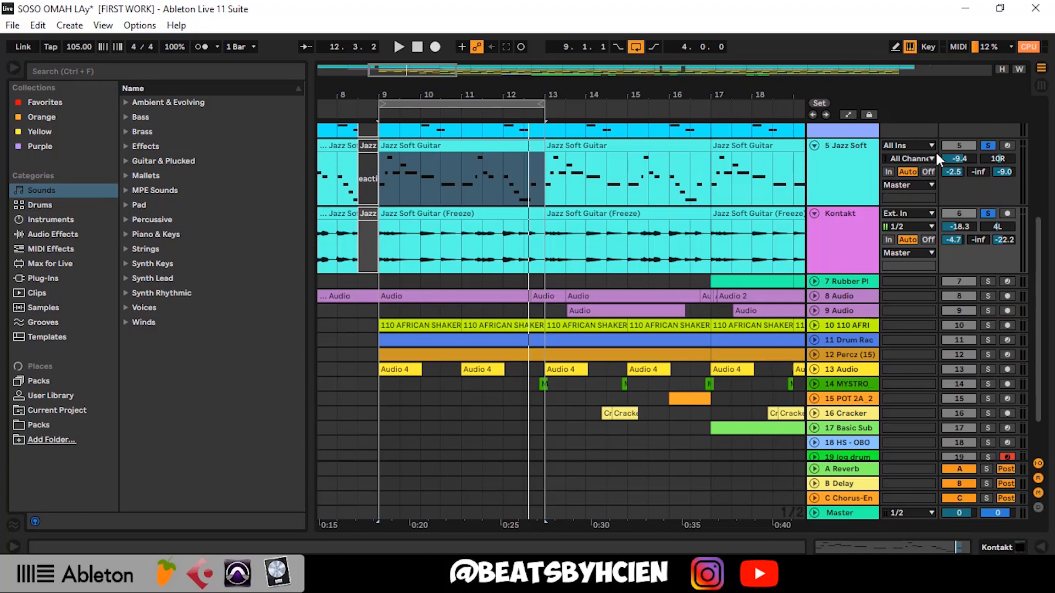
{"action": "double_click", "coordinate": [855, 180]}
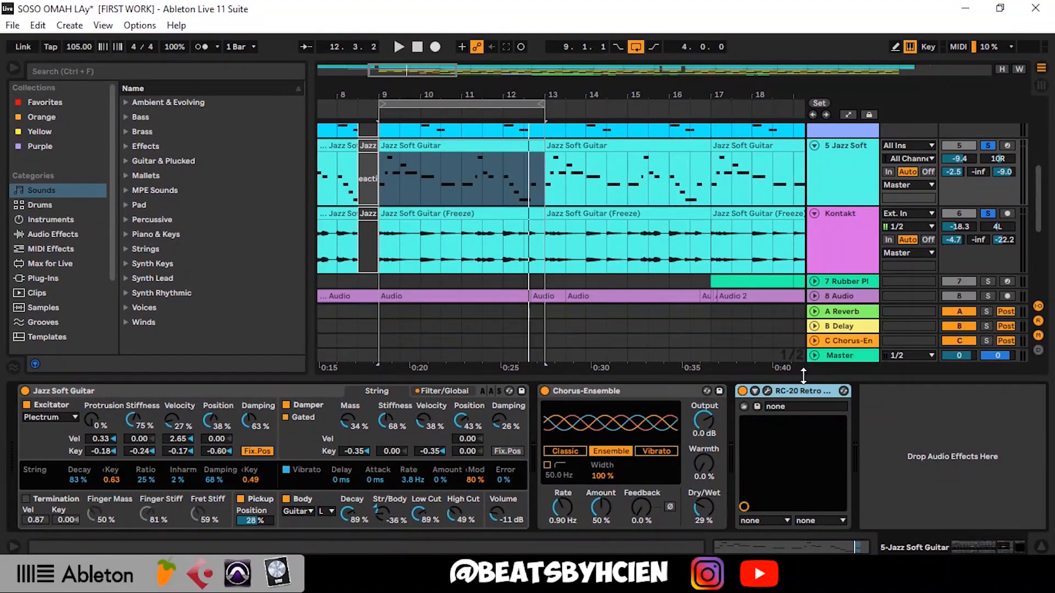
{"action": "key", "text": "ctrl+alt+l"}
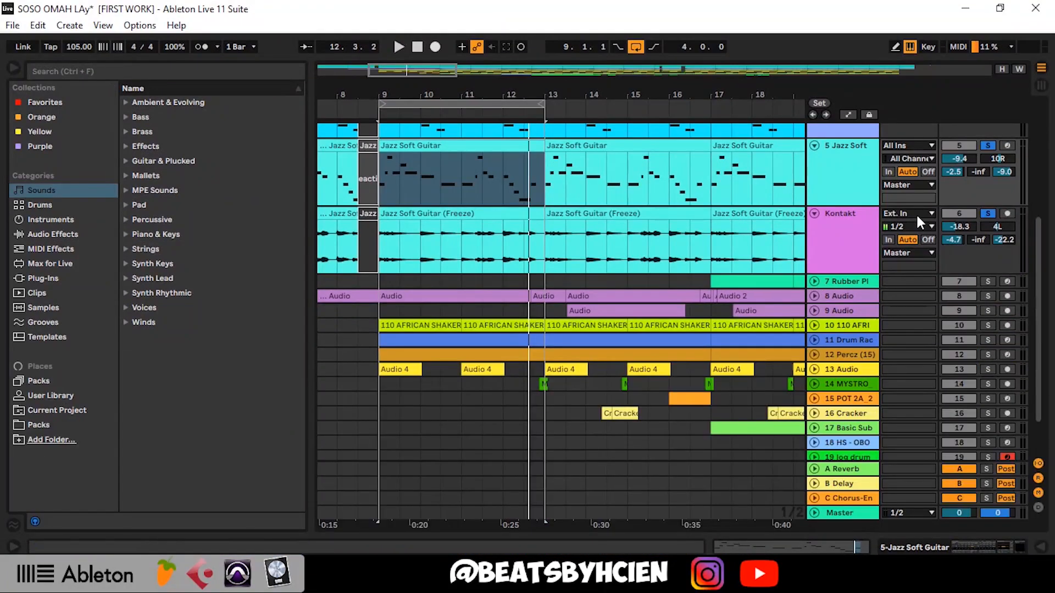
Step: Unsolo the 5 Jazz Soft track and audition the Kontakt track's frozen Jazz Soft Guitar clip from bar 9
{"action": "left_click", "coordinate": [987, 145]}
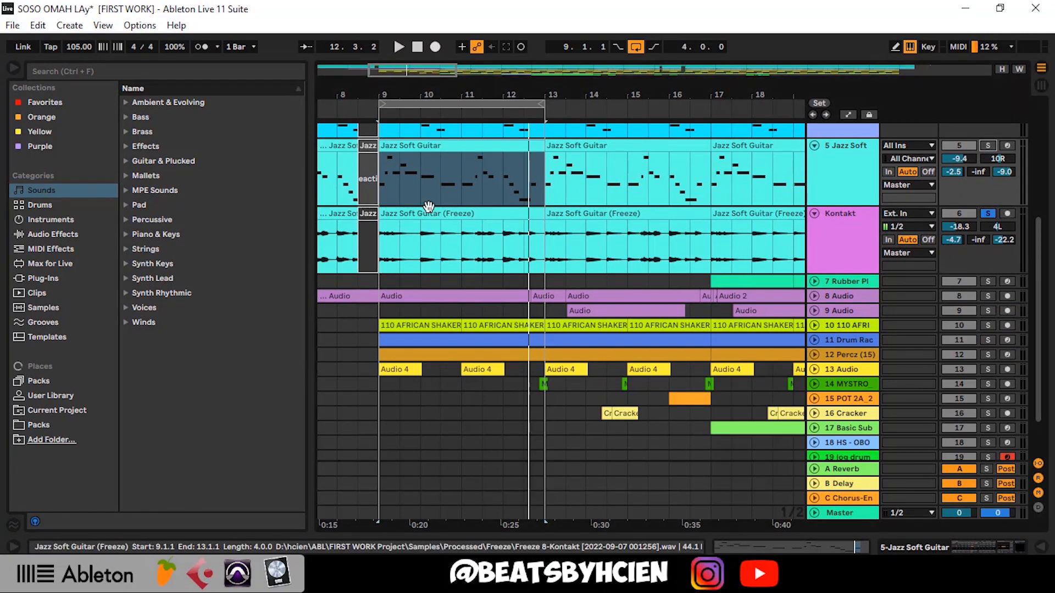
{"action": "left_click", "coordinate": [428, 211]}
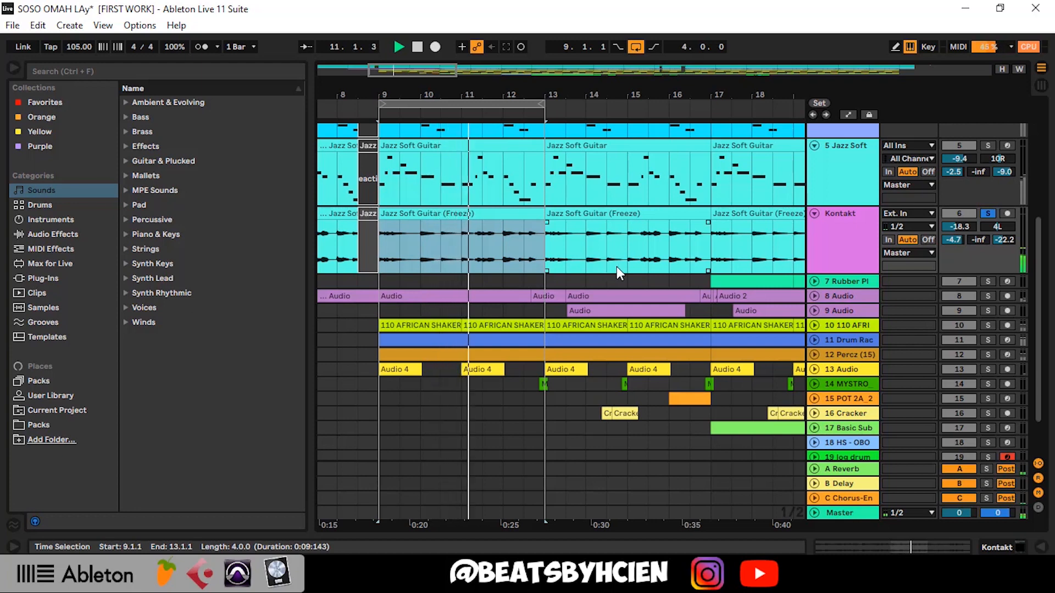
{"action": "scroll", "coordinate": [657, 275], "scroll_direction": "up", "scroll_amount": 1}
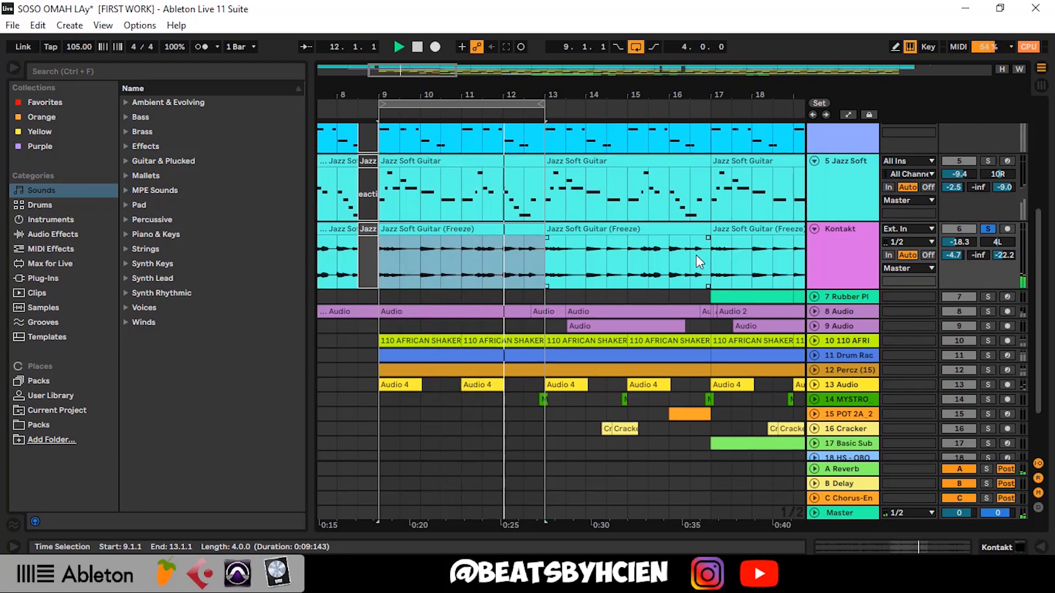
Step: Fold the unfolded guitar tracks and audition tracks 2 to 6 soloed together over the loop from bar 9
{"action": "left_click", "coordinate": [815, 229]}
{"action": "left_click", "coordinate": [814, 220]}
{"action": "scroll", "coordinate": [814, 219], "scroll_direction": "up", "scroll_amount": 3}
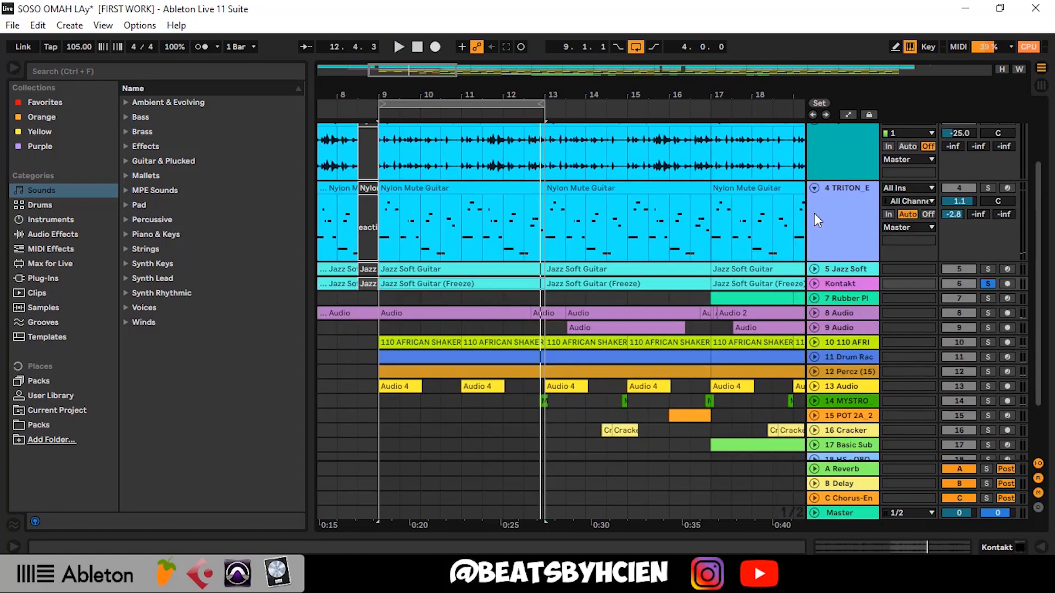
{"action": "key", "text": "space"}
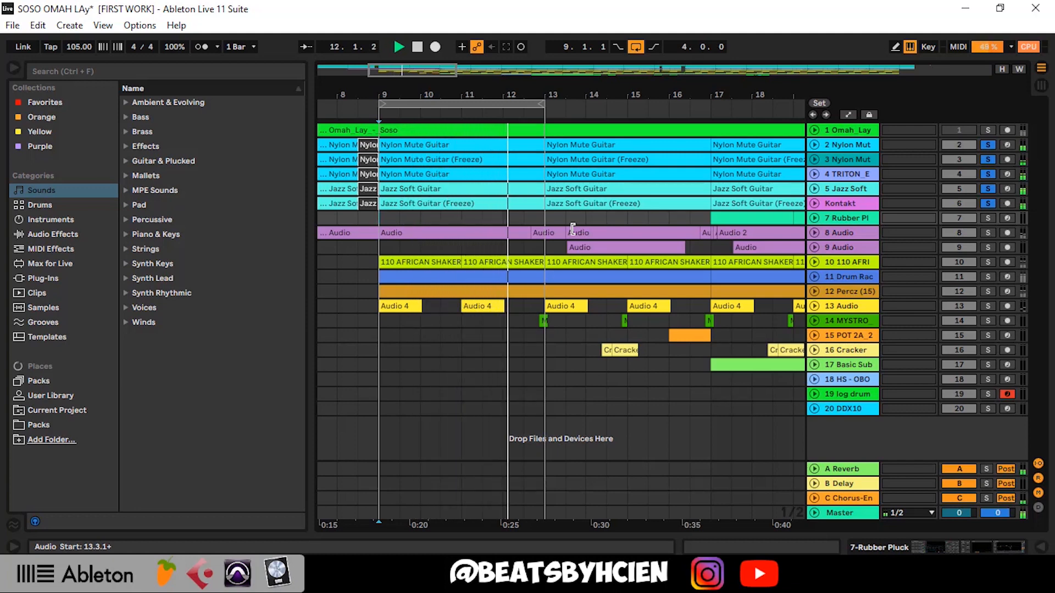
{"action": "key", "text": "space"}
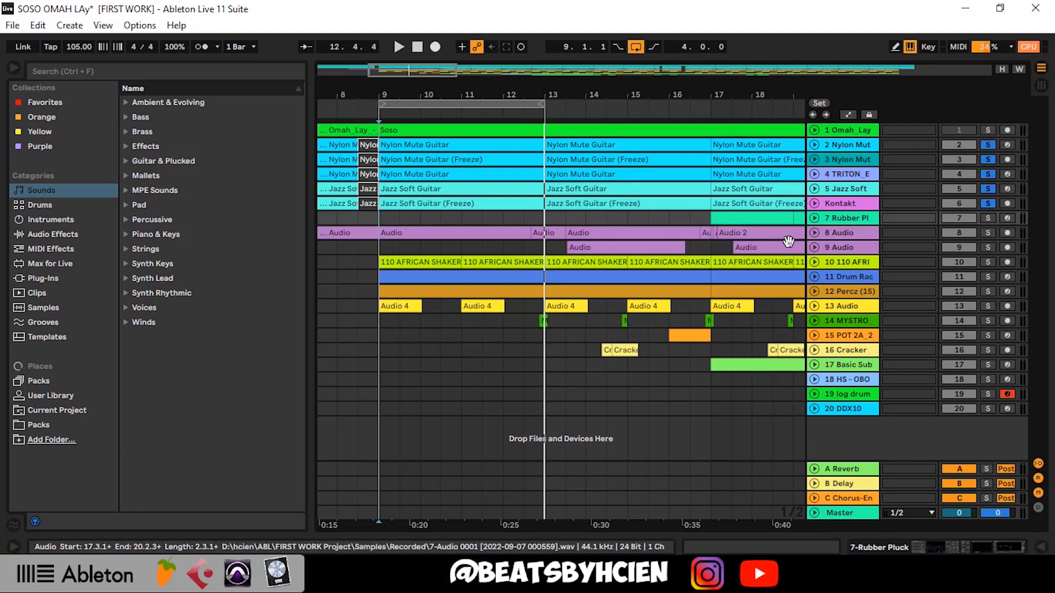
Step: Unfold and solo the 8 Audio track, and show its device chain
{"action": "left_click", "coordinate": [815, 233]}
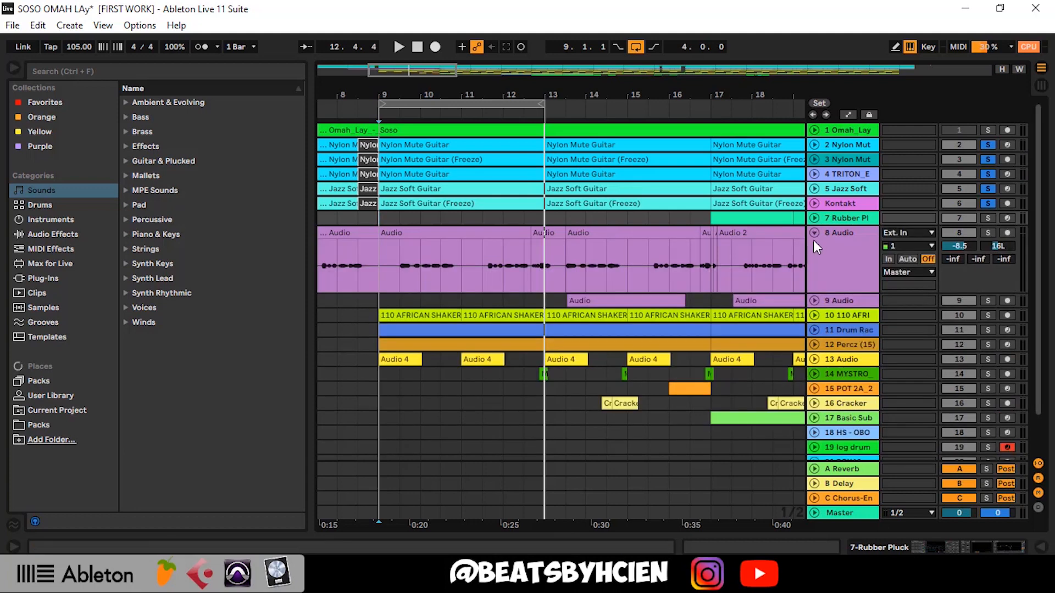
{"action": "left_click", "coordinate": [839, 255]}
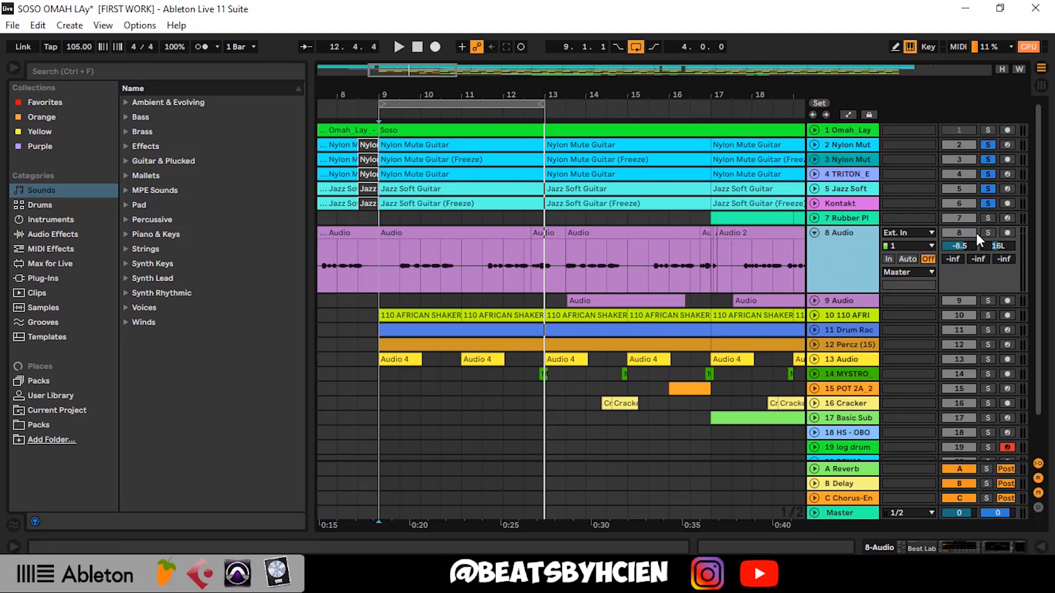
{"action": "left_click", "coordinate": [990, 235]}
{"action": "double_click", "coordinate": [852, 252]}
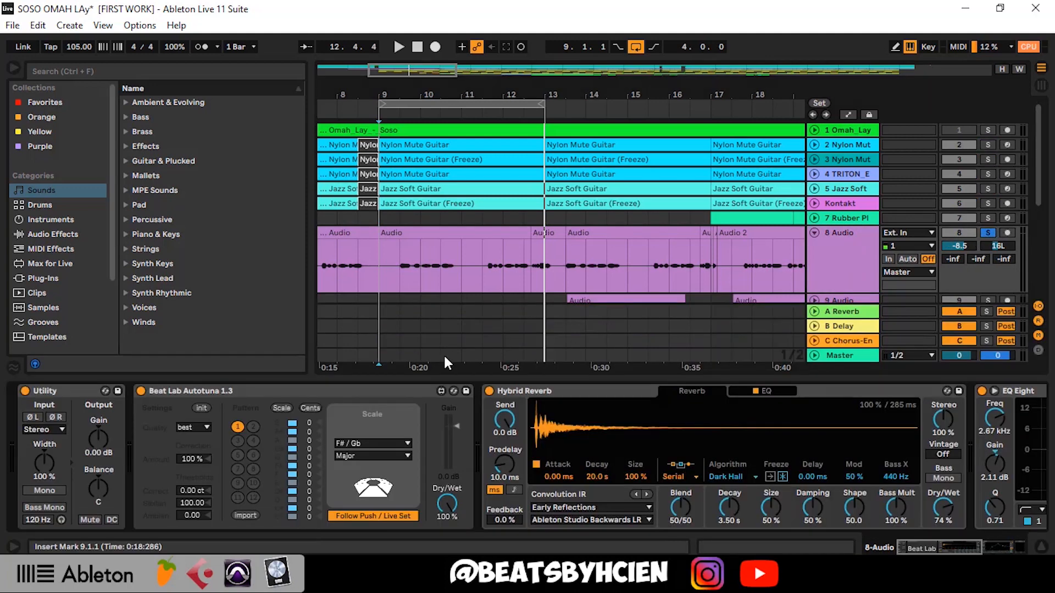
Step: Group the 8 Audio effects from Beat Lab Autotuna onward into an Audio Effect Rack, and turn the rack off
{"action": "left_click", "coordinate": [154, 394]}
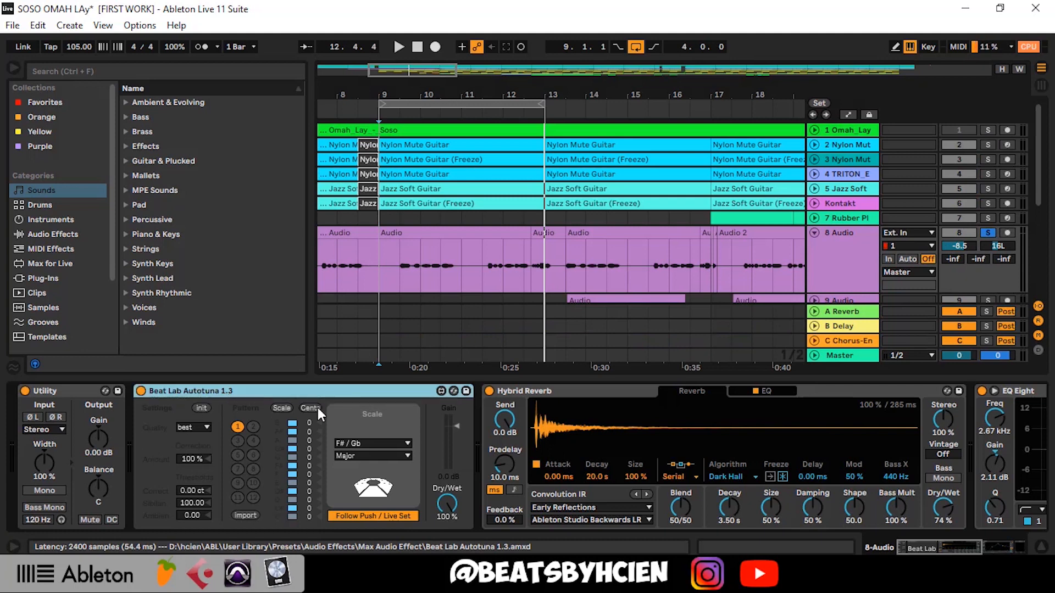
{"action": "key", "text": "ctrl+g"}
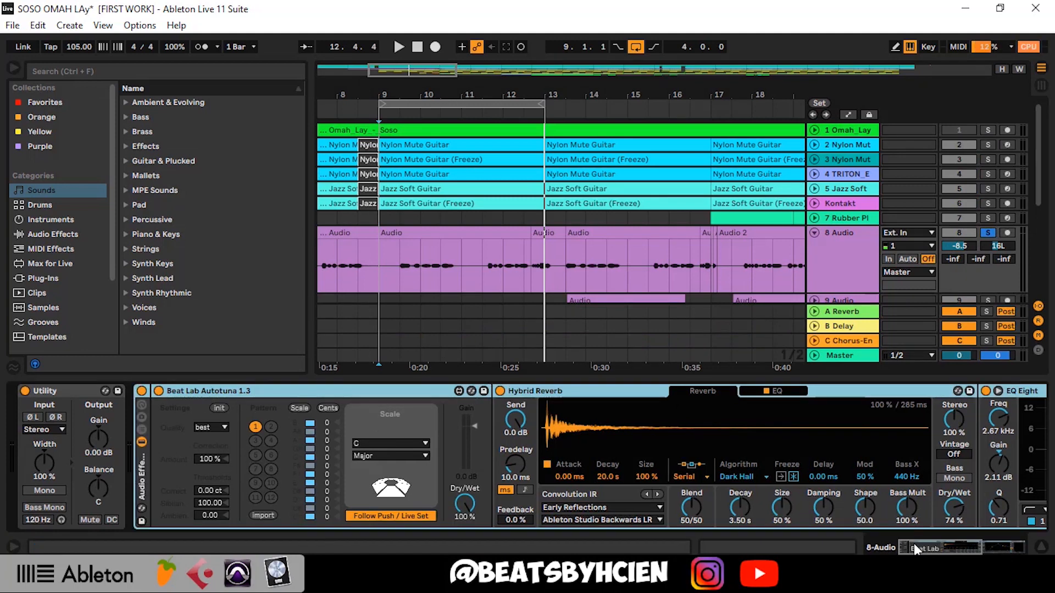
{"action": "left_click", "coordinate": [141, 391]}
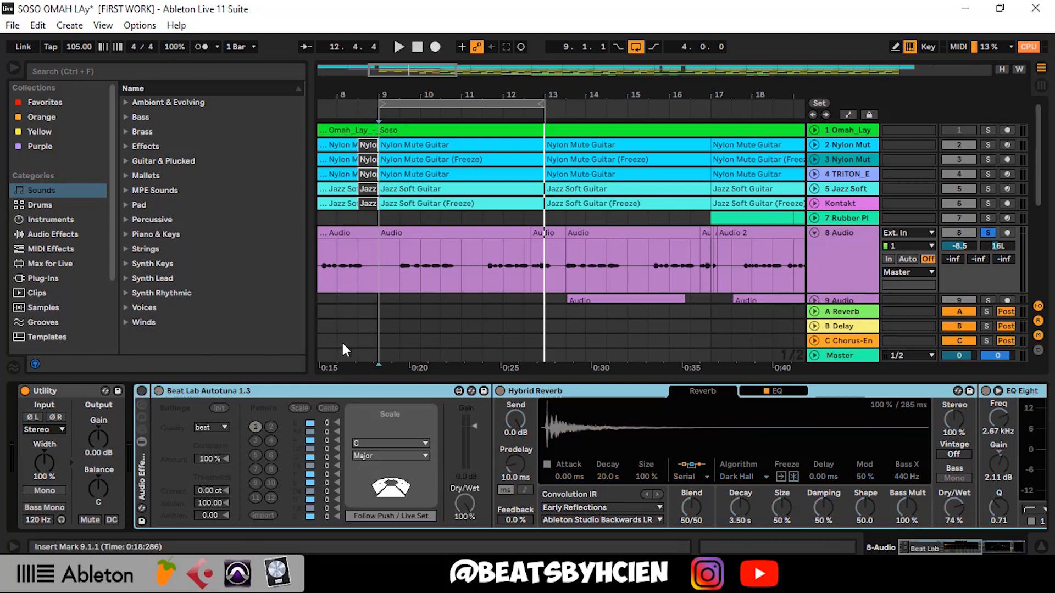
Step: Audition the 8 Audio track from bar 9 with its effect rack bypassed
{"action": "left_click", "coordinate": [380, 260]}
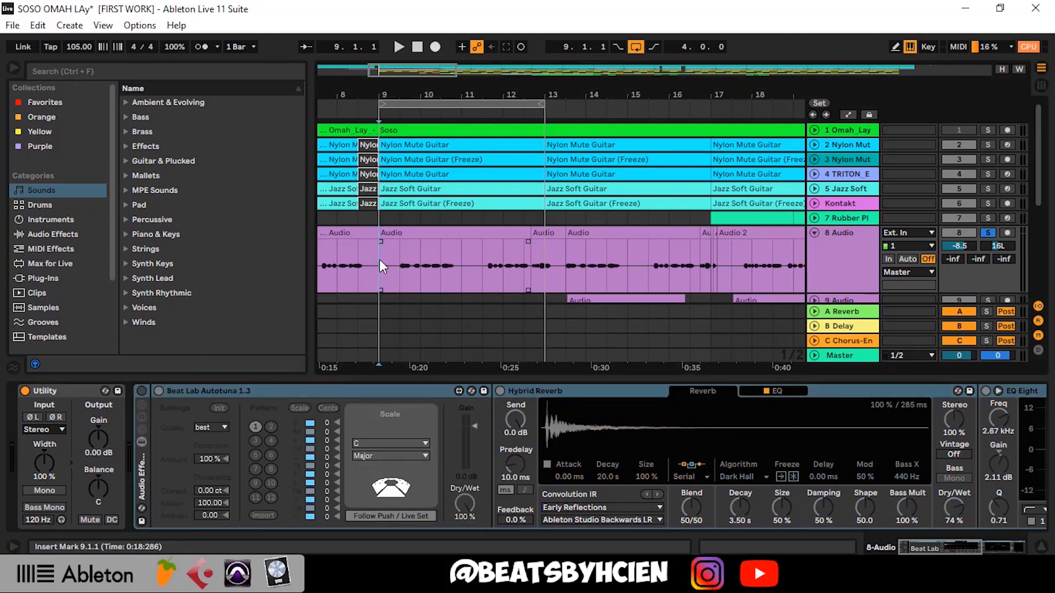
{"action": "key", "text": "space"}
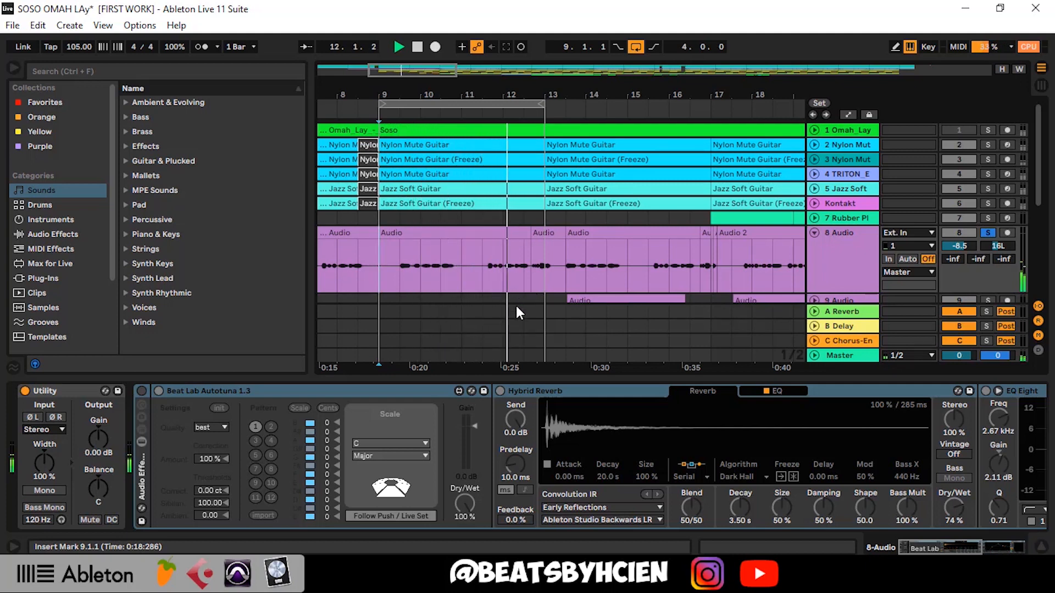
{"action": "key", "text": "space"}
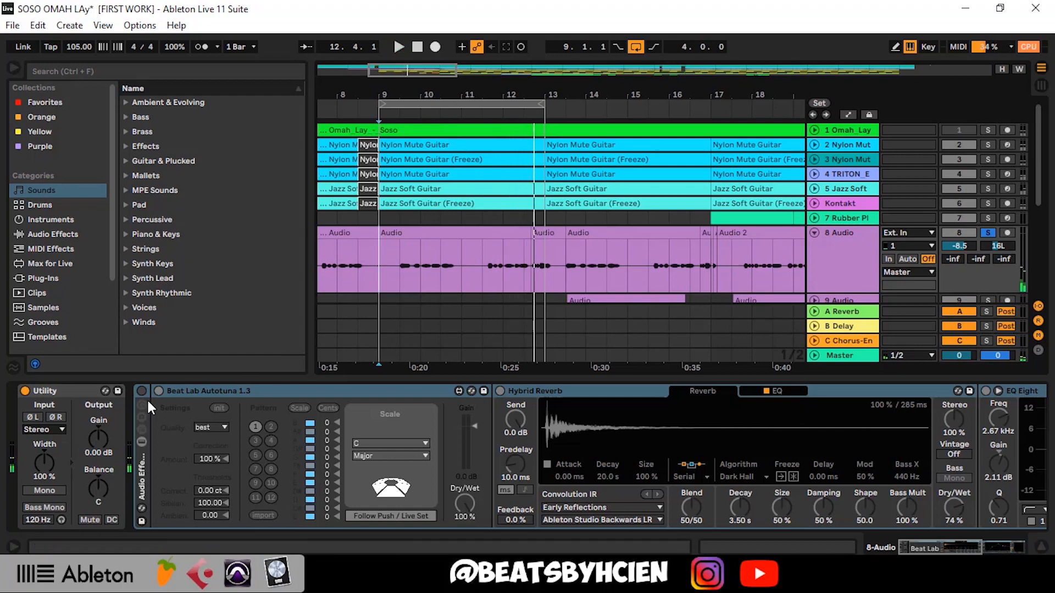
Step: Turn the effect rack back on, set the Autotuna scale root to F# / Gb, and return the insert marker to bar 9
{"action": "left_click", "coordinate": [142, 391]}
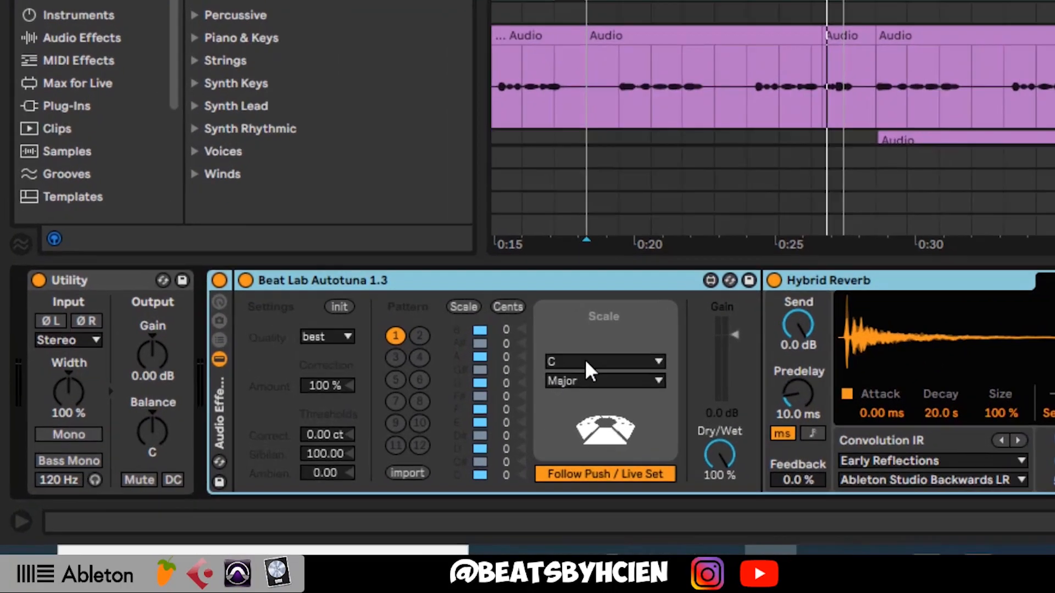
{"action": "left_click", "coordinate": [380, 444]}
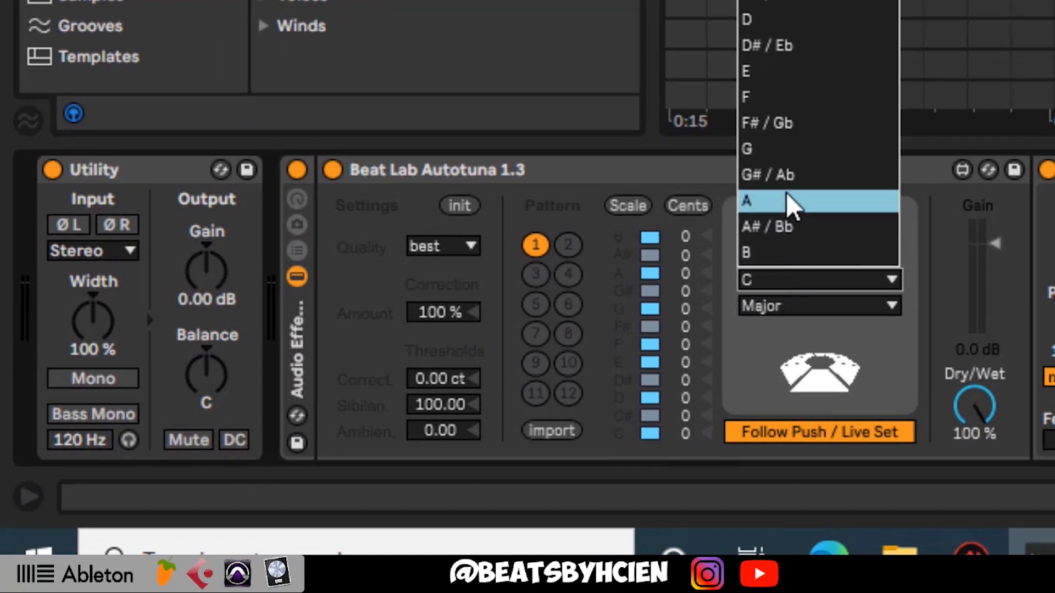
{"action": "left_click", "coordinate": [787, 129]}
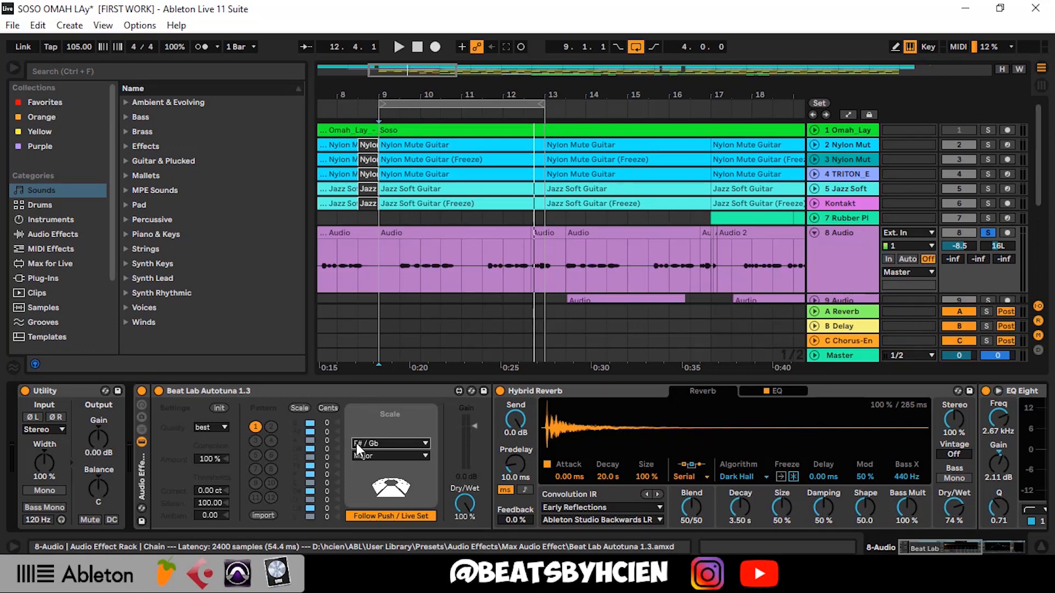
{"action": "left_click", "coordinate": [385, 273]}
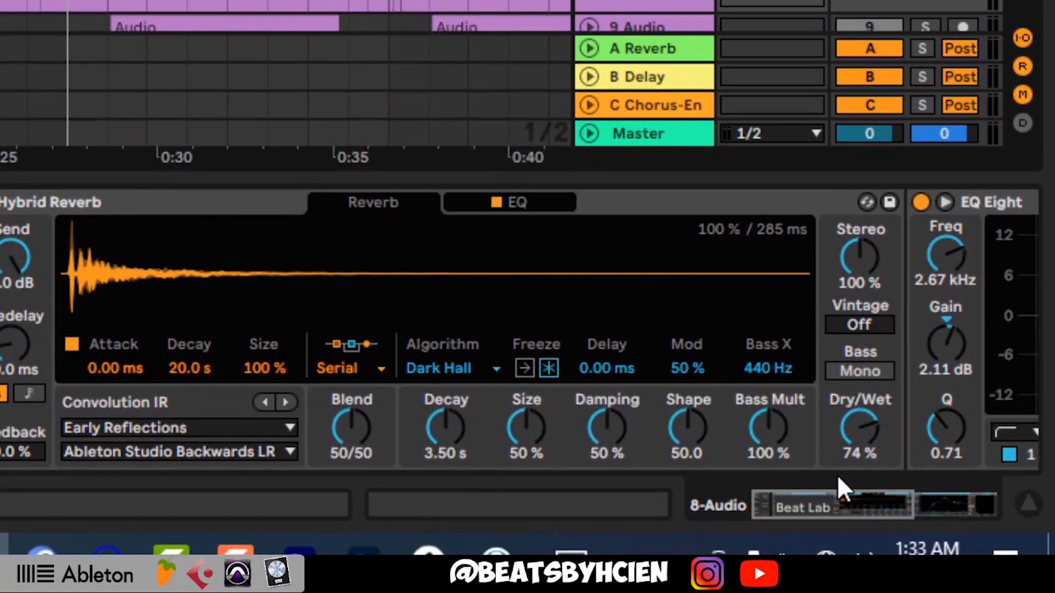
Step: Inspect the 8 Audio track's Hybrid Reverb, EQ Eight and OneKnob Pumper settings, and close the plug-in window
{"action": "left_click_drag", "start_coordinate": [863, 496], "coordinate": [895, 496]}
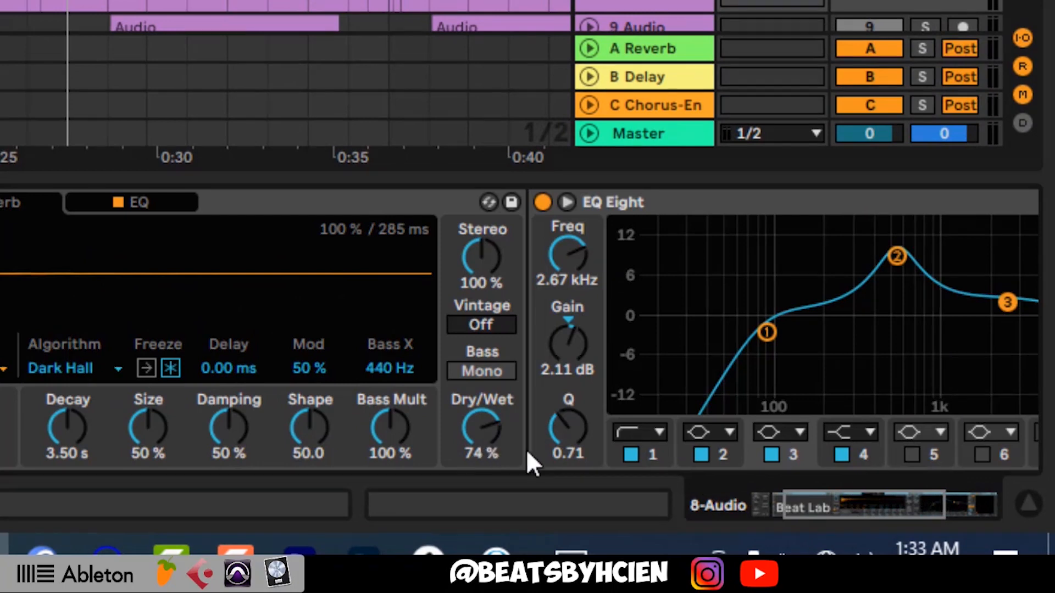
{"action": "left_click_drag", "start_coordinate": [842, 506], "coordinate": [876, 506]}
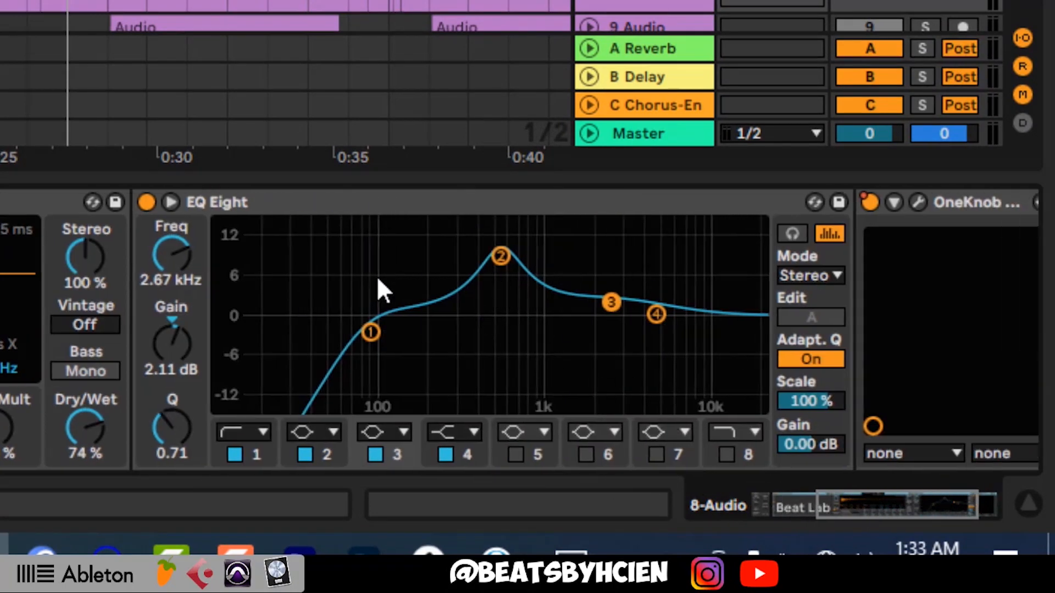
{"action": "left_click_drag", "start_coordinate": [915, 509], "coordinate": [923, 507]}
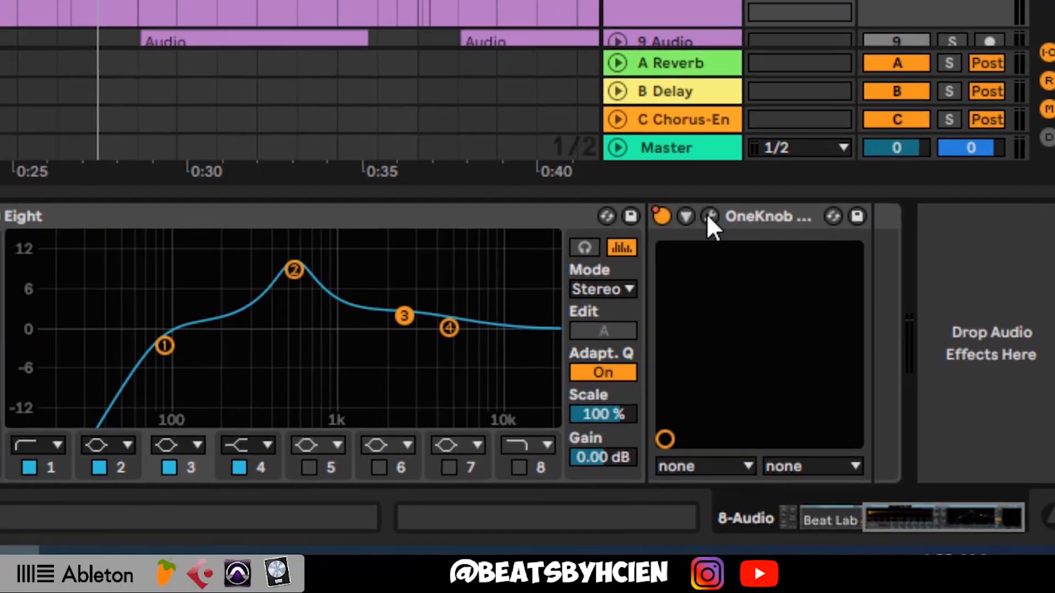
{"action": "left_click", "coordinate": [681, 202]}
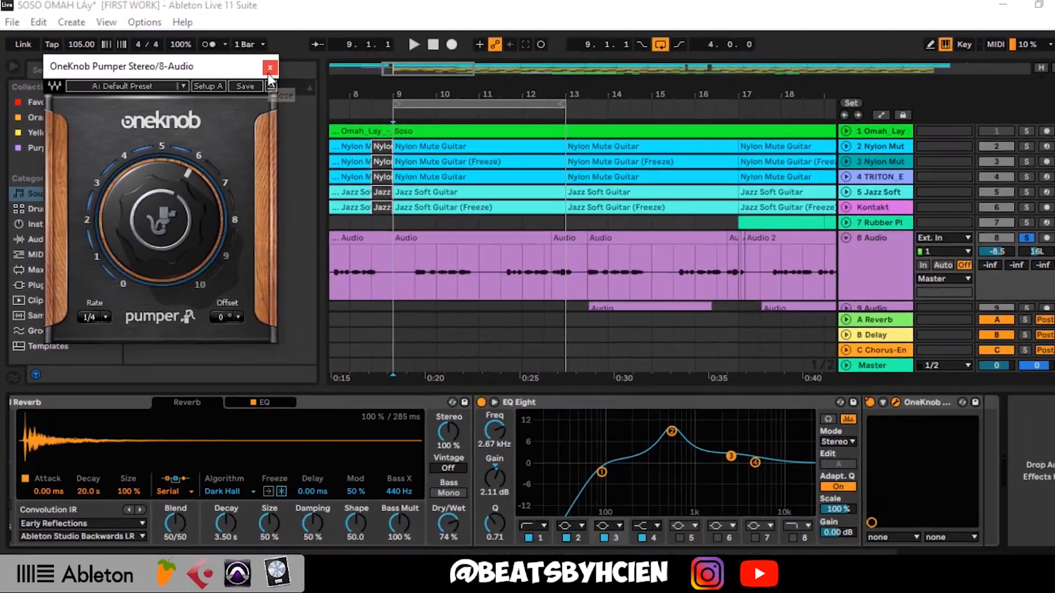
{"action": "left_click", "coordinate": [433, 42]}
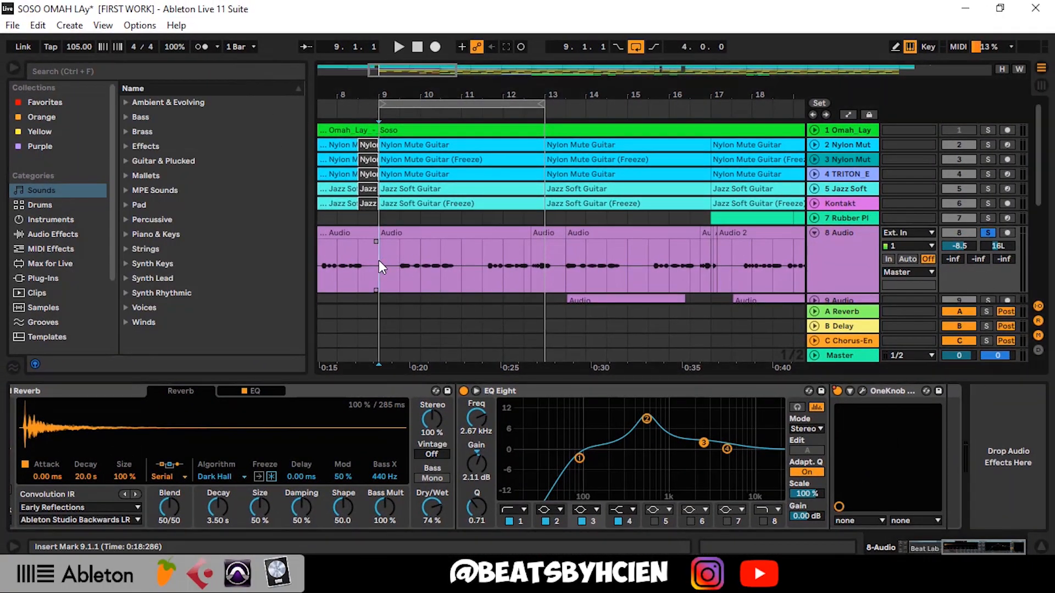
Step: Review the start of the 8 Audio effect chain, audition the vocal from bar 9 with effects on, and hide the device view
{"action": "left_click", "coordinate": [922, 551]}
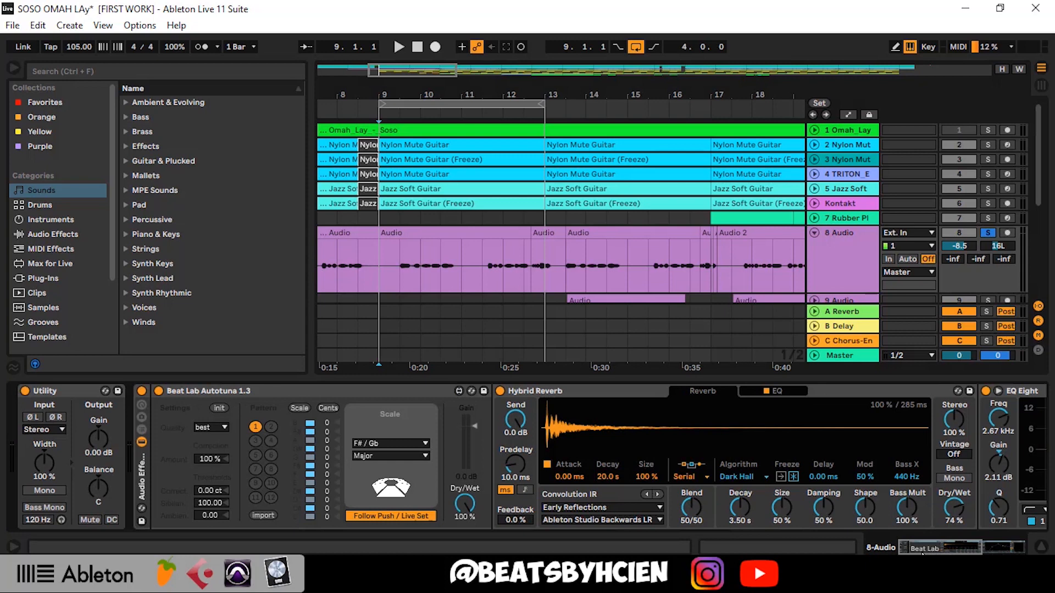
{"action": "key", "text": "space"}
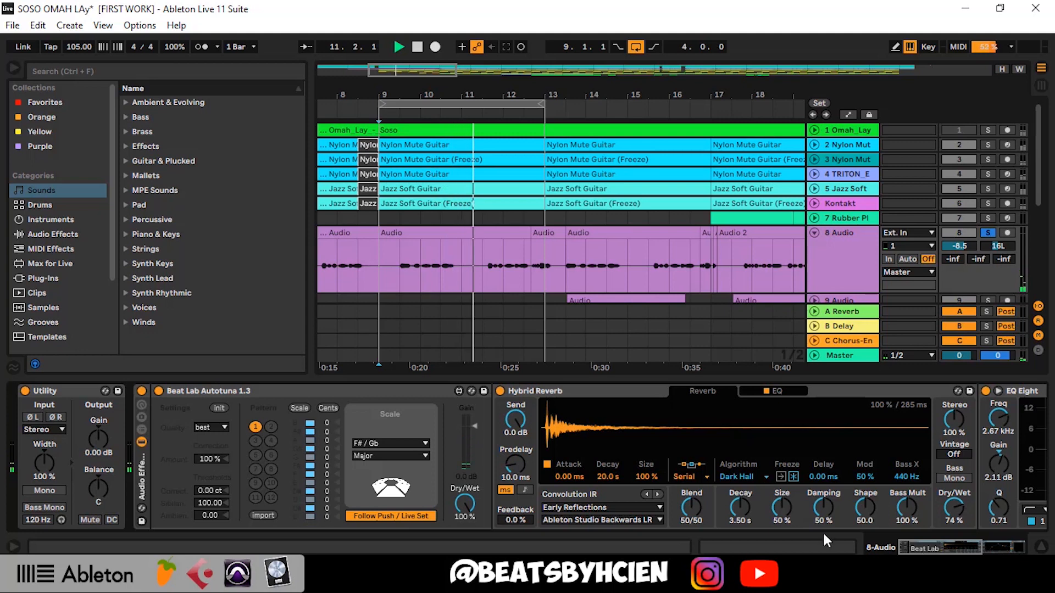
{"action": "left_click_drag", "start_coordinate": [828, 378], "coordinate": [828, 467]}
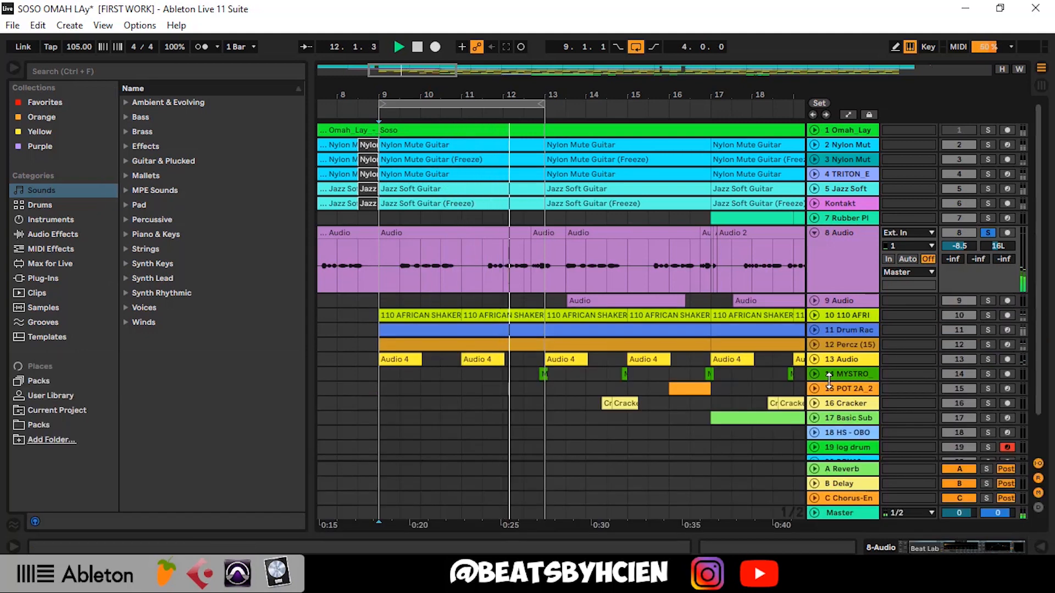
{"action": "key", "text": "space"}
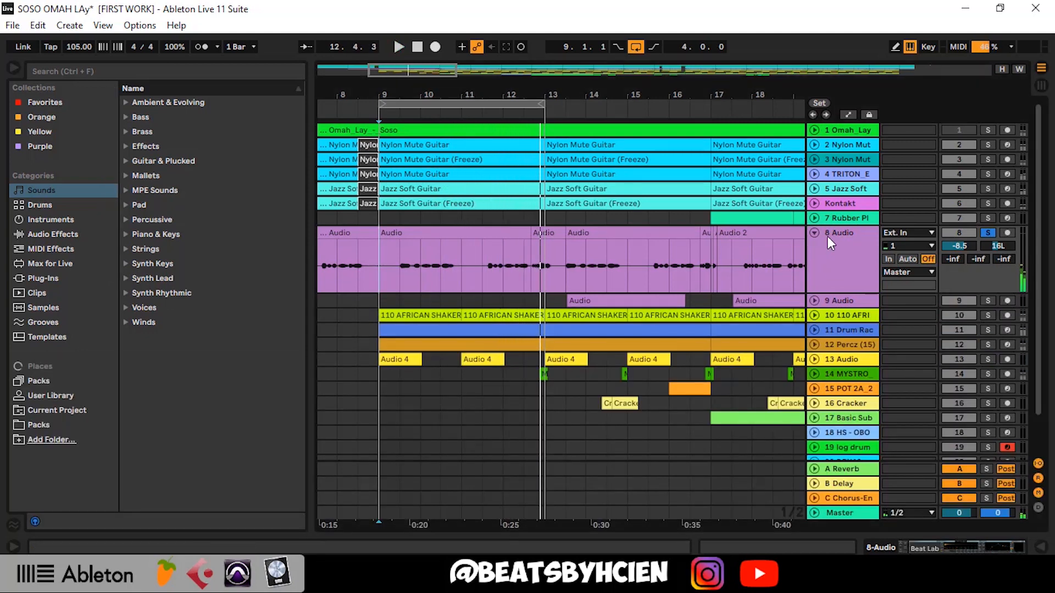
Step: Solo tracks 2 Nylon Mute Guitar through Kontakt together with 8 Audio and audition the bar 9 loop
{"action": "left_click", "coordinate": [838, 159]}
{"action": "left_click", "coordinate": [870, 204], "text": "shift"}
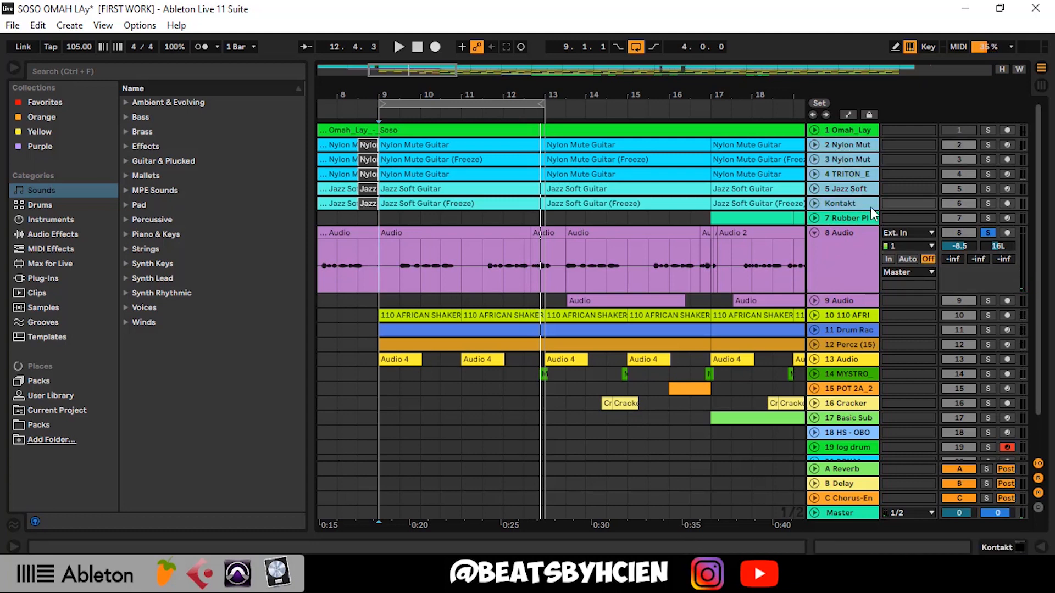
{"action": "left_click", "coordinate": [988, 204]}
{"action": "key", "text": "space"}
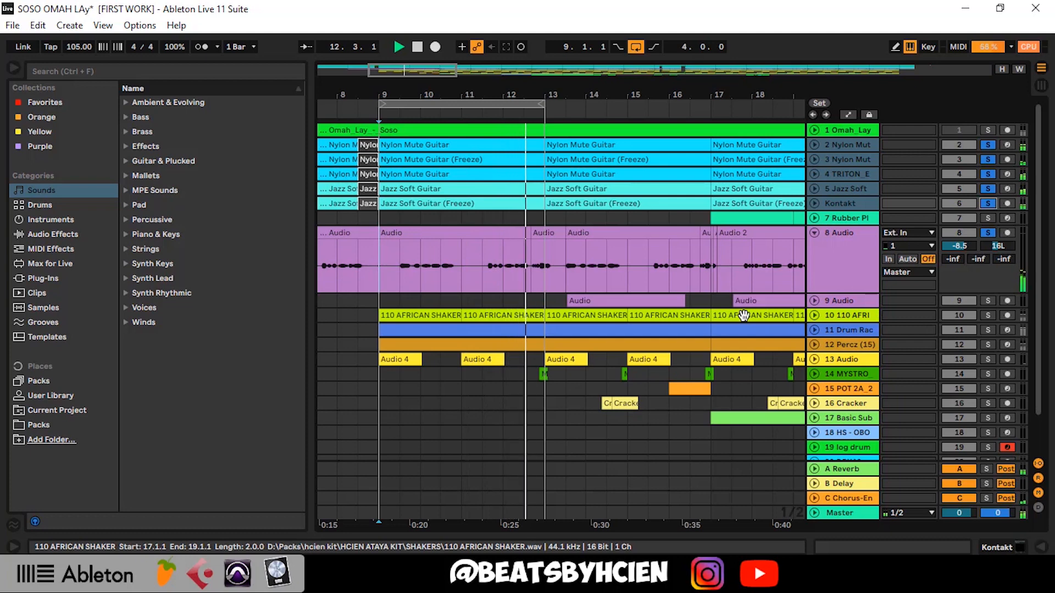
{"action": "key", "text": "space"}
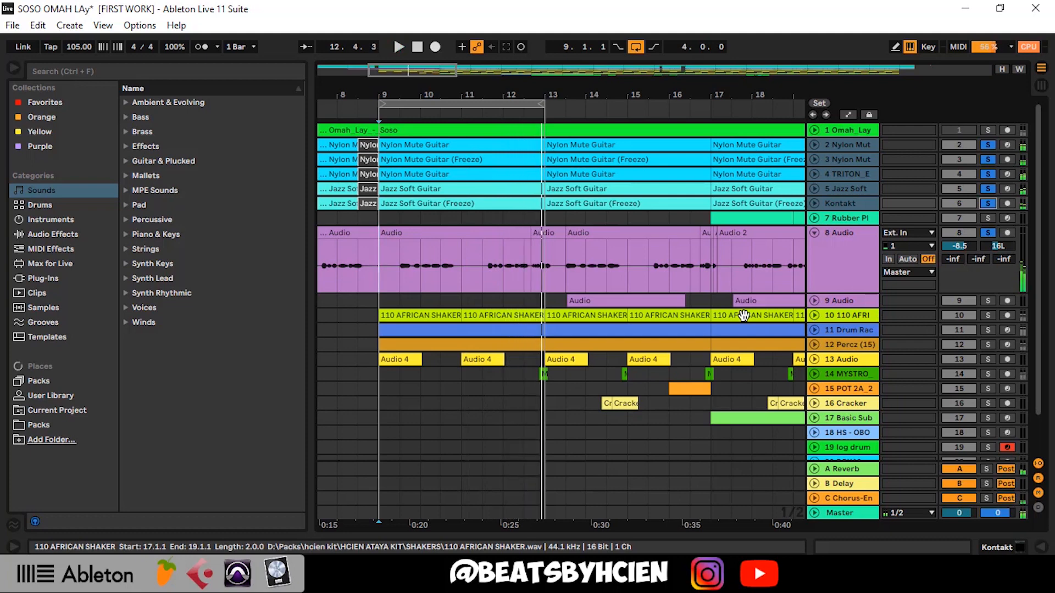
Step: Fold 8 Audio, then unfold the 110 African Shaker track, add it to the solo group and check its effects
{"action": "left_click", "coordinate": [816, 235]}
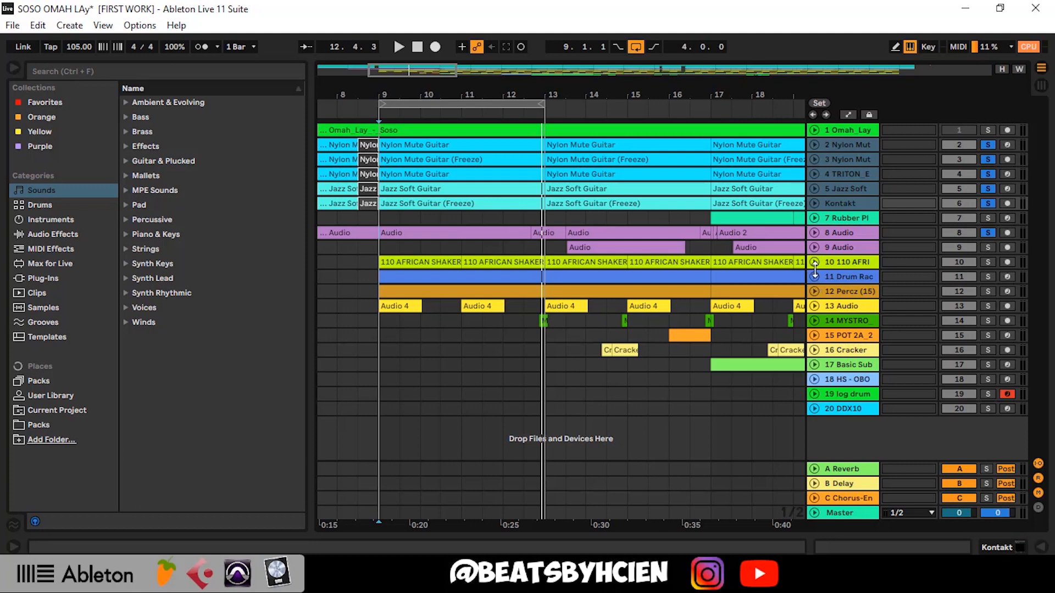
{"action": "left_click", "coordinate": [815, 264]}
{"action": "left_click", "coordinate": [988, 262]}
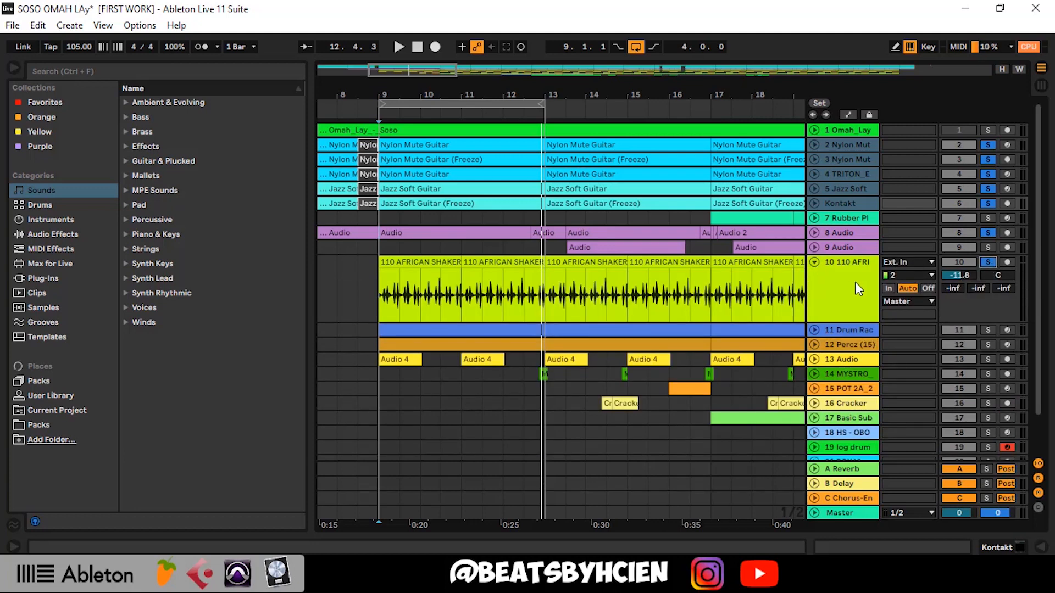
{"action": "double_click", "coordinate": [855, 282]}
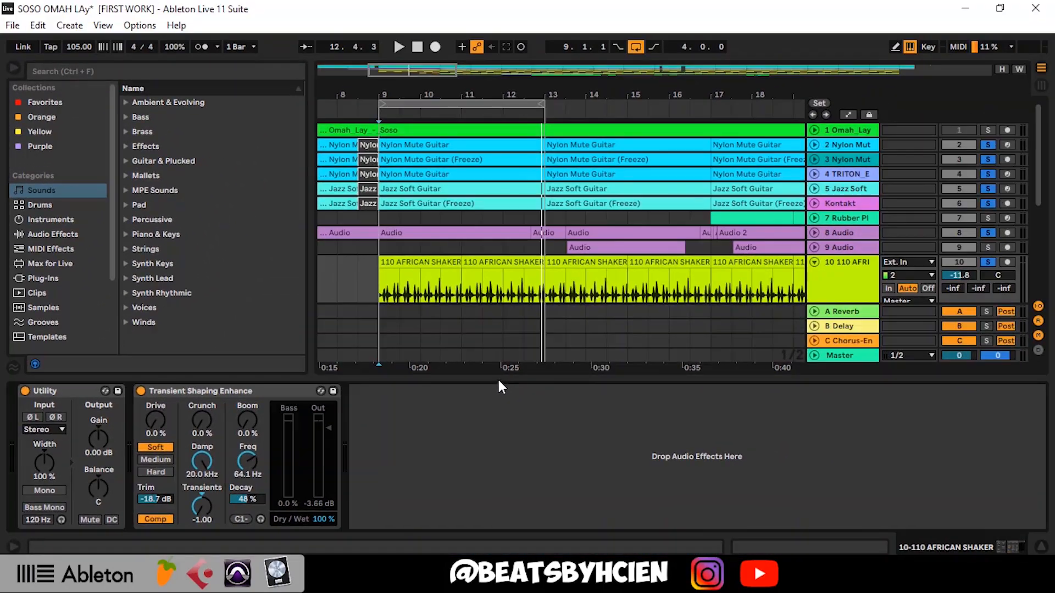
{"action": "key", "text": "ctrl+alt+l"}
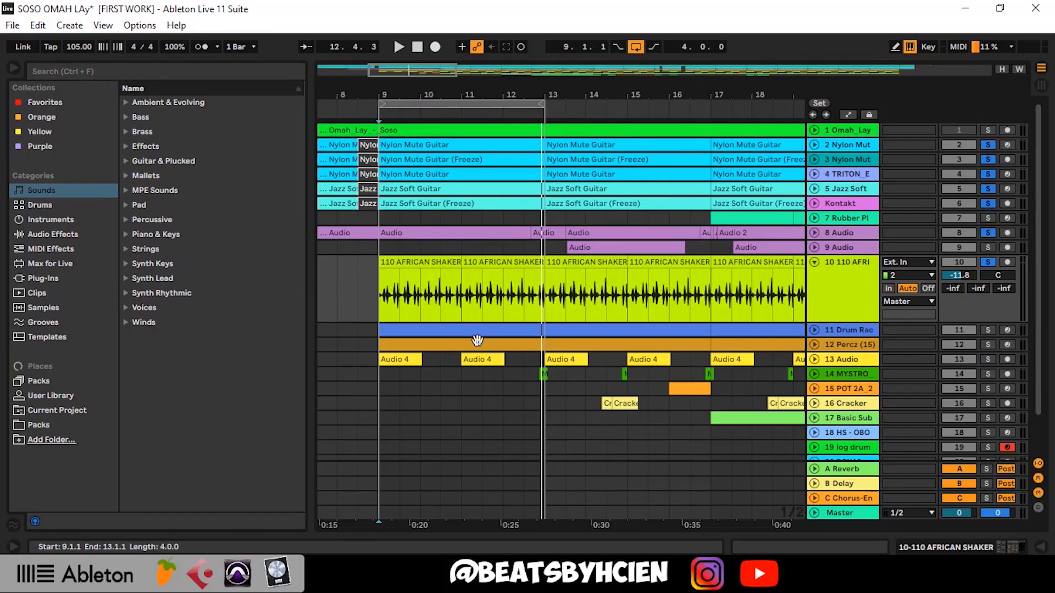
Step: Audition the loop from bar 9 with the shaker added while checking its Utility and Transient Shaping Enhance devices
{"action": "left_click", "coordinate": [386, 302]}
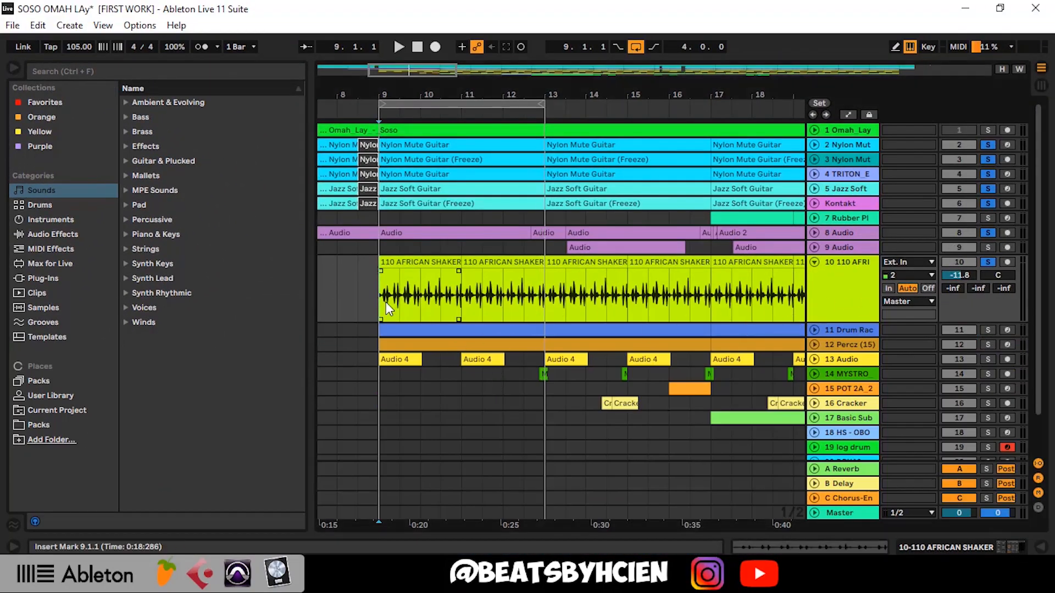
{"action": "key", "text": "space"}
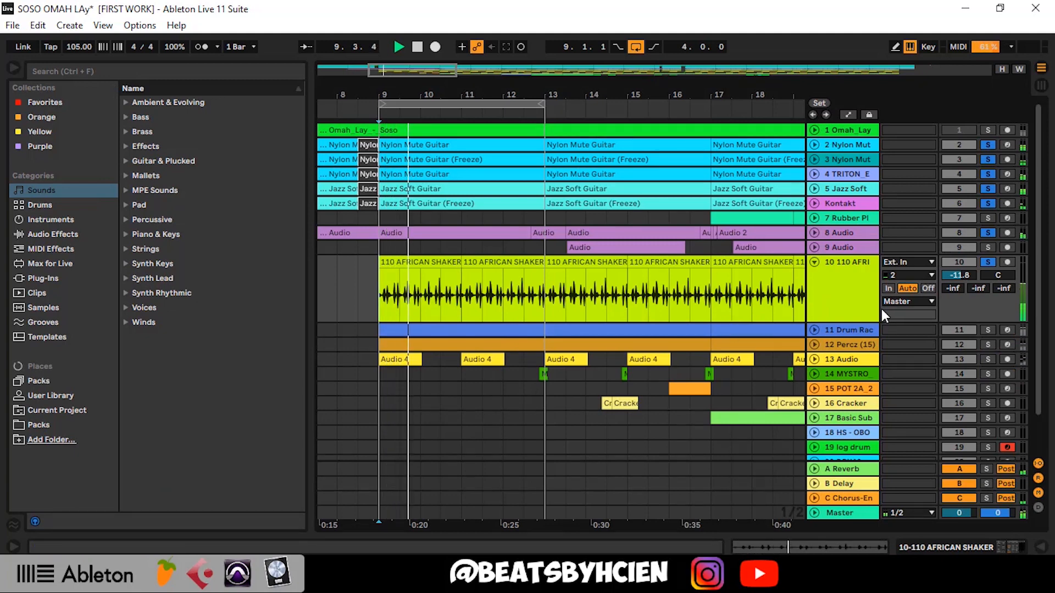
{"action": "double_click", "coordinate": [826, 295]}
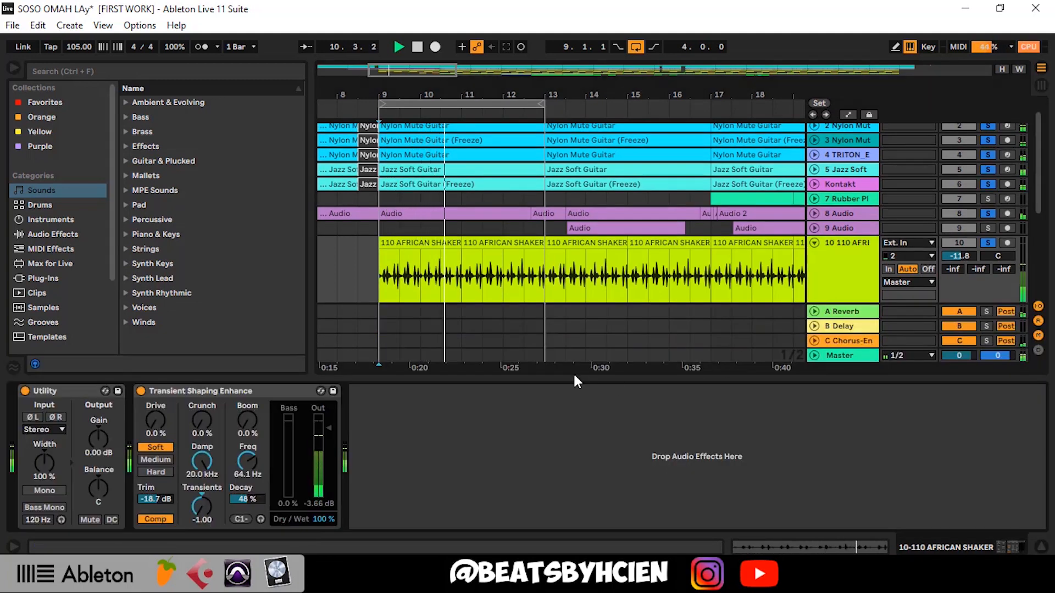
{"action": "left_click_drag", "start_coordinate": [712, 380], "coordinate": [713, 527]}
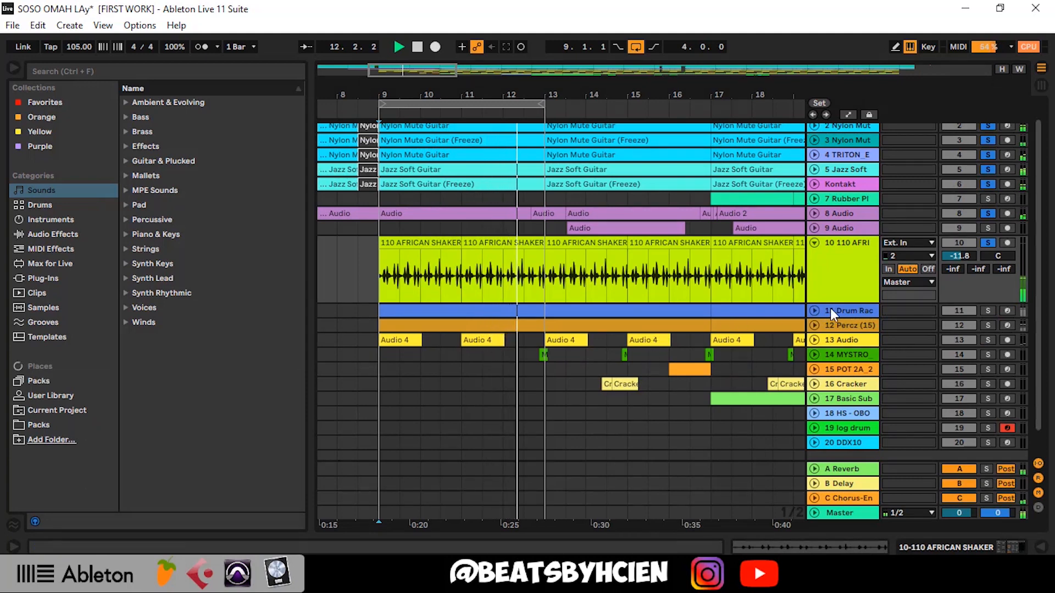
{"action": "key", "text": "space"}
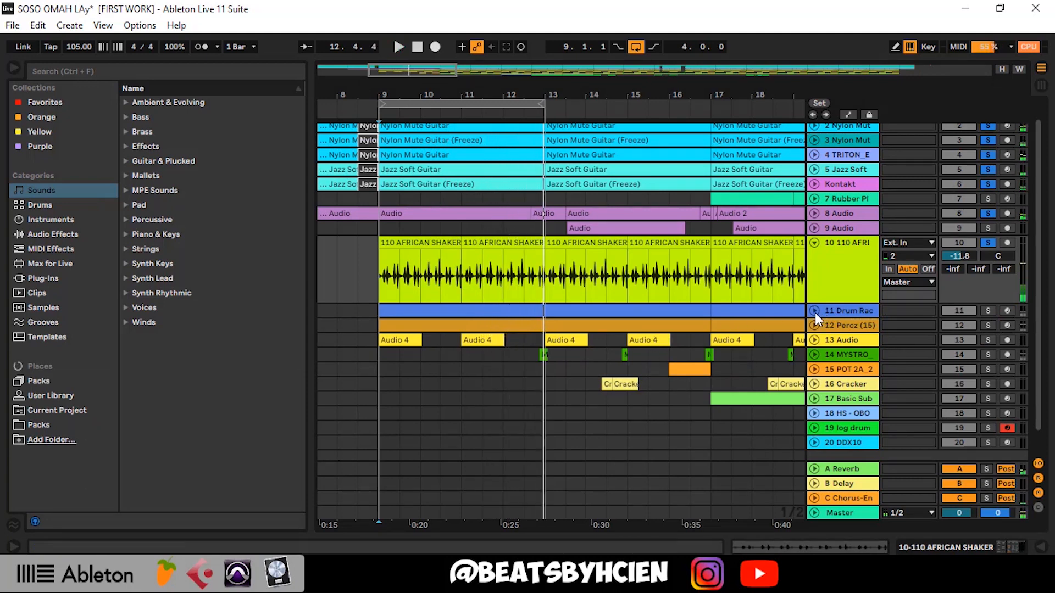
Step: Unfold the 11 Drum Rack track, solo it alone and open its first MIDI clip for viewing
{"action": "left_click", "coordinate": [814, 311]}
{"action": "left_click", "coordinate": [987, 312]}
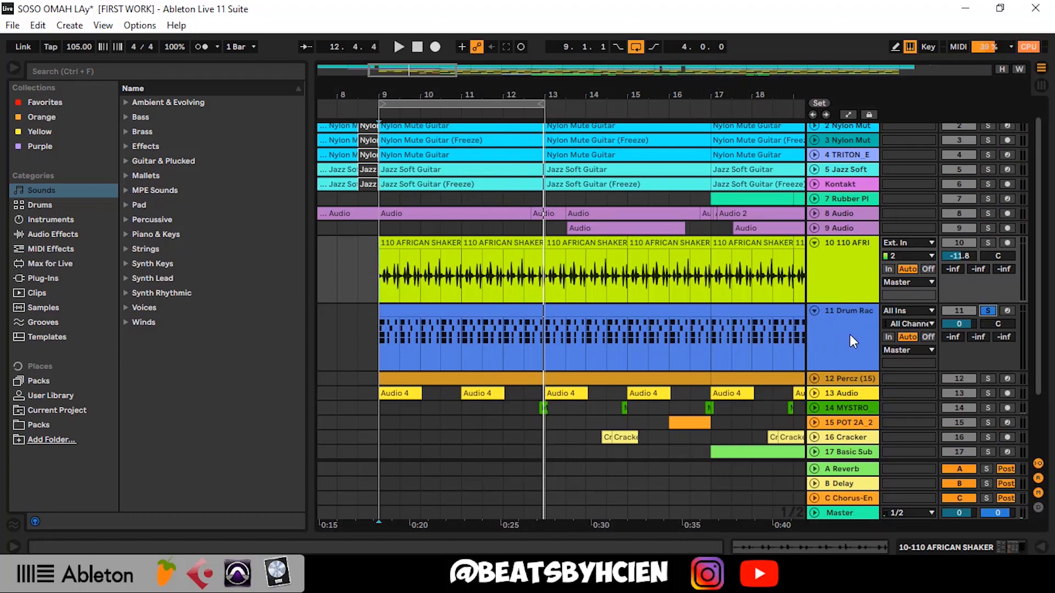
{"action": "left_click", "coordinate": [849, 334]}
{"action": "double_click", "coordinate": [416, 309]}
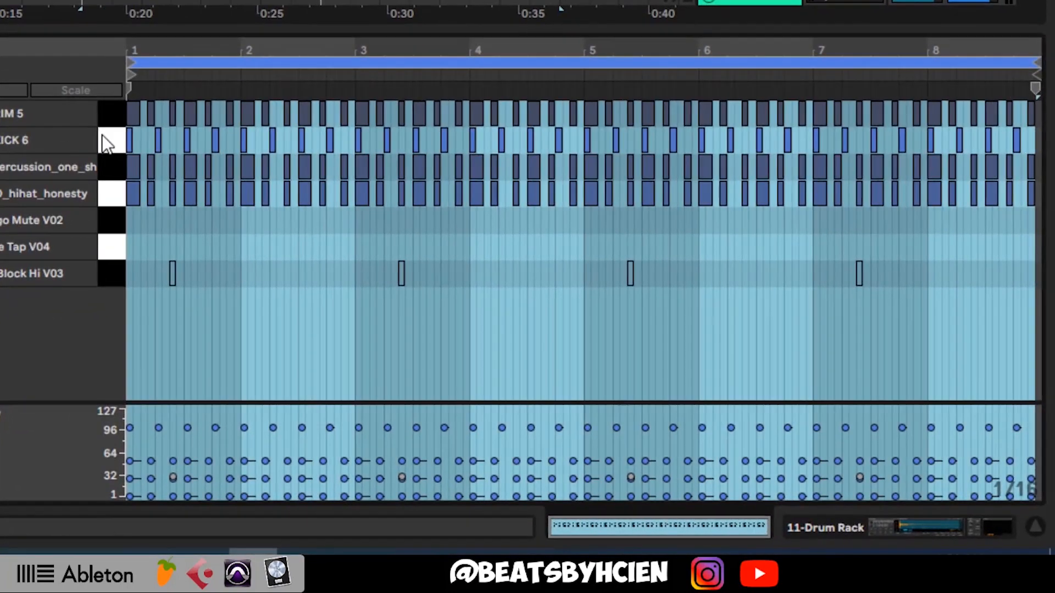
Step: Audition the drum clip's rim, kick, SARZ percussion and MYSTRO hi-hat sounds, selecting each one's notes
{"action": "left_click", "coordinate": [120, 117]}
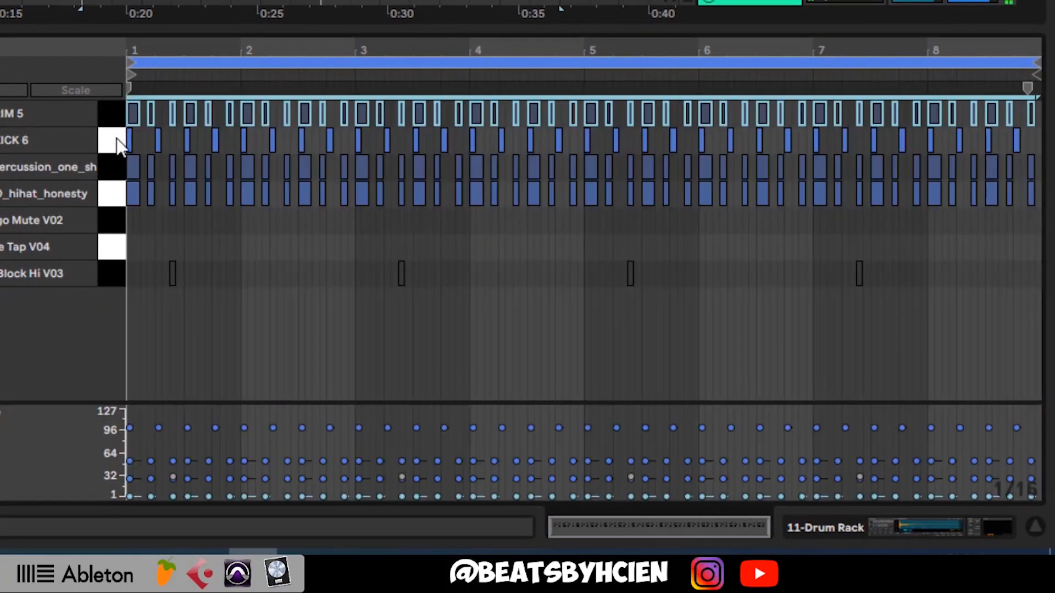
{"action": "left_click", "coordinate": [117, 138]}
{"action": "left_click", "coordinate": [116, 167]}
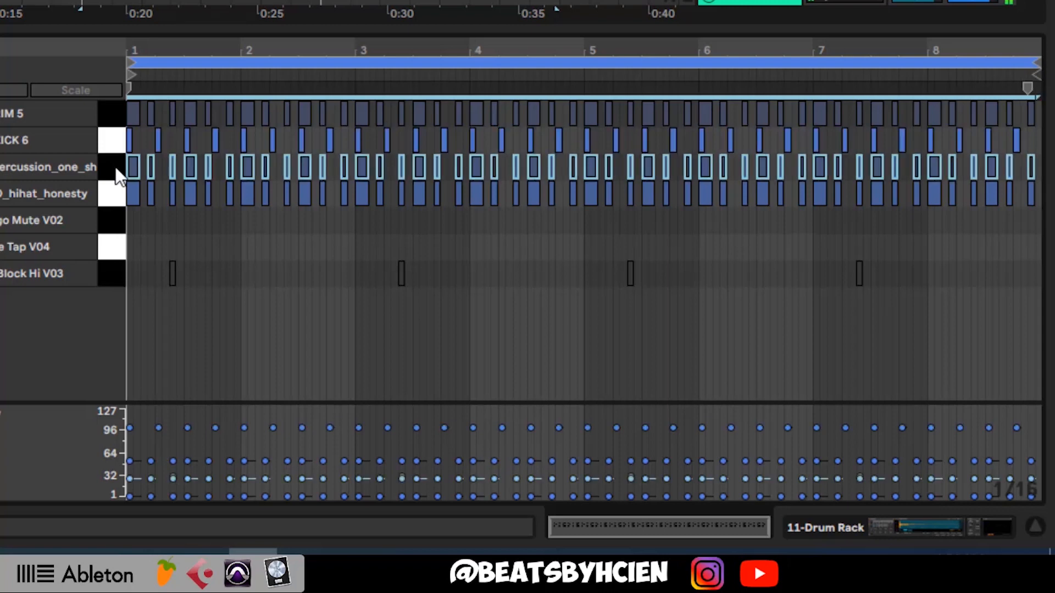
{"action": "left_click", "coordinate": [111, 195]}
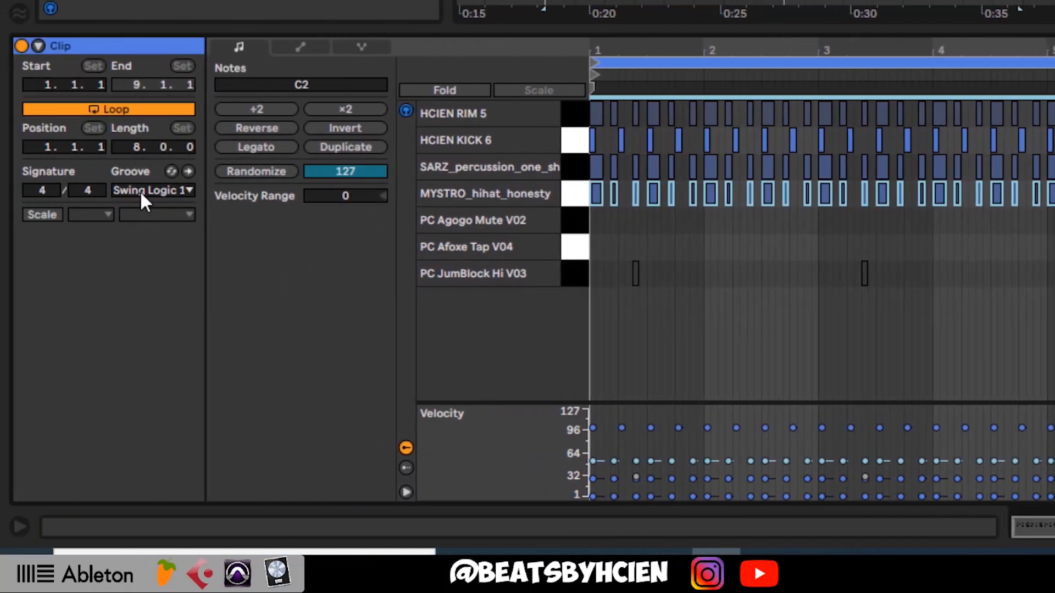
Step: Check the groove choices for the drum clip, leave the list, and hide the clip view
{"action": "left_click", "coordinate": [139, 190]}
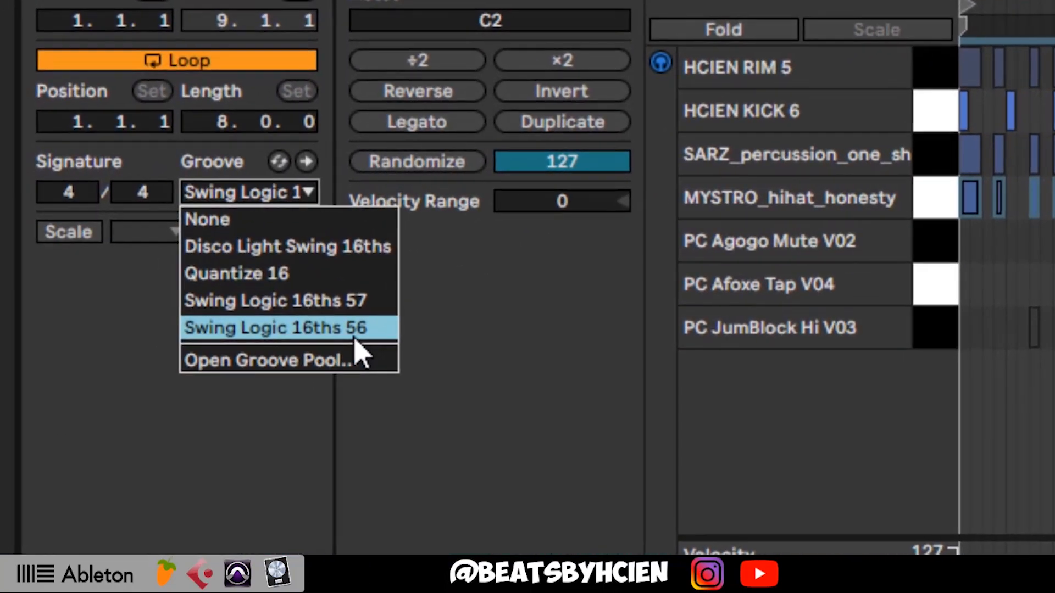
{"action": "left_click", "coordinate": [460, 333]}
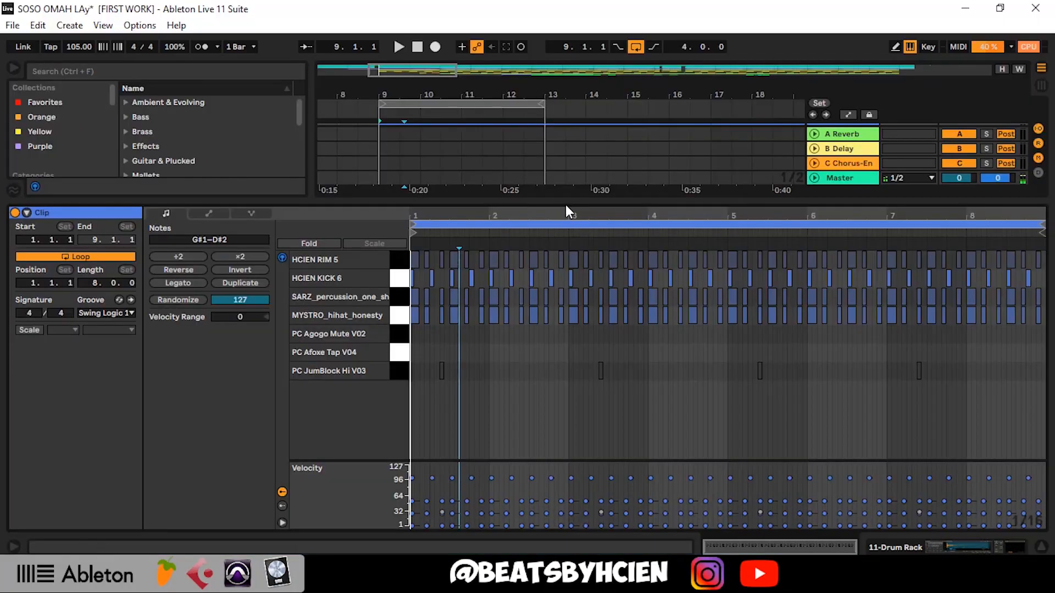
{"action": "key", "text": "ctrl+alt+l"}
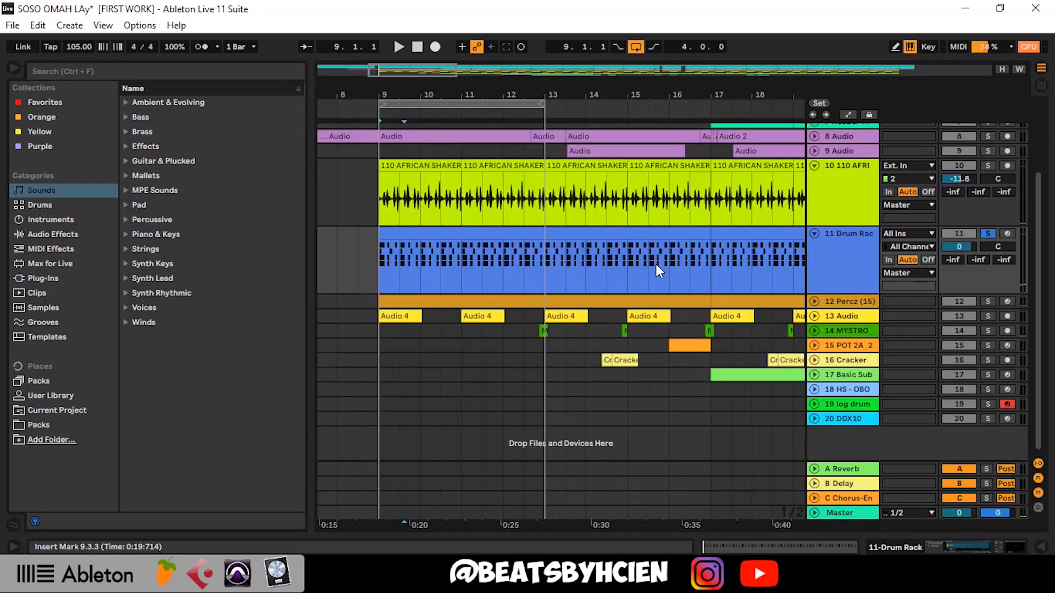
Step: Unfold the 12 Percz (15) track, solo it with the Drum Rack, audition its clip and hide the clip view
{"action": "left_click", "coordinate": [814, 302]}
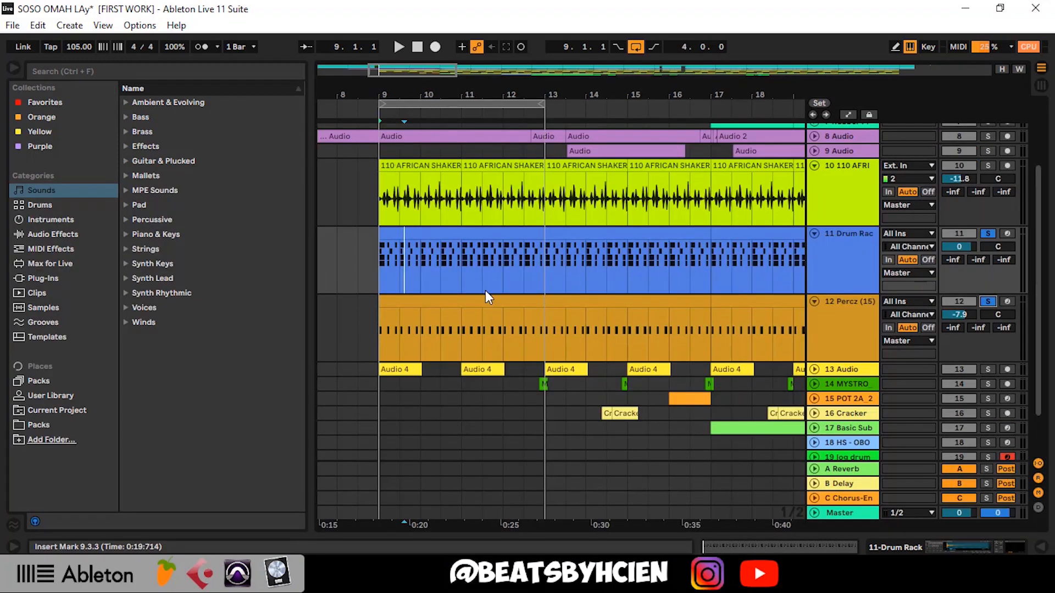
{"action": "double_click", "coordinate": [454, 306]}
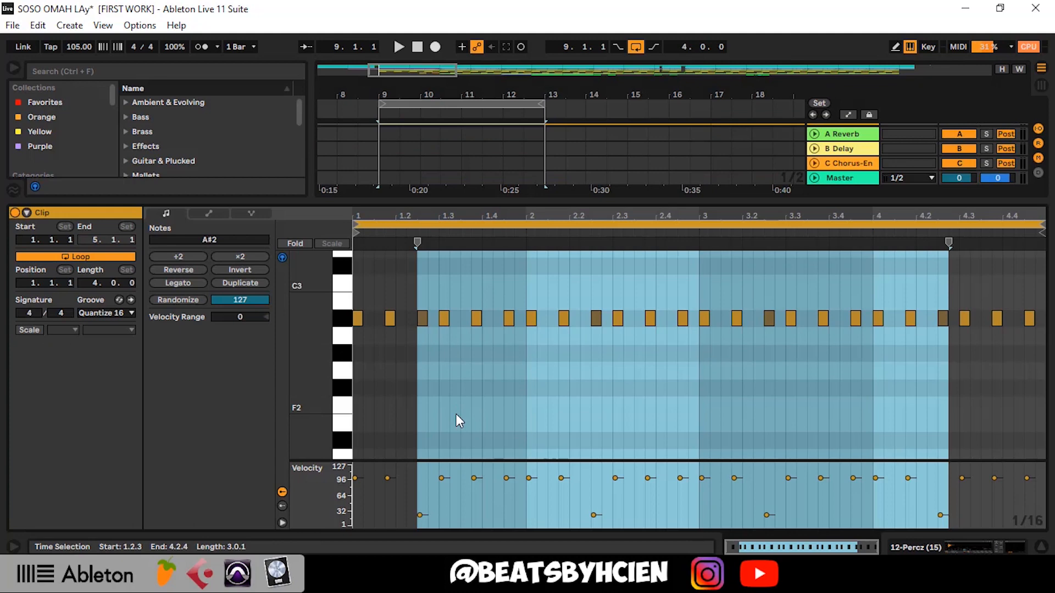
{"action": "left_click", "coordinate": [456, 415]}
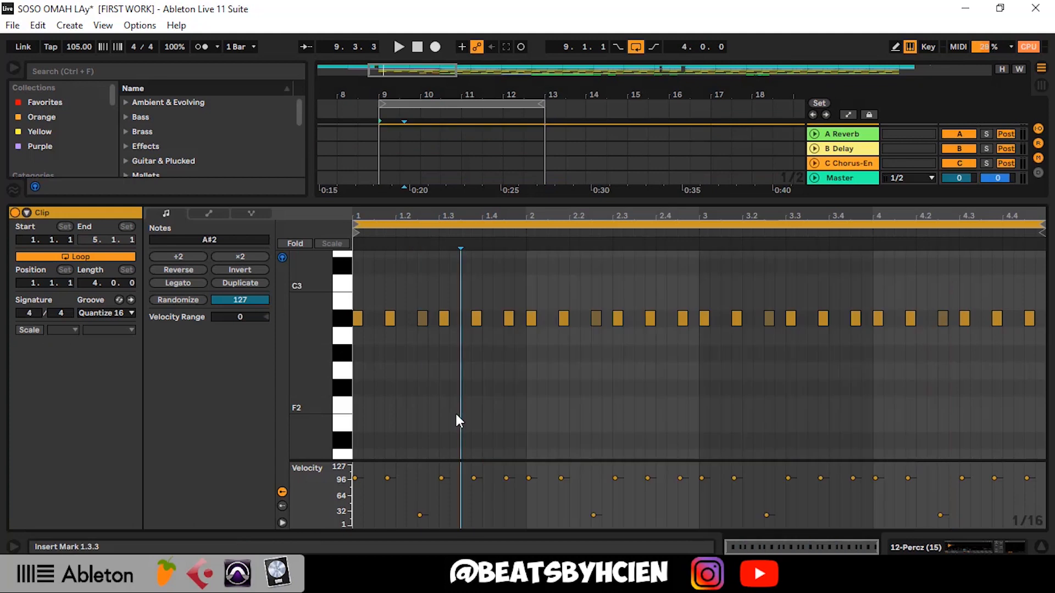
{"action": "key", "text": "space"}
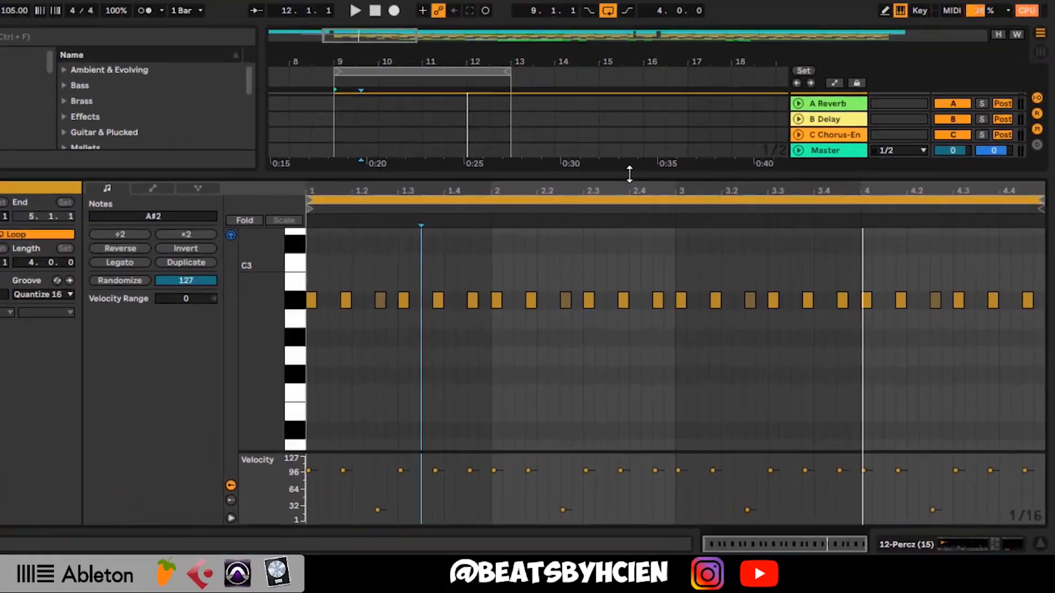
{"action": "left_click_drag", "start_coordinate": [507, 56], "coordinate": [538, 396]}
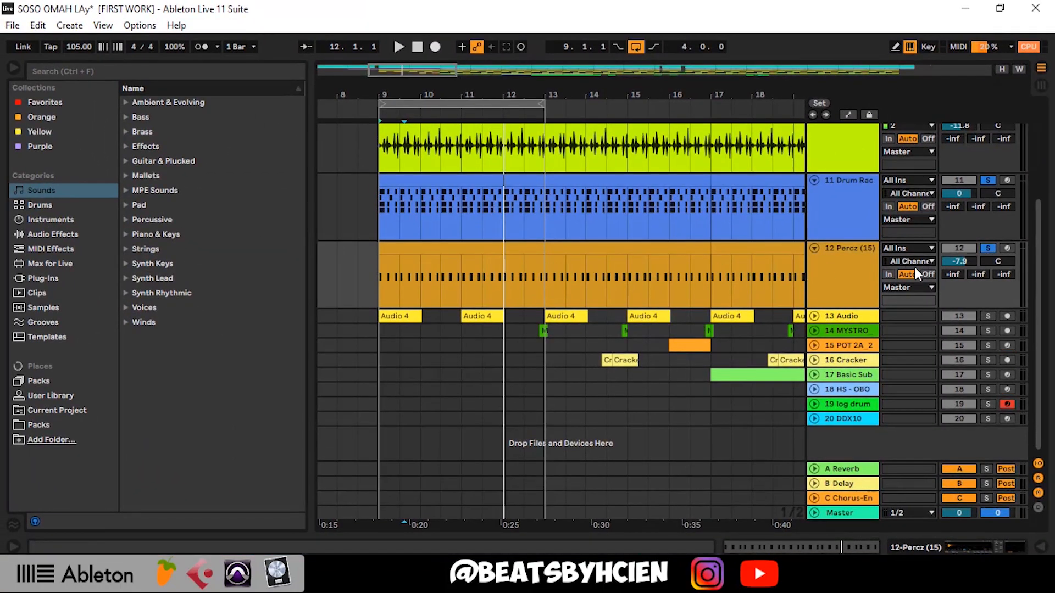
Step: Solo only the 12 Percz (15) track, audition its first MIDI clip, and hide the clip view
{"action": "left_click", "coordinate": [988, 250]}
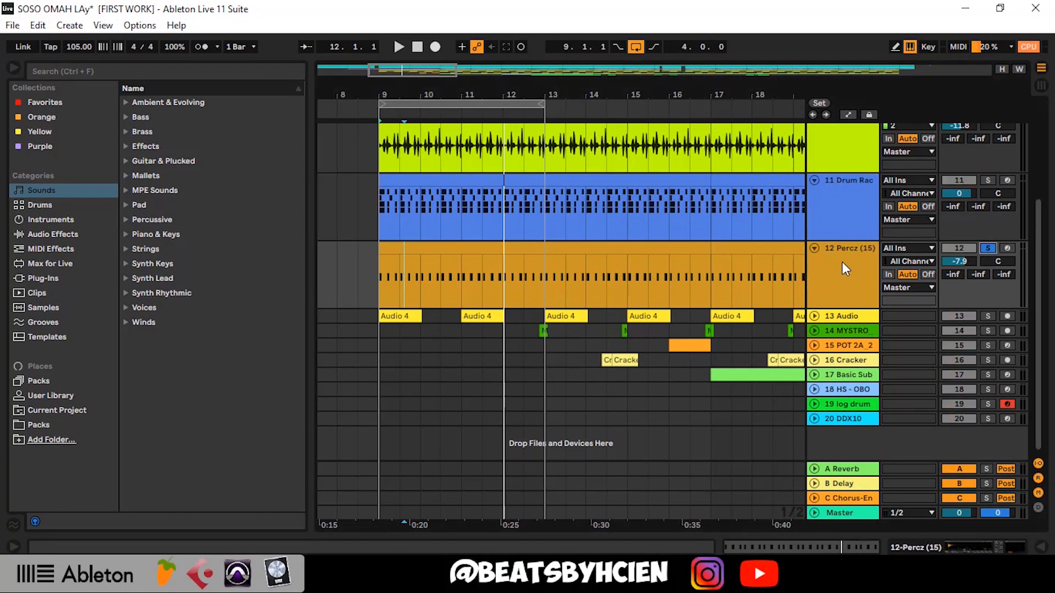
{"action": "double_click", "coordinate": [478, 262]}
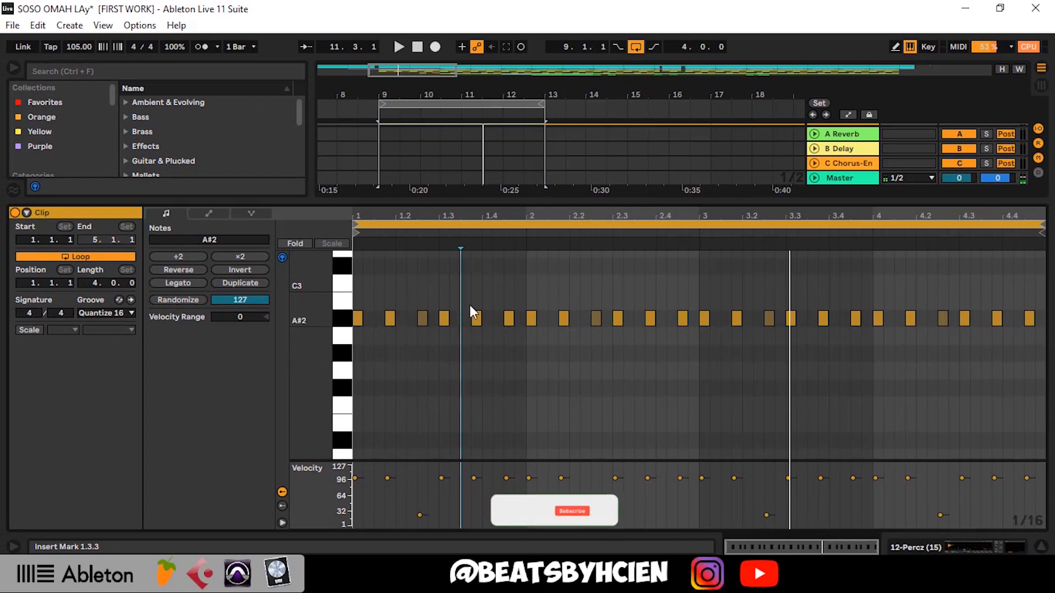
{"action": "double_click", "coordinate": [492, 201]}
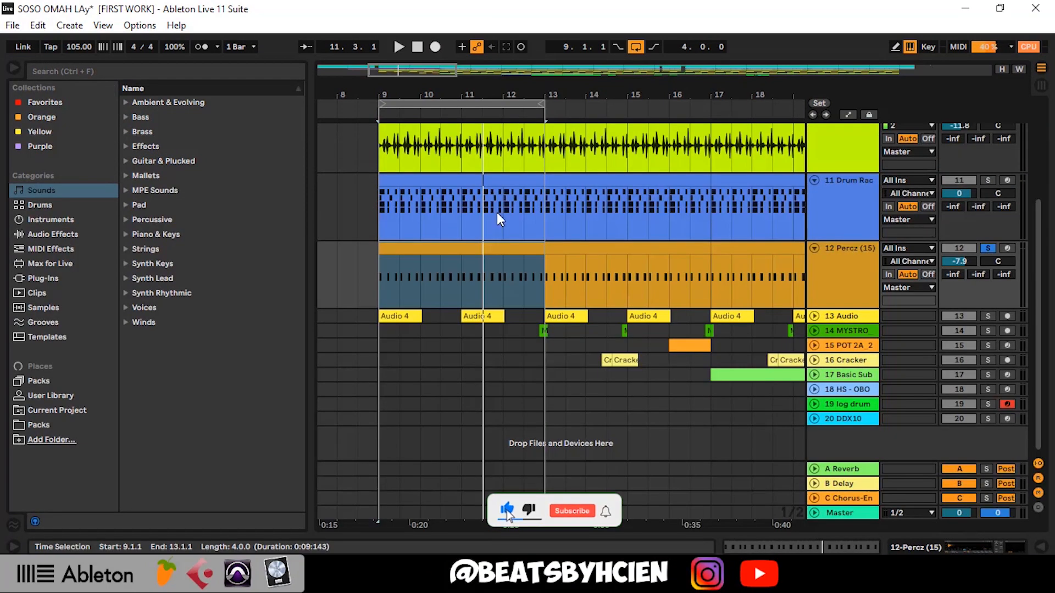
Step: Unfold the 13 Audio track, solo it alone and open its first Audio 4 clip at bar 9
{"action": "left_click", "coordinate": [813, 315]}
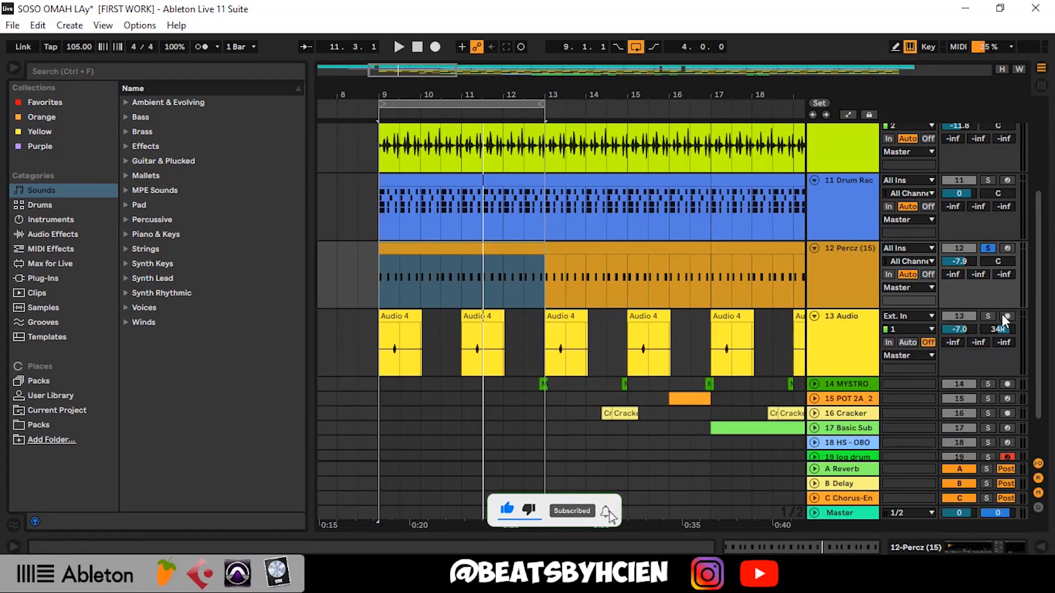
{"action": "left_click", "coordinate": [987, 317]}
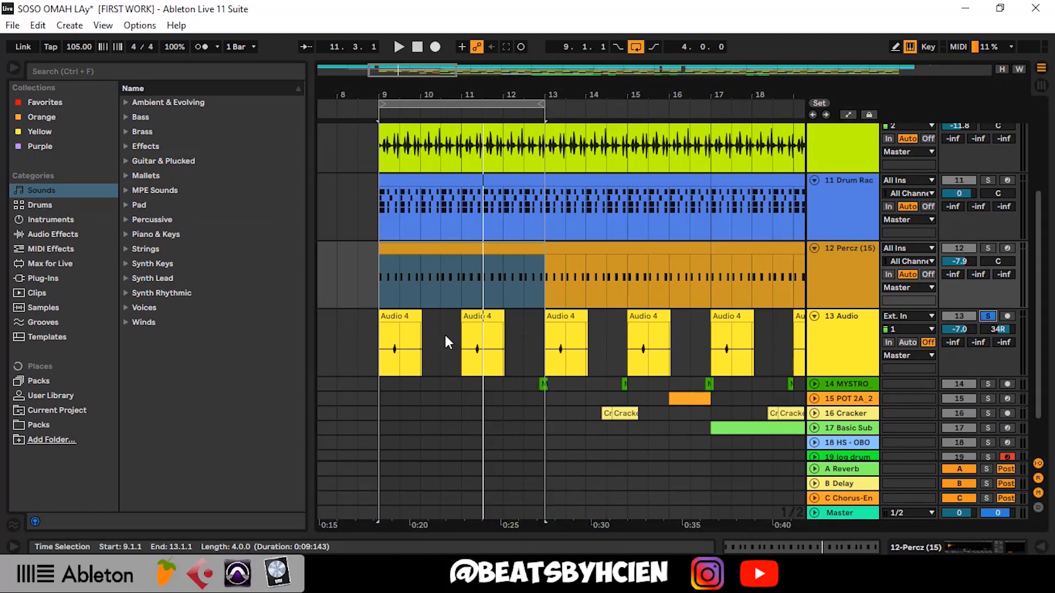
{"action": "double_click", "coordinate": [403, 318]}
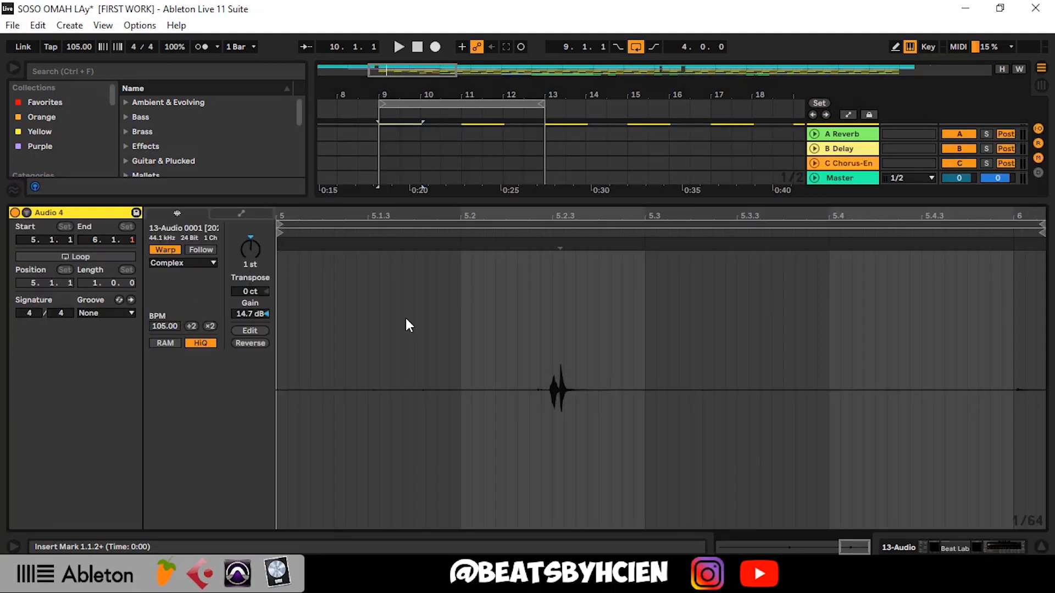
Step: Hide the clip view, open the 13 Audio track's devices and set the Beat Lab Autotuna scale root to F# / Gb
{"action": "double_click", "coordinate": [496, 199]}
{"action": "left_click", "coordinate": [845, 282]}
{"action": "double_click", "coordinate": [846, 282]}
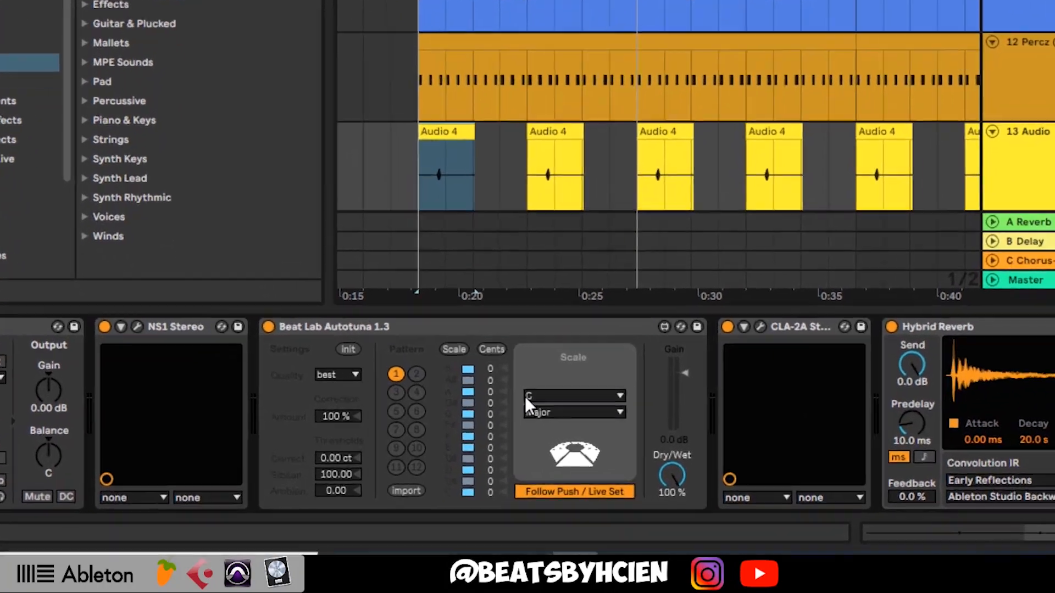
{"action": "left_click", "coordinate": [525, 397]}
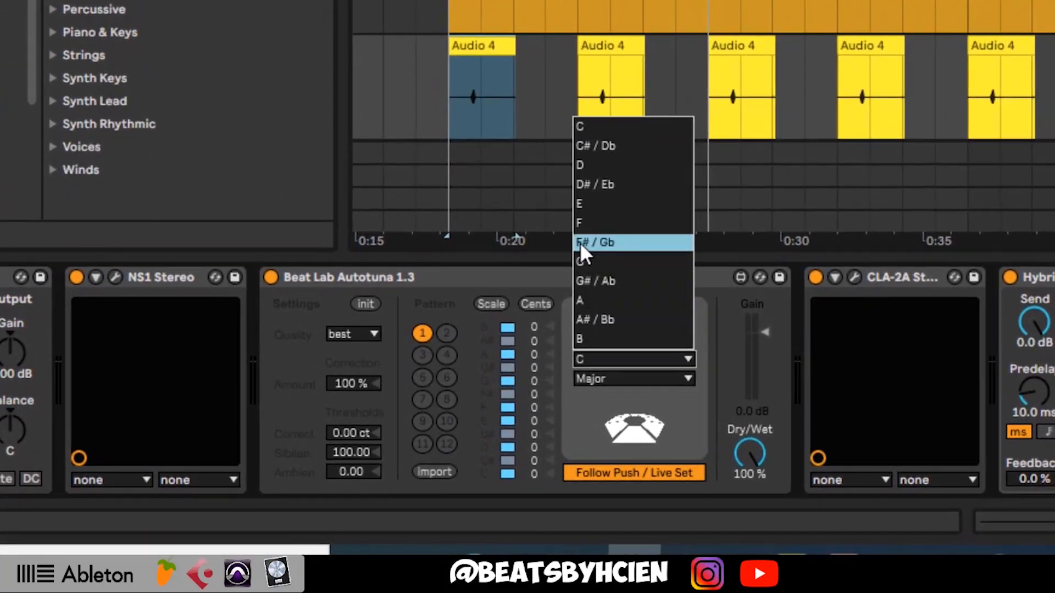
{"action": "left_click", "coordinate": [523, 296]}
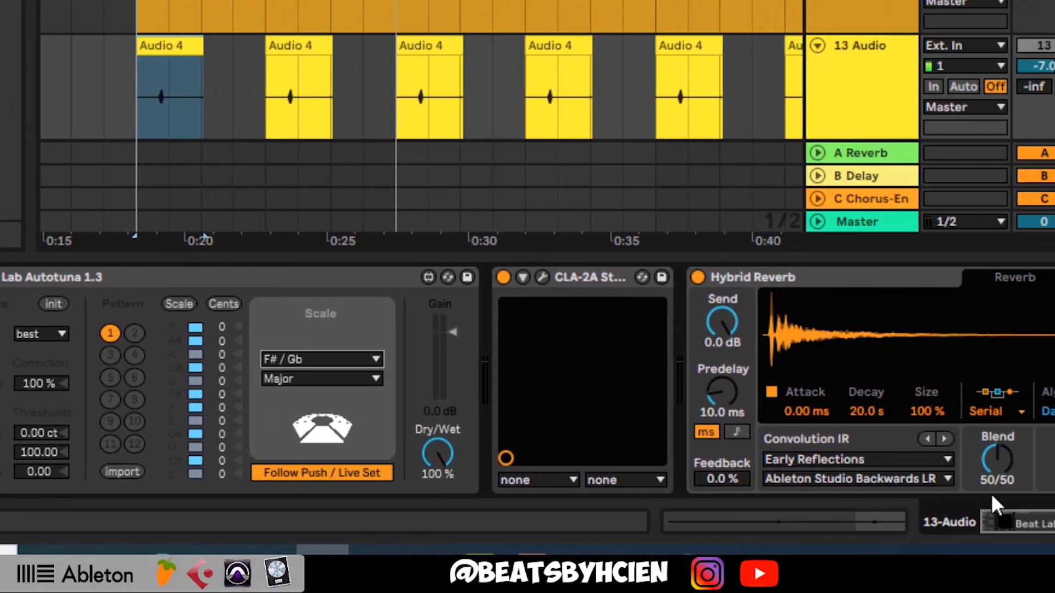
Step: Examine the rest of the 13 Audio device chain through Hybrid Reverb, and hide the device view
{"action": "left_click", "coordinate": [917, 529]}
{"action": "left_click_drag", "start_coordinate": [919, 533], "coordinate": [928, 532]}
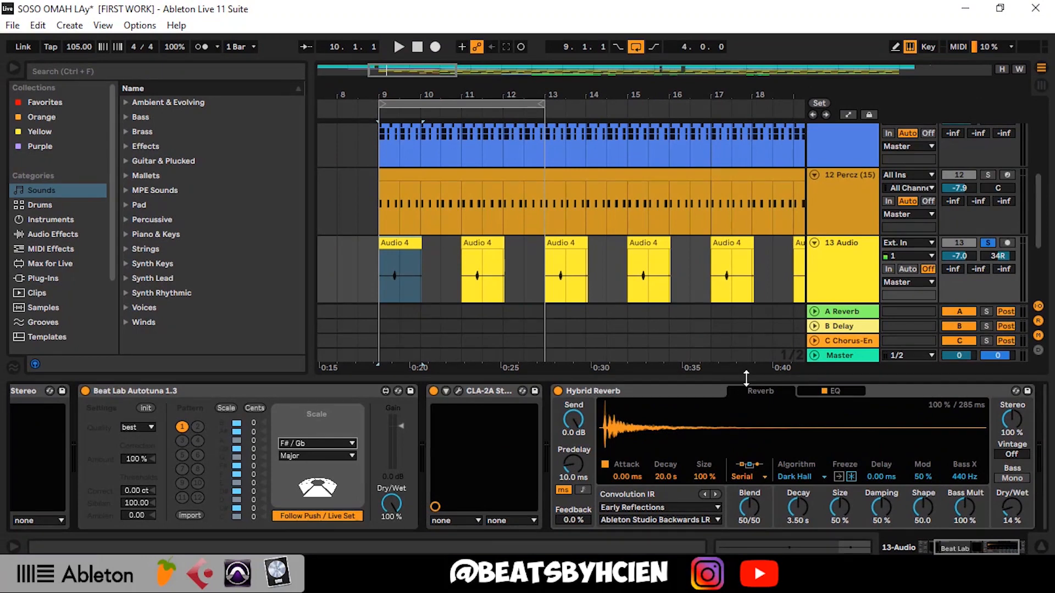
{"action": "key", "text": "ctrl+alt+l"}
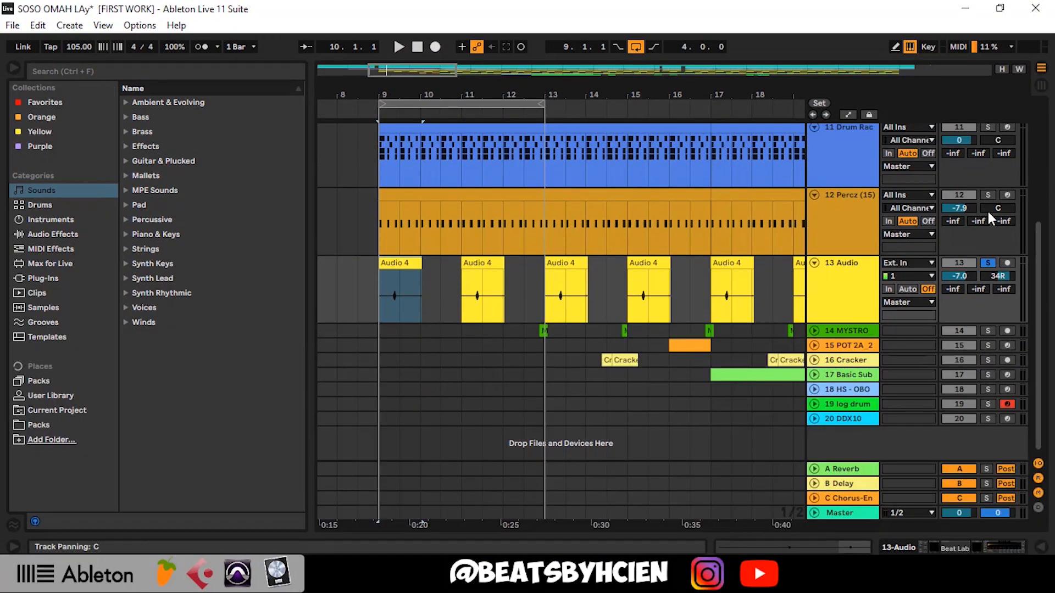
Step: Audition the soloed 13 Audio track from bar 9 and stop playback
{"action": "left_click", "coordinate": [384, 108]}
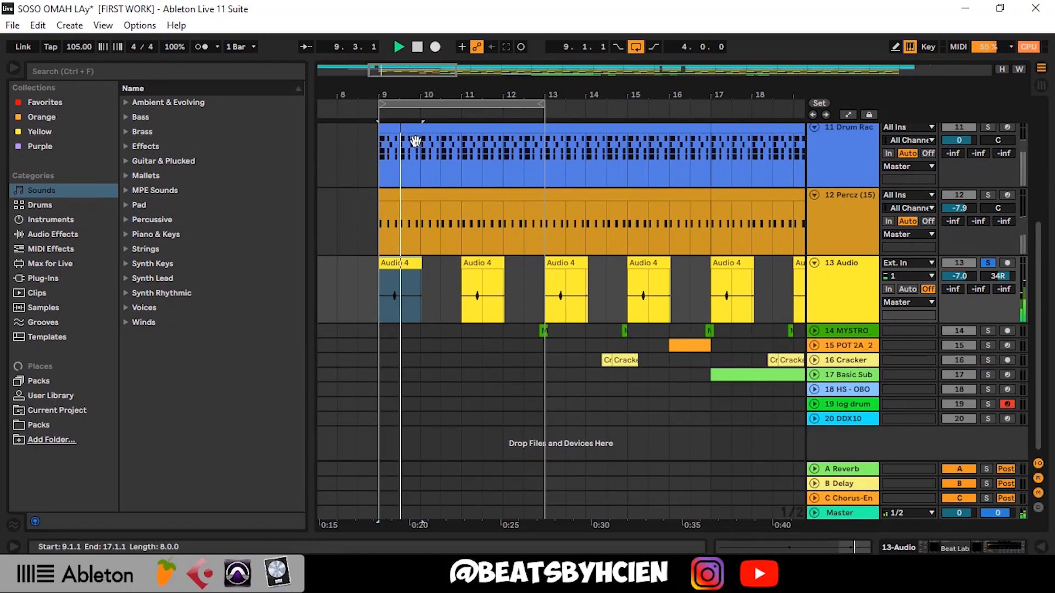
{"action": "key", "text": "space"}
{"action": "scroll", "coordinate": [921, 231], "scroll_direction": "up", "scroll_amount": 3}
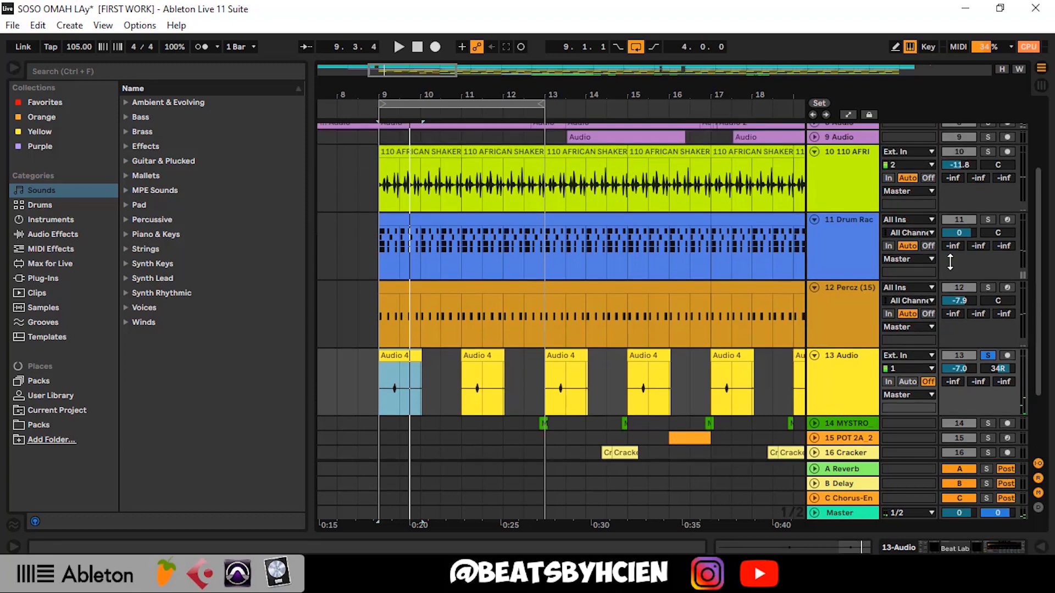
Step: Solo the 10 110 AFRI, 11 Drum Rac and 12 Percz (15) tracks along with 13 Audio and play the loop
{"action": "left_click", "coordinate": [987, 287]}
{"action": "left_click", "coordinate": [987, 220]}
{"action": "left_click", "coordinate": [983, 152]}
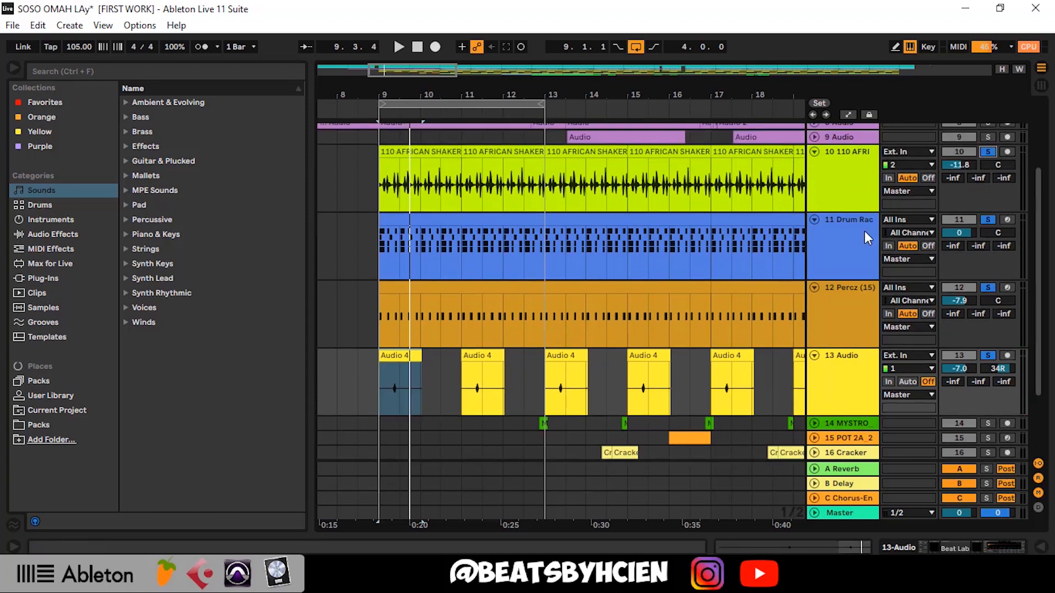
{"action": "key", "text": "space"}
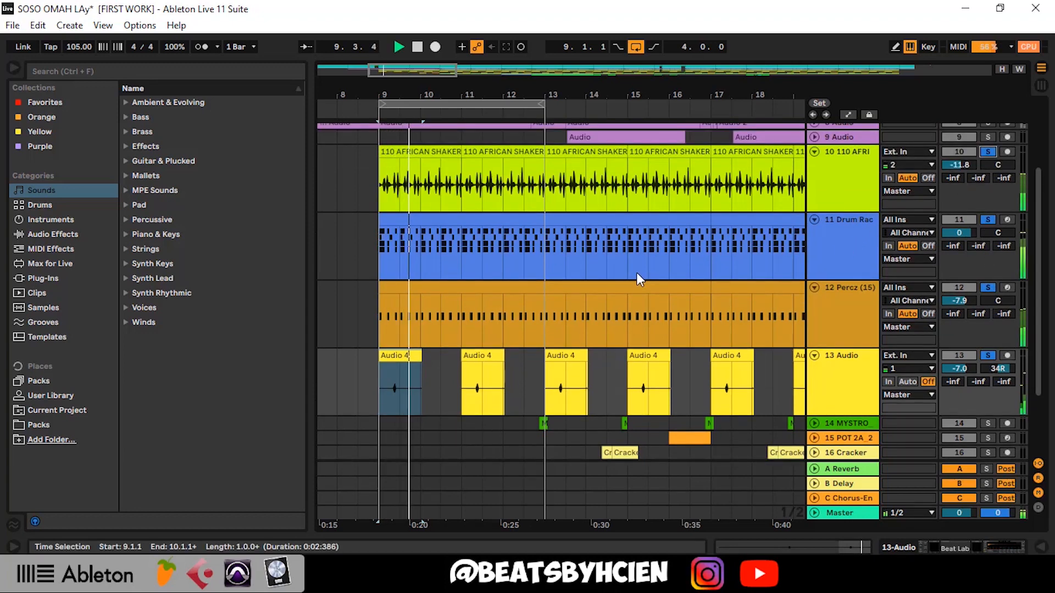
Step: Add the 8 Audio track to the soloed percussion group and restart the loop from bar 9
{"action": "scroll", "coordinate": [769, 241], "scroll_direction": "up", "scroll_amount": 2}
{"action": "key", "text": "space"}
{"action": "left_click", "coordinate": [987, 154]}
{"action": "key", "text": "space"}
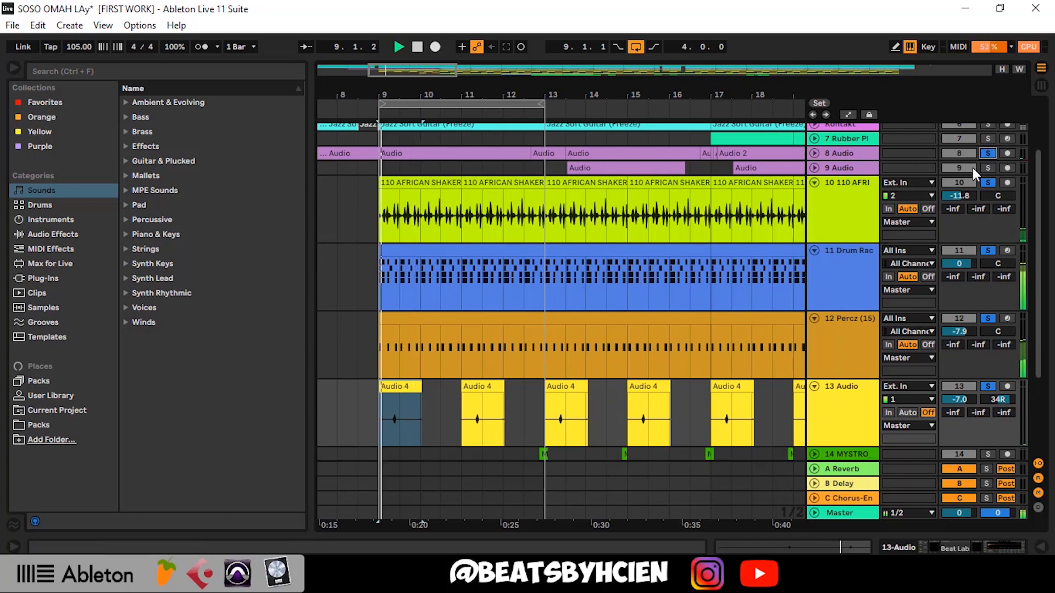
Step: Unfold the 14 MYSTRO track and fold the 10 110 AFRI, 11 Drum Rac, 12 Percz (15) and 13 Audio tracks
{"action": "left_click", "coordinate": [813, 386]}
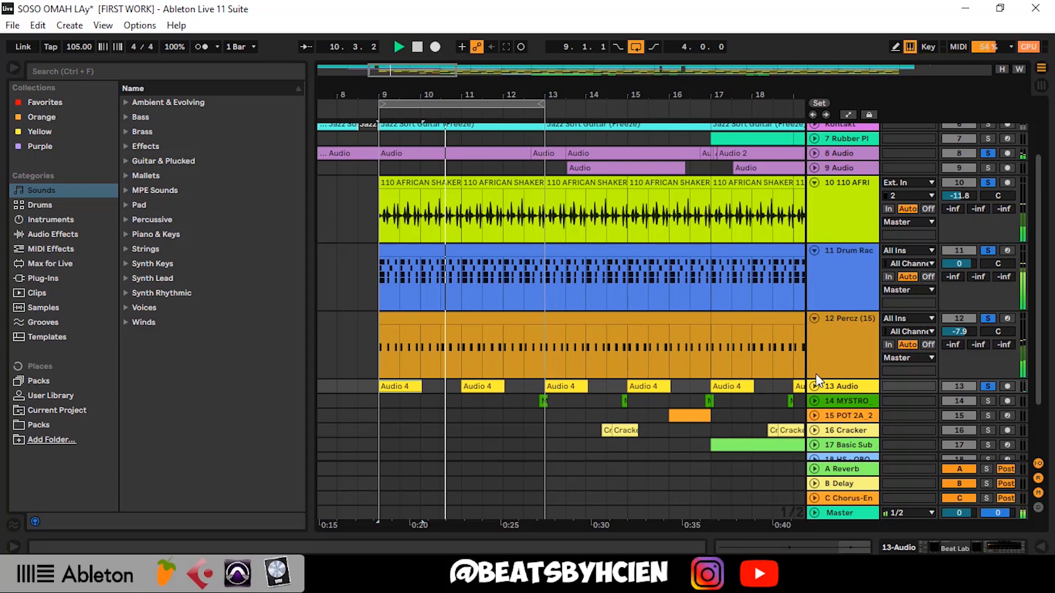
{"action": "left_click", "coordinate": [813, 405]}
{"action": "left_click", "coordinate": [815, 251]}
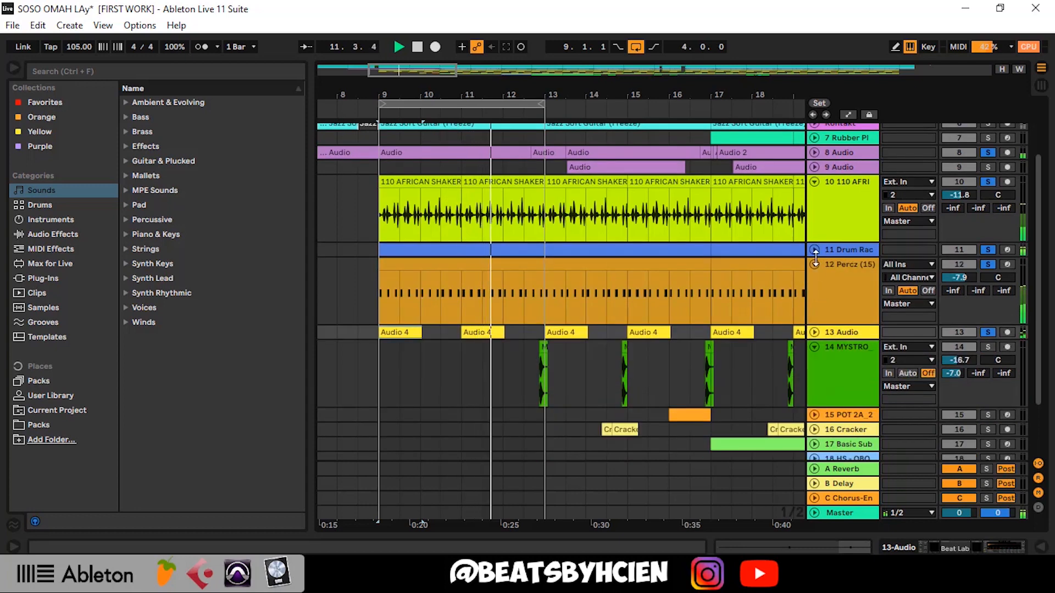
{"action": "left_click", "coordinate": [814, 264]}
{"action": "left_click", "coordinate": [815, 181]}
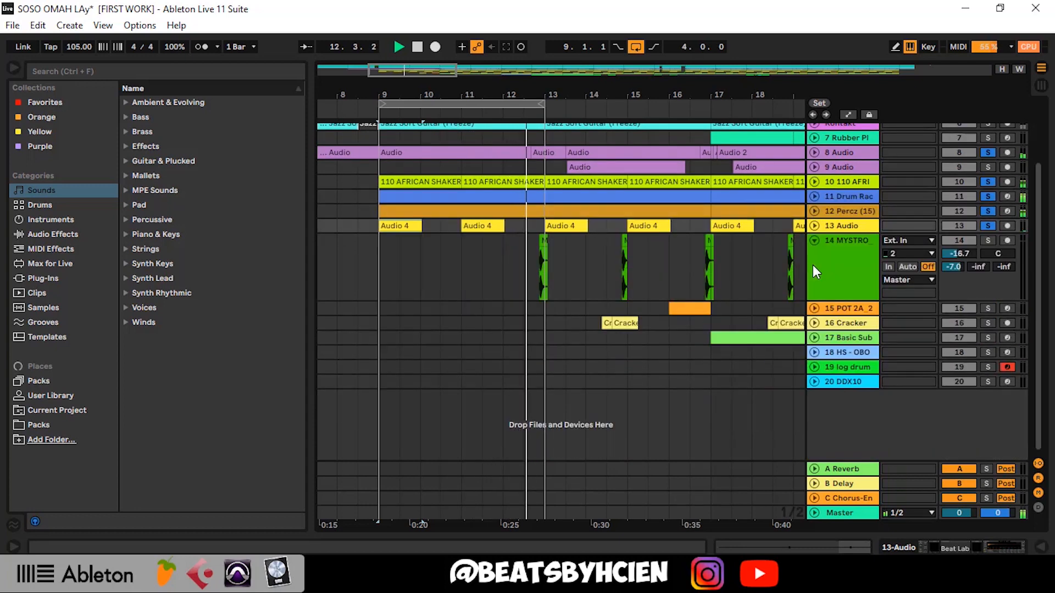
Step: Add the 14 MYSTRO track to the soloed group and audition its tambourine clip from 12.2.1
{"action": "key", "text": "space"}
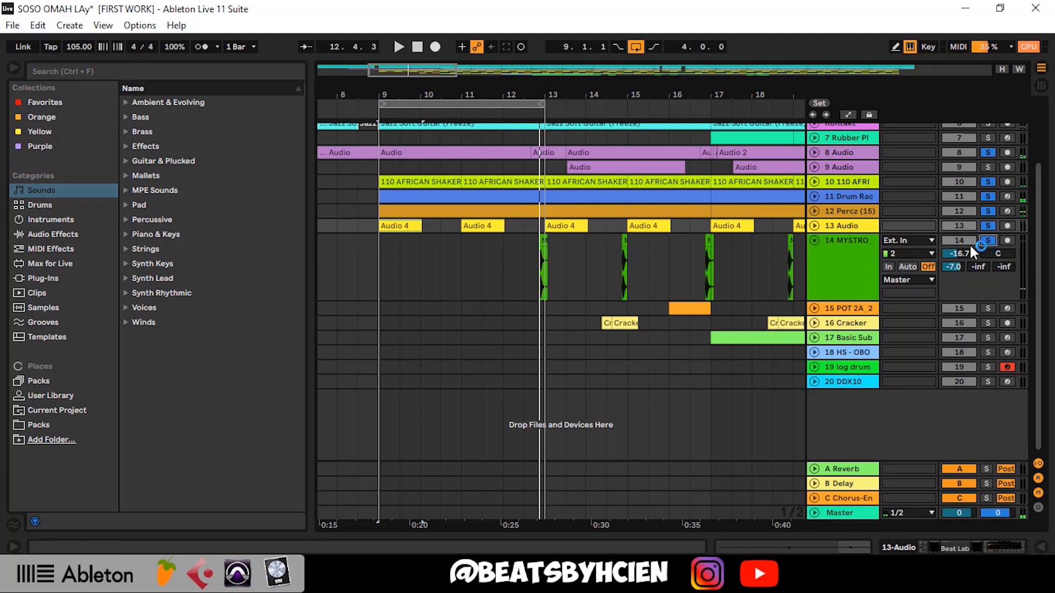
{"action": "scroll", "coordinate": [543, 264], "scroll_direction": "up", "scroll_amount": 3, "text": "ctrl"}
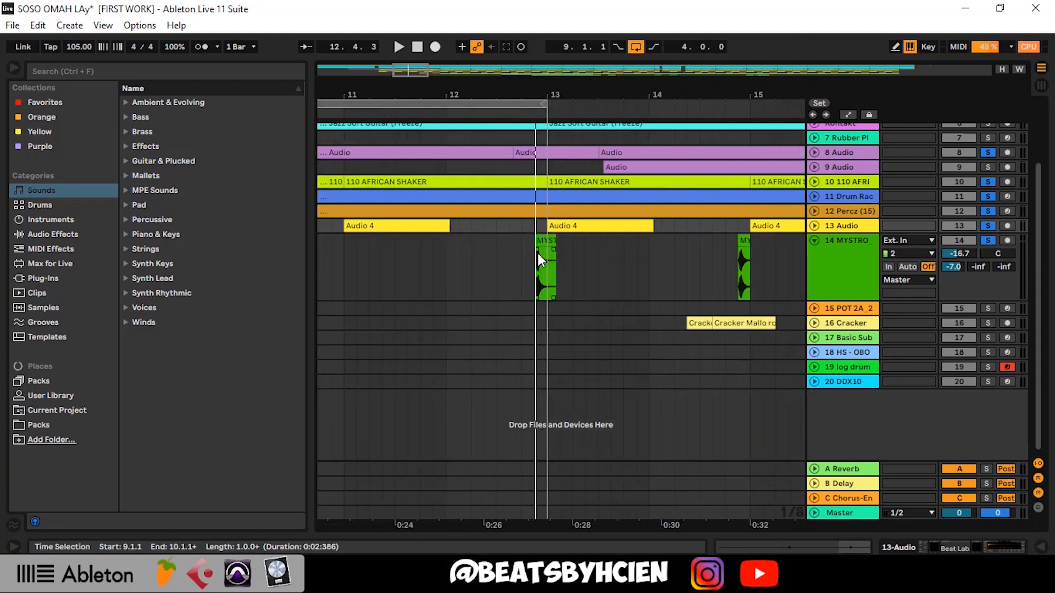
{"action": "left_click", "coordinate": [471, 278]}
{"action": "key", "text": "space"}
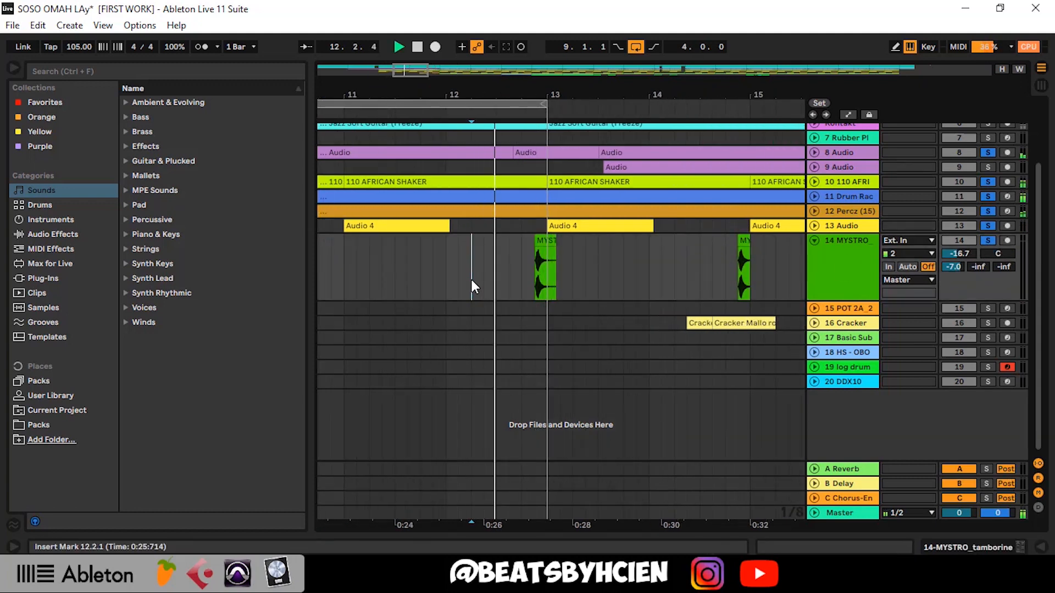
{"action": "key", "text": "space"}
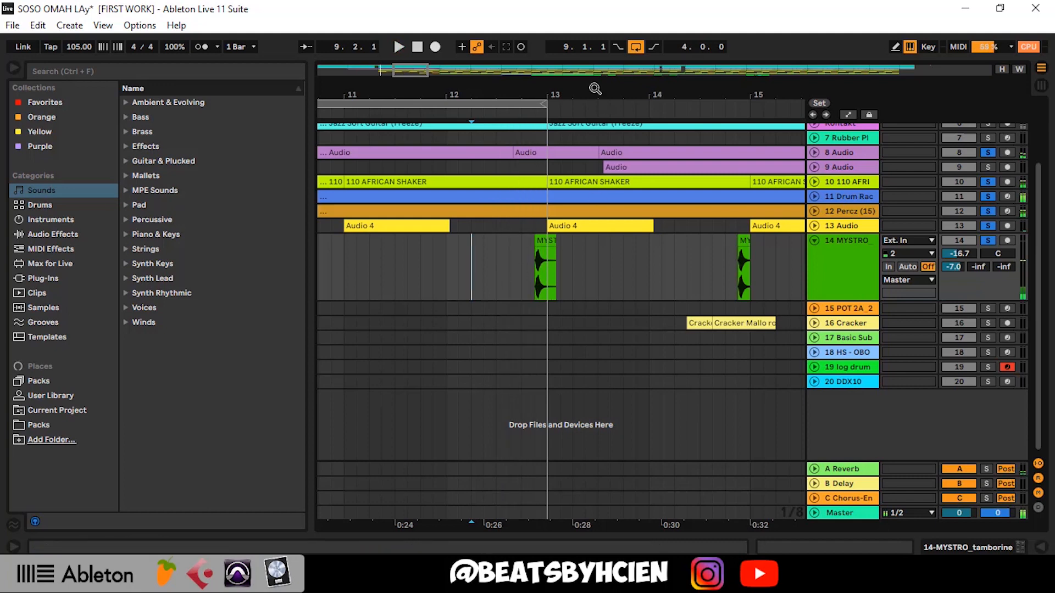
Step: Move the loop to bars 13 to 17, and unfold and solo only the 9 Audio track
{"action": "left_click_drag", "start_coordinate": [595, 89], "coordinate": [429, 146]}
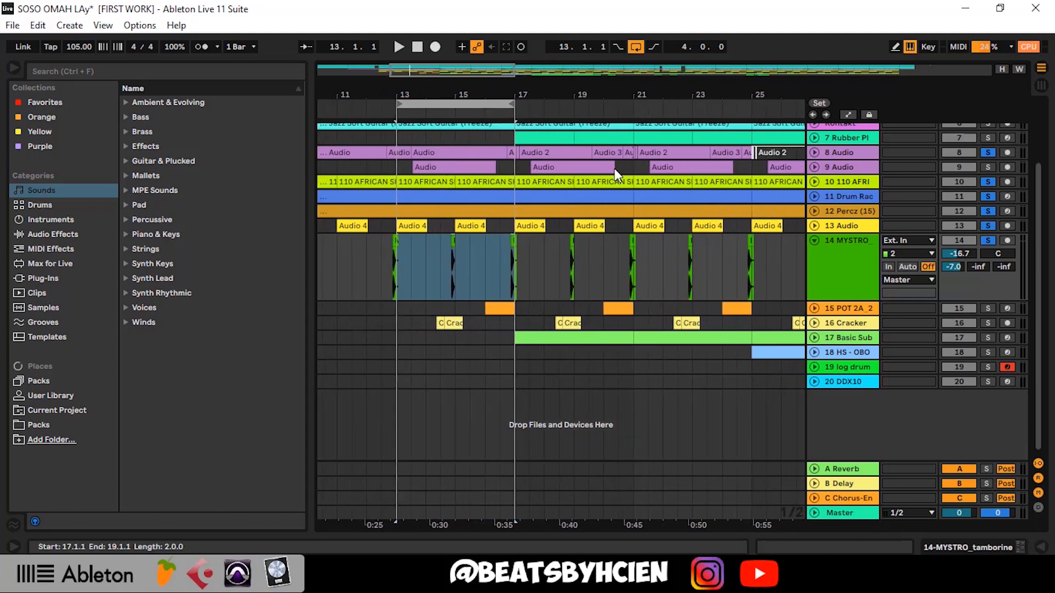
{"action": "left_click", "coordinate": [815, 168]}
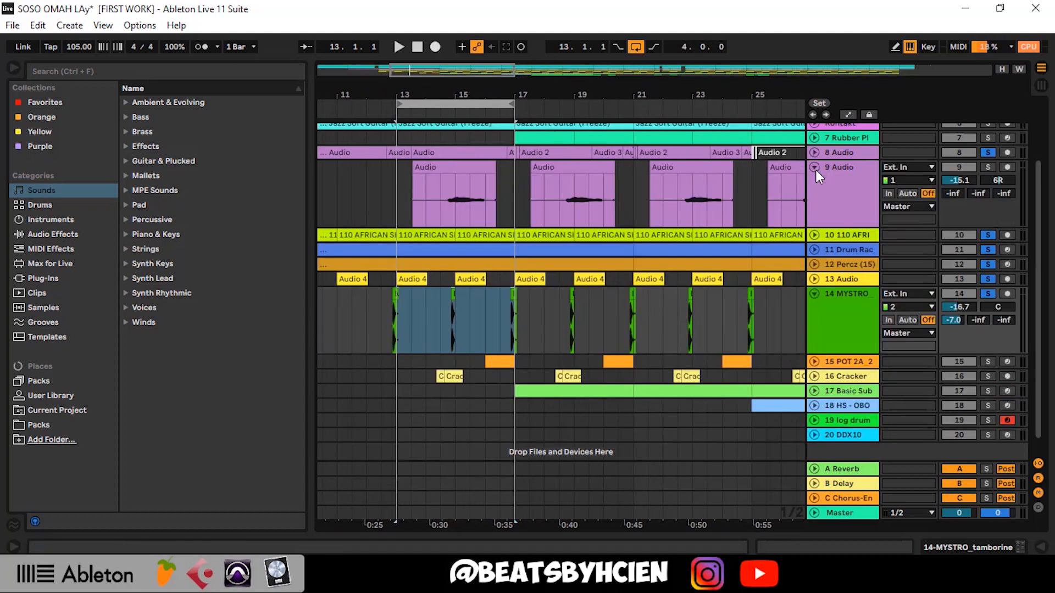
{"action": "left_click", "coordinate": [989, 168]}
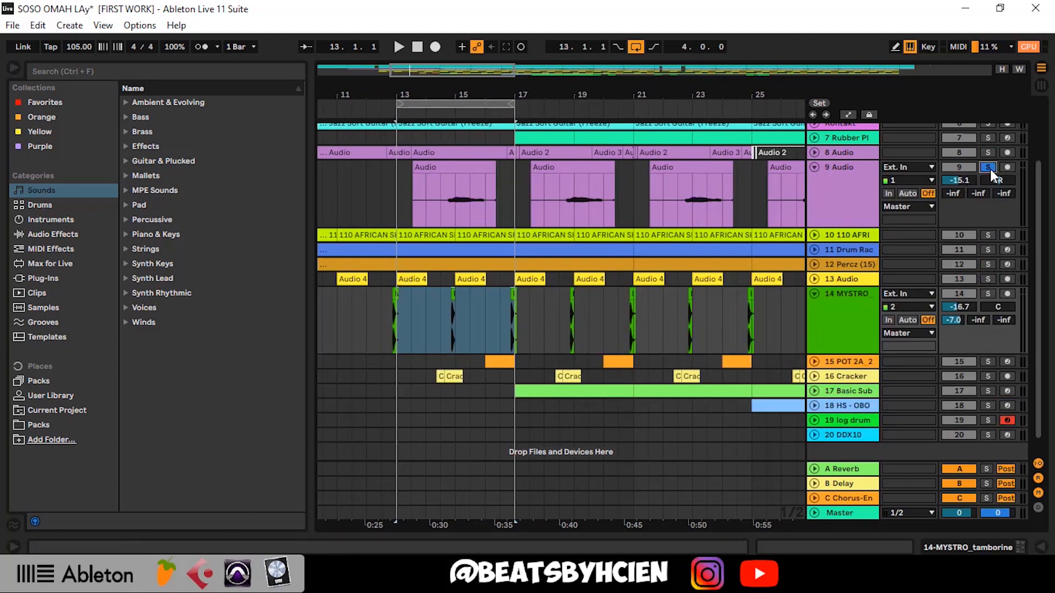
Step: Select the first 9 Audio clip in the loop, examine the track's device chain through EQ Eight, and hide the device view
{"action": "left_click", "coordinate": [464, 172]}
{"action": "left_click", "coordinate": [826, 189]}
{"action": "double_click", "coordinate": [827, 189]}
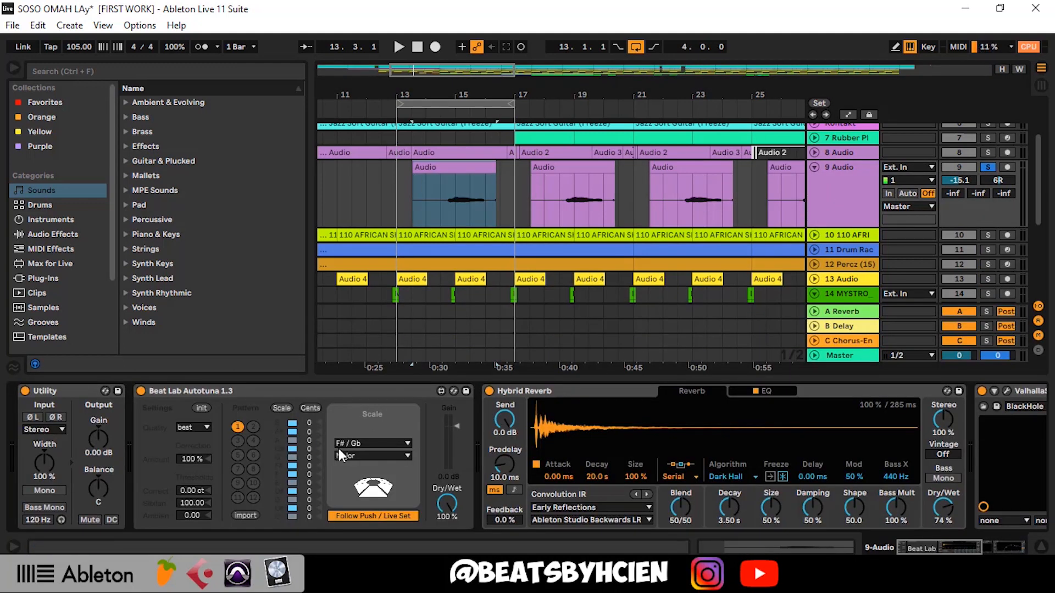
{"action": "left_click", "coordinate": [965, 552]}
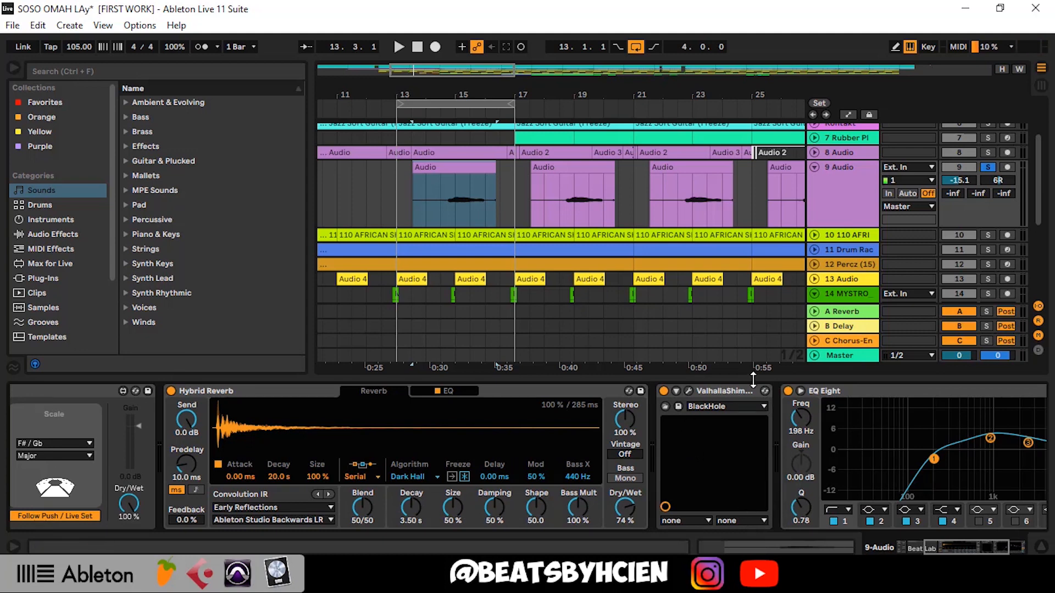
{"action": "left_click_drag", "start_coordinate": [753, 379], "coordinate": [753, 535]}
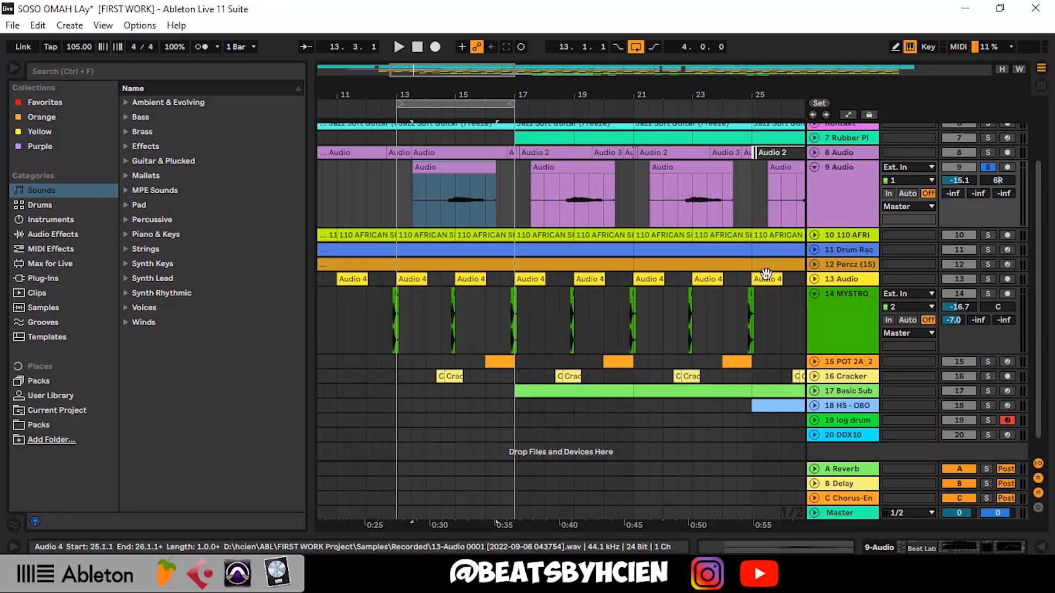
Step: Delete the silent first bar of the 9 Audio clip, from 13.3.1 to 14.3.1, and audition the track
{"action": "scroll", "coordinate": [827, 193], "scroll_direction": "up", "scroll_amount": 1}
{"action": "scroll", "coordinate": [827, 193], "scroll_direction": "up", "scroll_amount": 1}
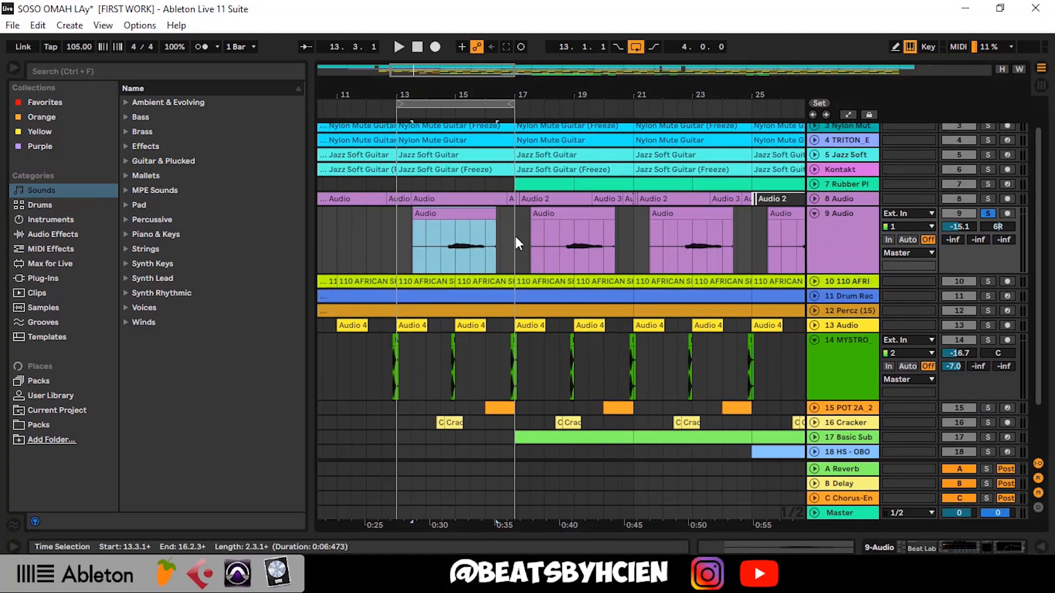
{"action": "left_click", "coordinate": [442, 251]}
{"action": "left_click_drag", "start_coordinate": [435, 230], "coordinate": [413, 231]}
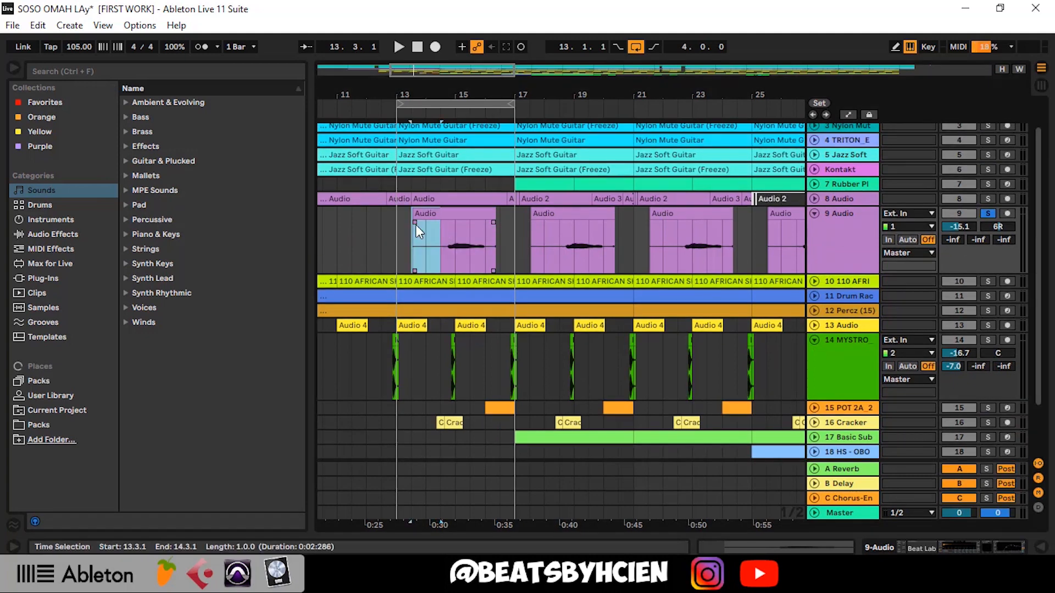
{"action": "key", "text": "Delete"}
{"action": "key", "text": "space"}
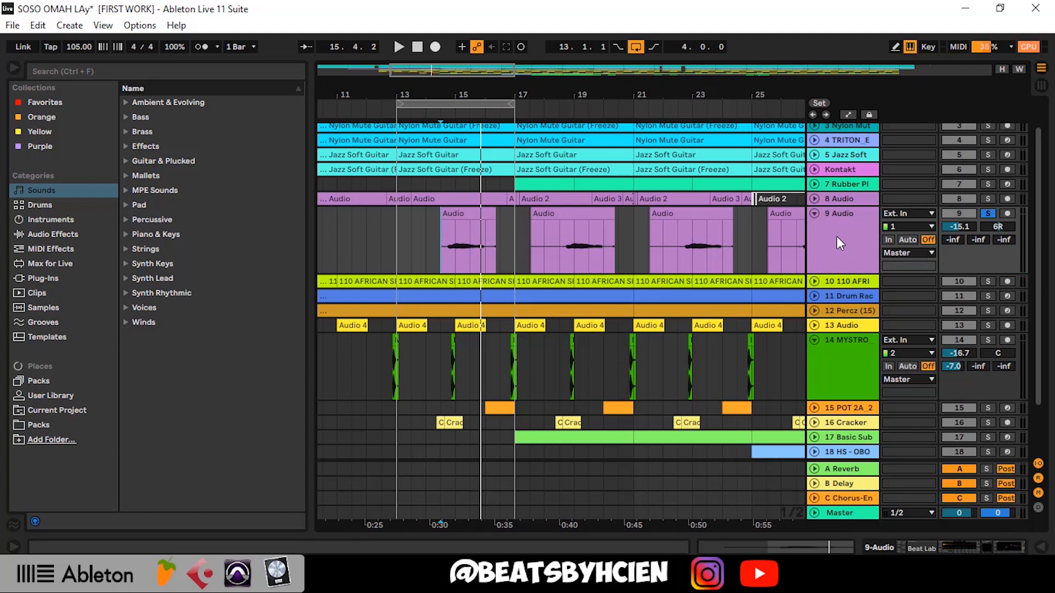
Step: Fold the 14 MYSTRO track, unfold and solo 16 Cracker along with 9 Audio, and place the insert marker at 14.2.1
{"action": "left_click", "coordinate": [814, 341]}
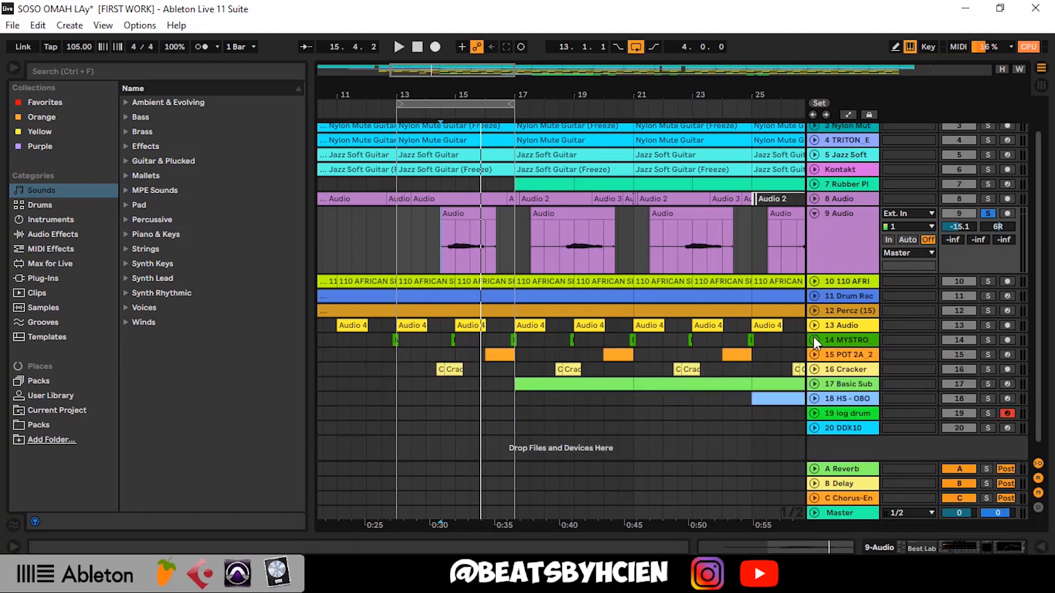
{"action": "left_click", "coordinate": [814, 369]}
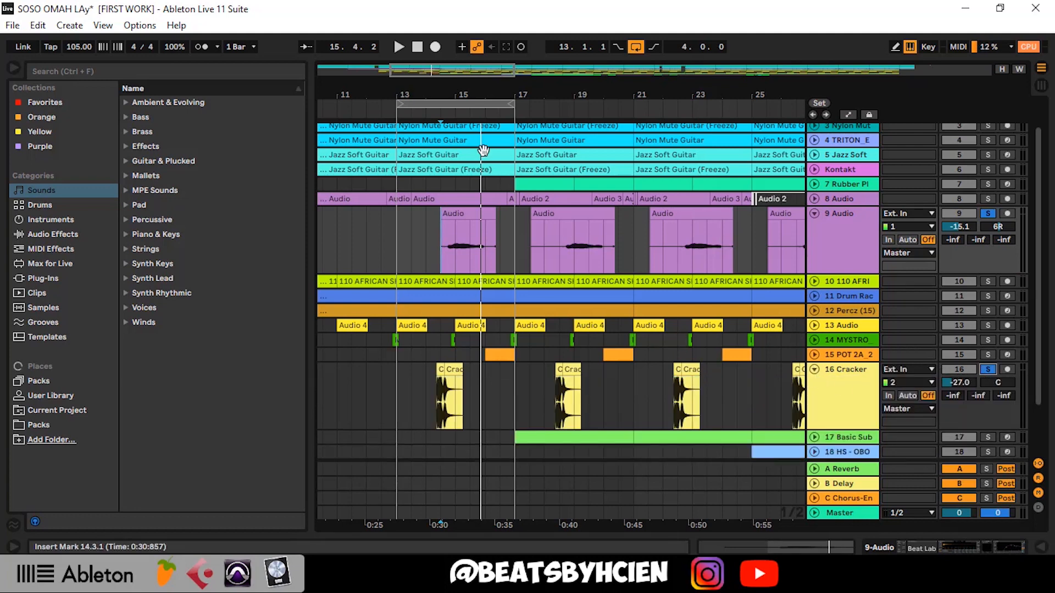
{"action": "left_click_drag", "start_coordinate": [452, 99], "coordinate": [450, 349]}
{"action": "left_click", "coordinate": [408, 426]}
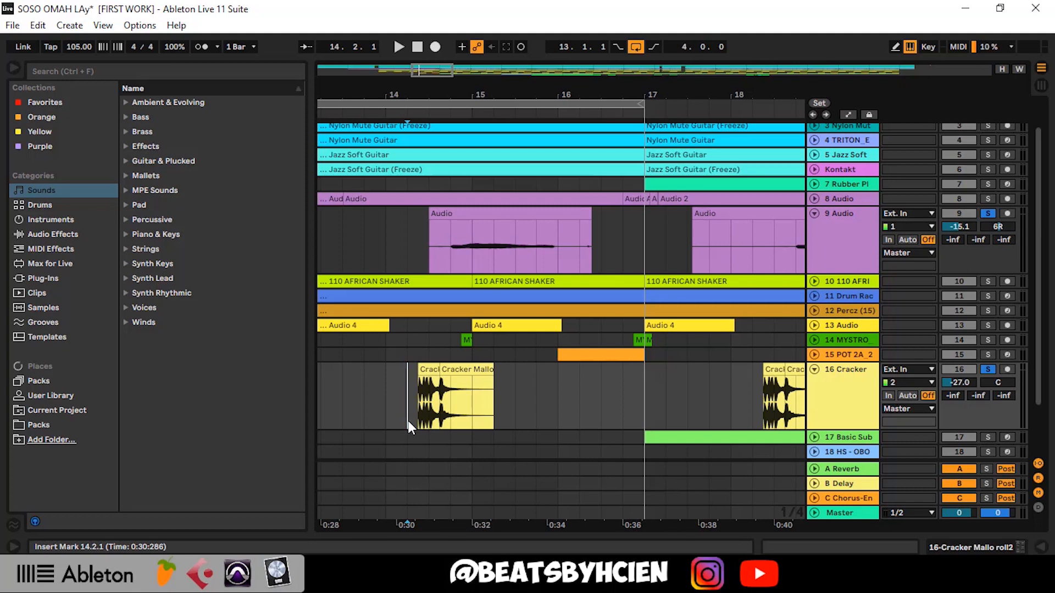
{"action": "left_click_drag", "start_coordinate": [409, 95], "coordinate": [409, 121]}
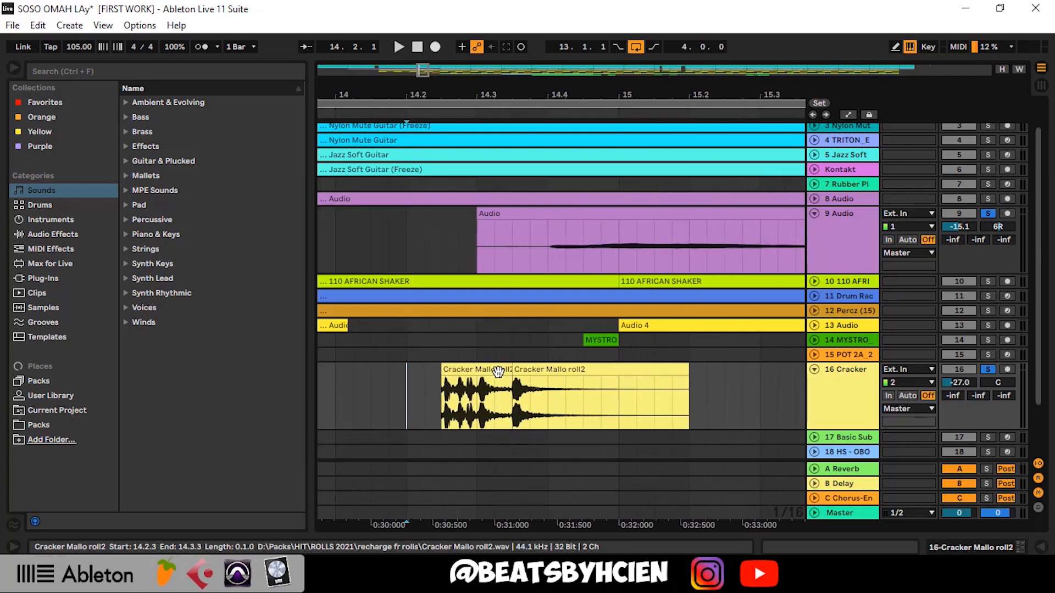
Step: Check the settings of both adjoining Cracker Mallo roll2 clips in bar 14, and hide the clip view
{"action": "double_click", "coordinate": [498, 371]}
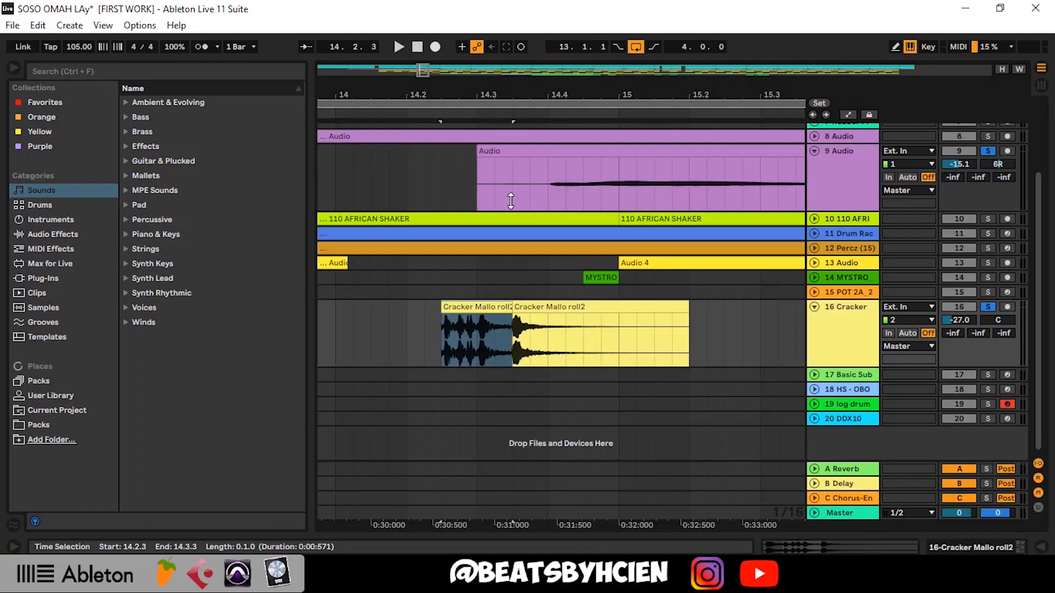
{"action": "double_click", "coordinate": [530, 305]}
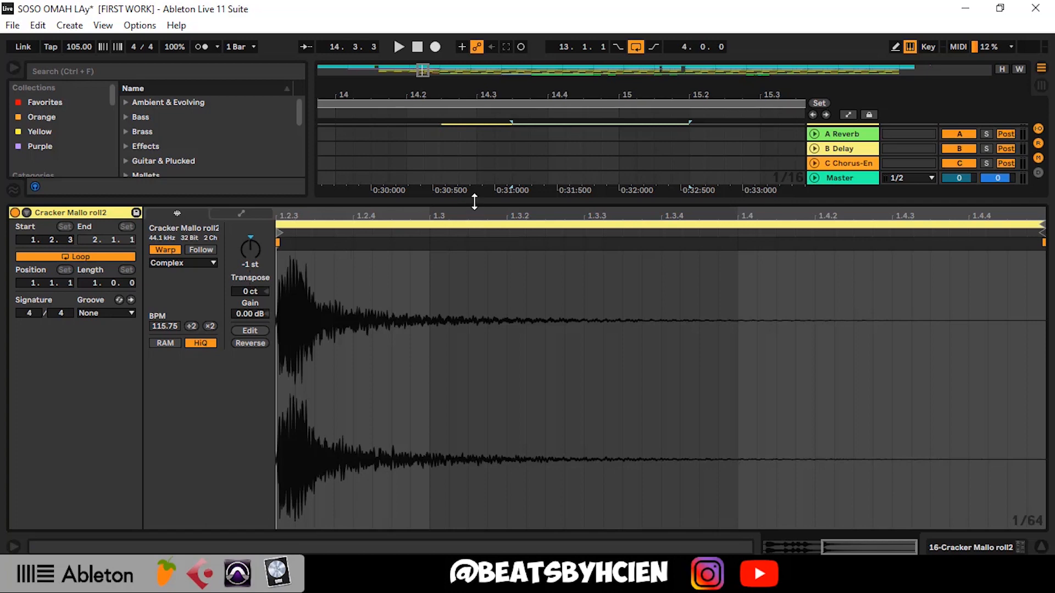
{"action": "left_click_drag", "start_coordinate": [474, 202], "coordinate": [500, 274]}
{"action": "left_click", "coordinate": [512, 325]}
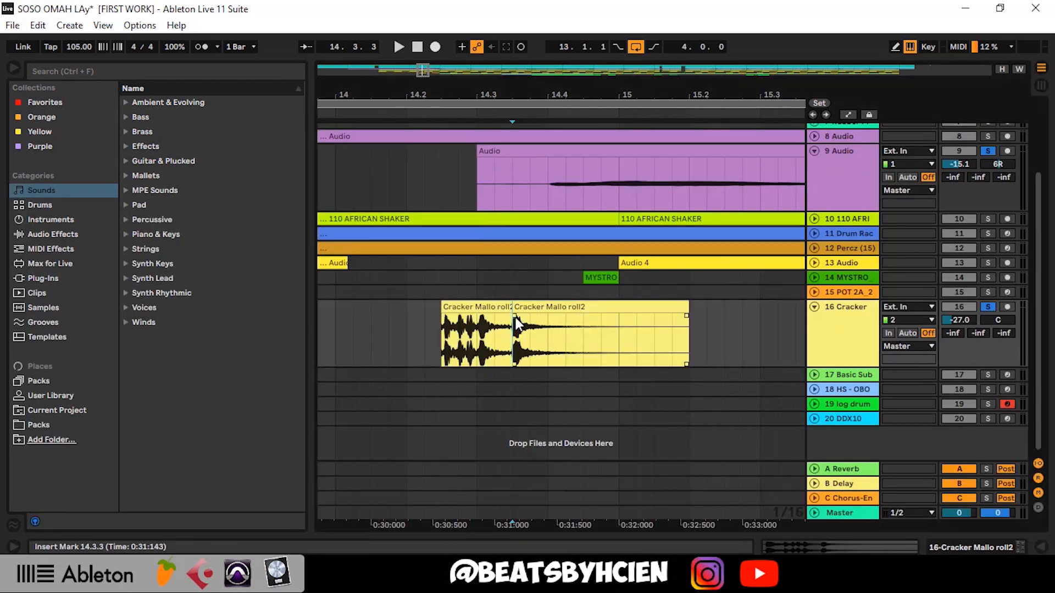
Step: Add a short fade-out to the end of the first Cracker Mallo roll2 clip and open the second clip's settings
{"action": "left_click_drag", "start_coordinate": [515, 323], "coordinate": [584, 312]}
{"action": "left_click_drag", "start_coordinate": [512, 317], "coordinate": [497, 318]}
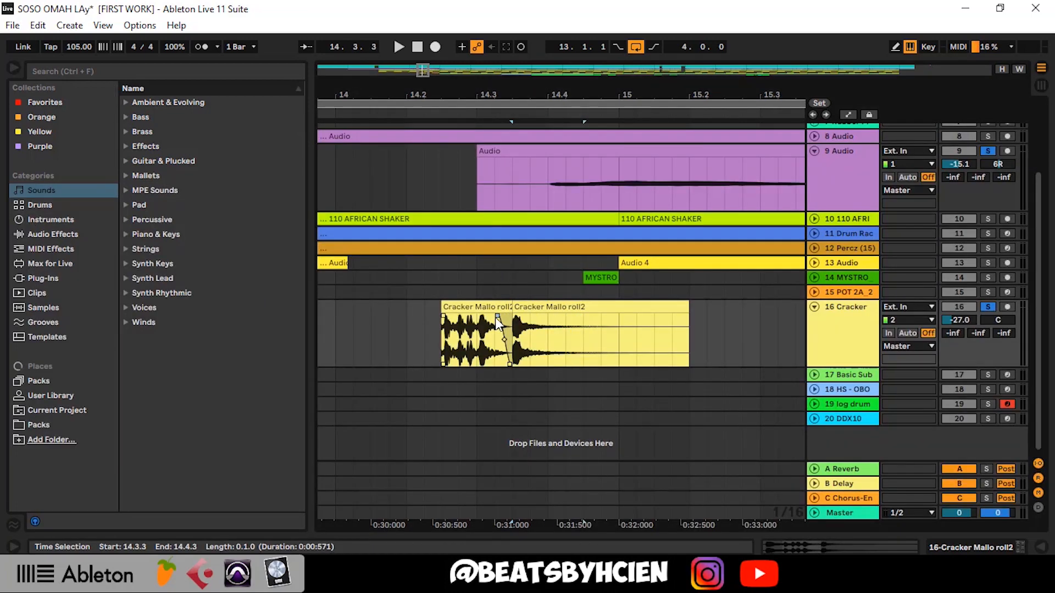
{"action": "double_click", "coordinate": [528, 306]}
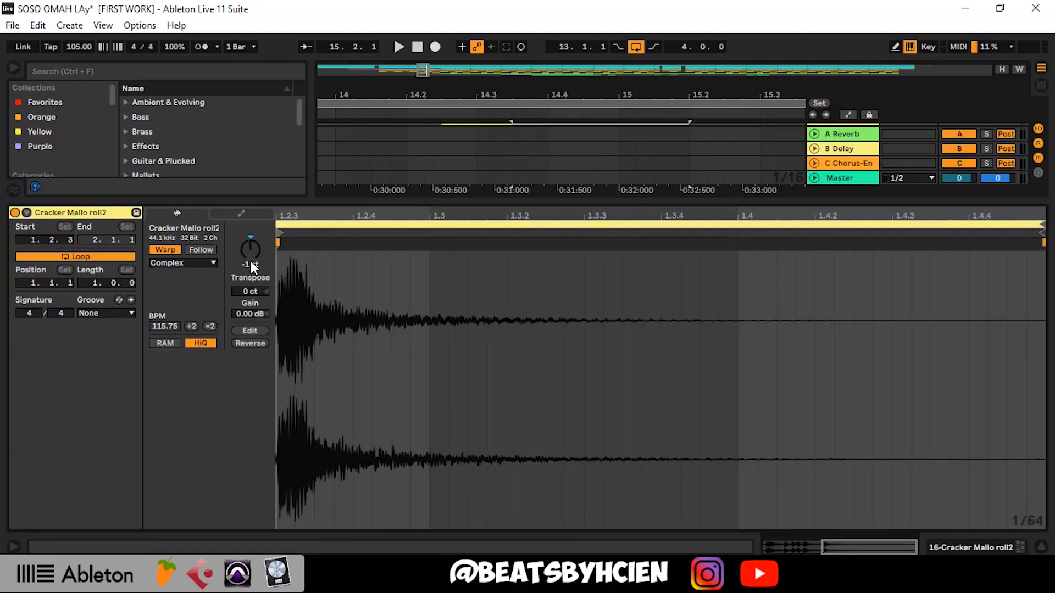
Step: Hide the clip view and audition the adjoining Cracker Mallo roll2 clips from 14.2.3
{"action": "left_click_drag", "start_coordinate": [494, 199], "coordinate": [493, 525]}
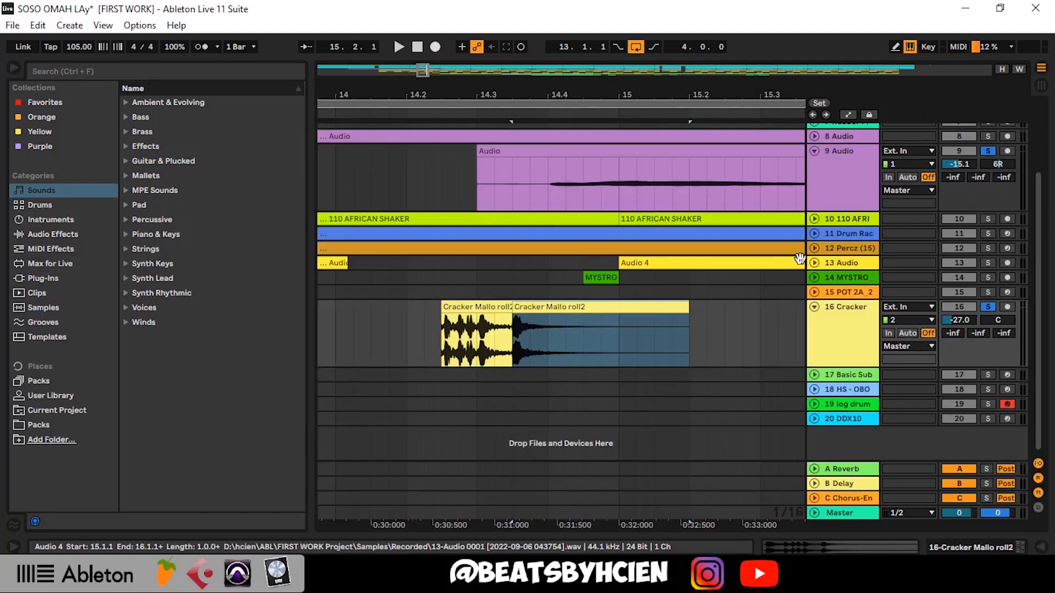
{"action": "left_click", "coordinate": [436, 341]}
{"action": "key", "text": "space"}
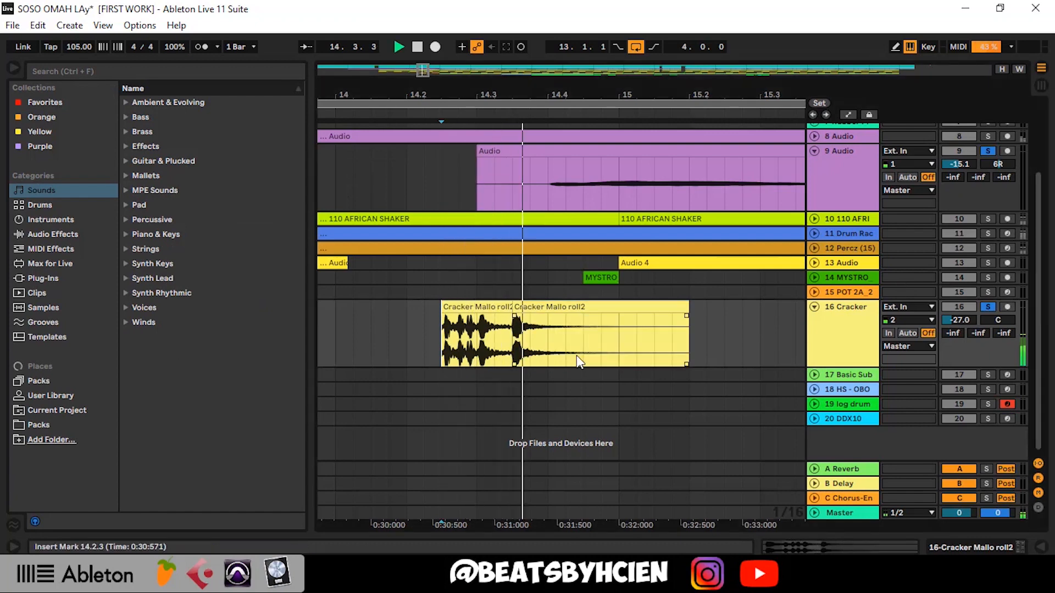
Step: Set the loop range from 14.3.1 to 17.1.1 and fold the 9 Audio and 16 Cracker tracks
{"action": "left_click_drag", "start_coordinate": [581, 97], "coordinate": [504, 103]}
{"action": "left_click", "coordinate": [813, 151]}
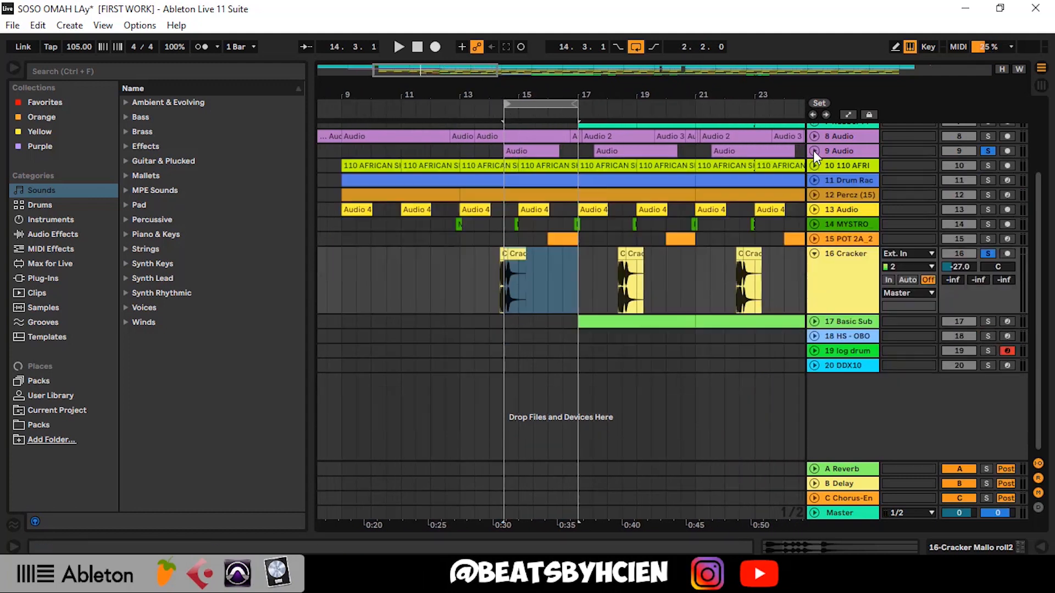
{"action": "left_click", "coordinate": [813, 254]}
Step: Unfold and solo the 15 POT 2A_2 track and audition it together with the other soloed tracks from 16.1.1
{"action": "left_click", "coordinate": [553, 377]}
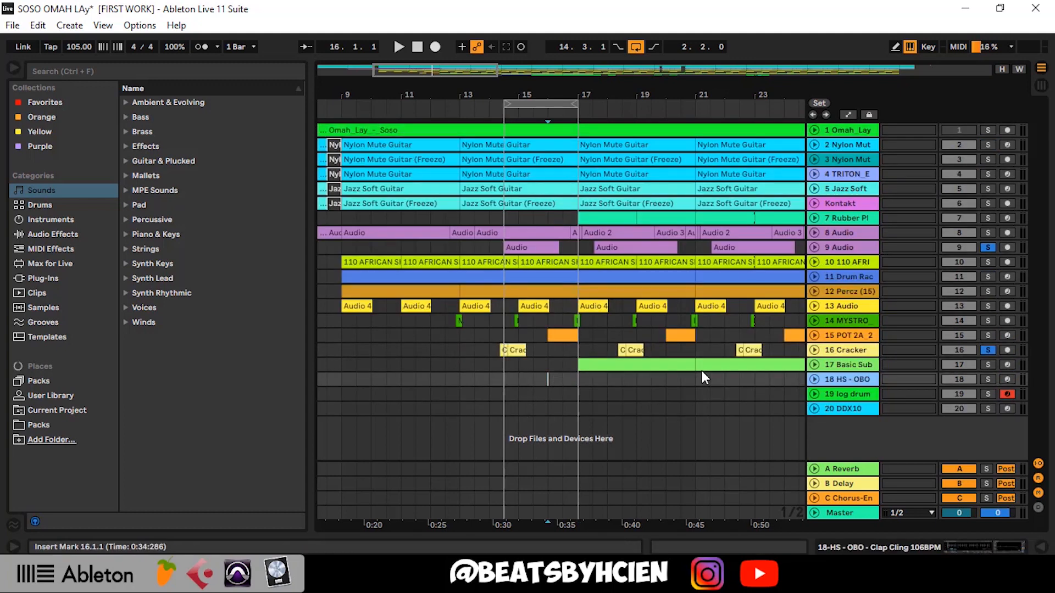
{"action": "left_click", "coordinate": [814, 335]}
{"action": "left_click", "coordinate": [552, 370]}
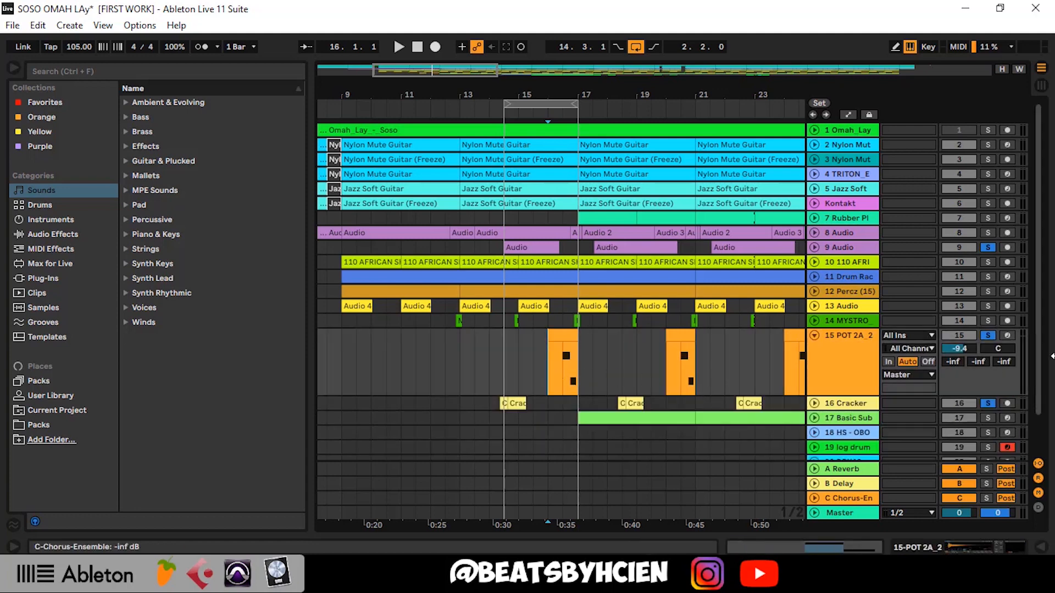
{"action": "key", "text": "space"}
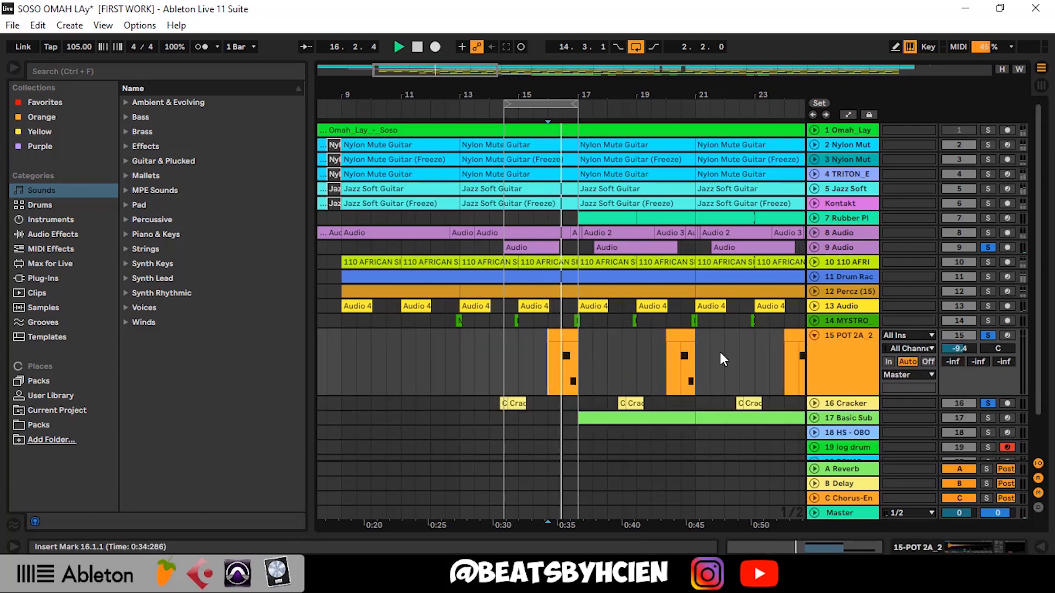
{"action": "key", "text": "space"}
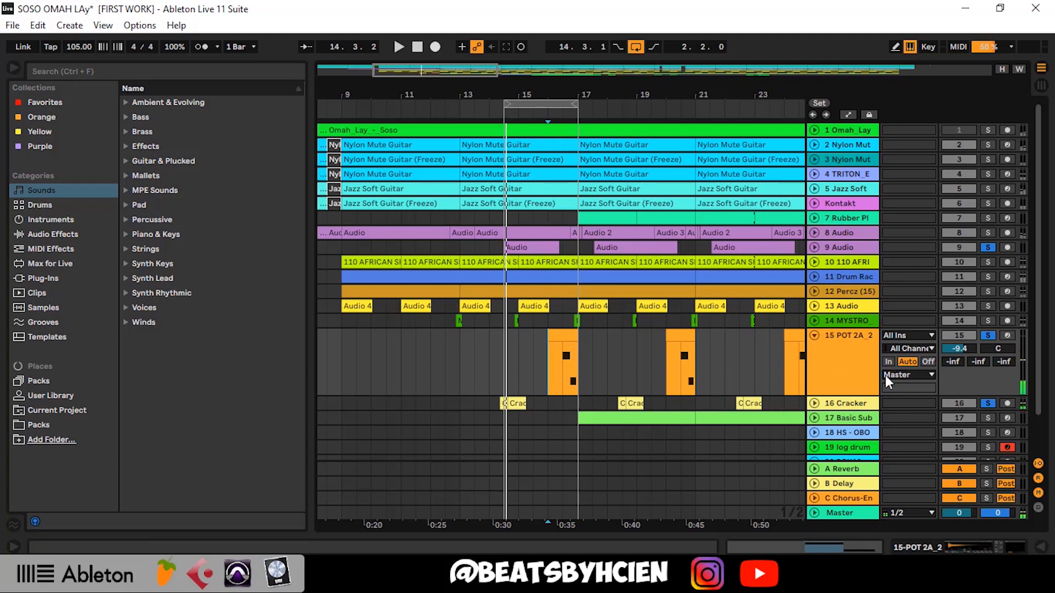
Step: Clear all track solos and audition the full arrangement from 14.3.1
{"action": "left_click", "coordinate": [992, 333]}
{"action": "left_click", "coordinate": [506, 364]}
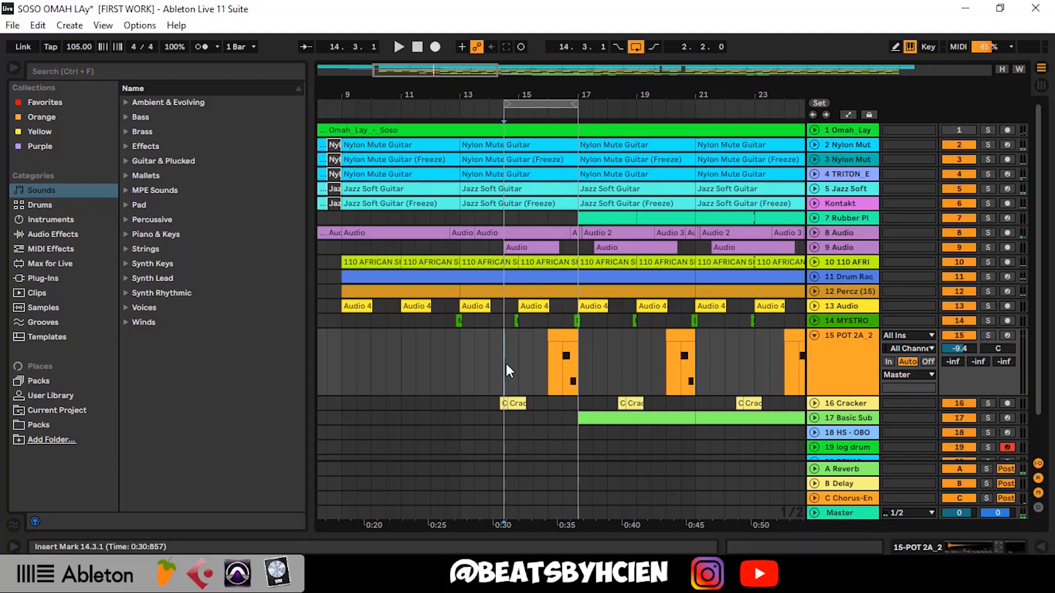
{"action": "key", "text": "space"}
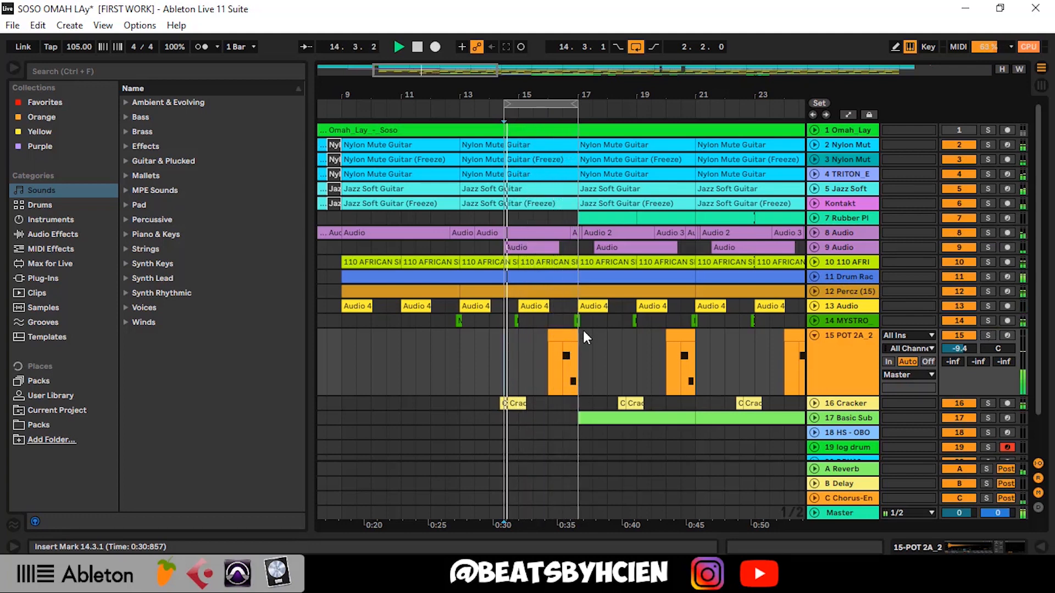
Step: Unfold and solo the Kontakt track and check its RC-20 Retro Color plug-in settings
{"action": "left_click", "coordinate": [830, 209]}
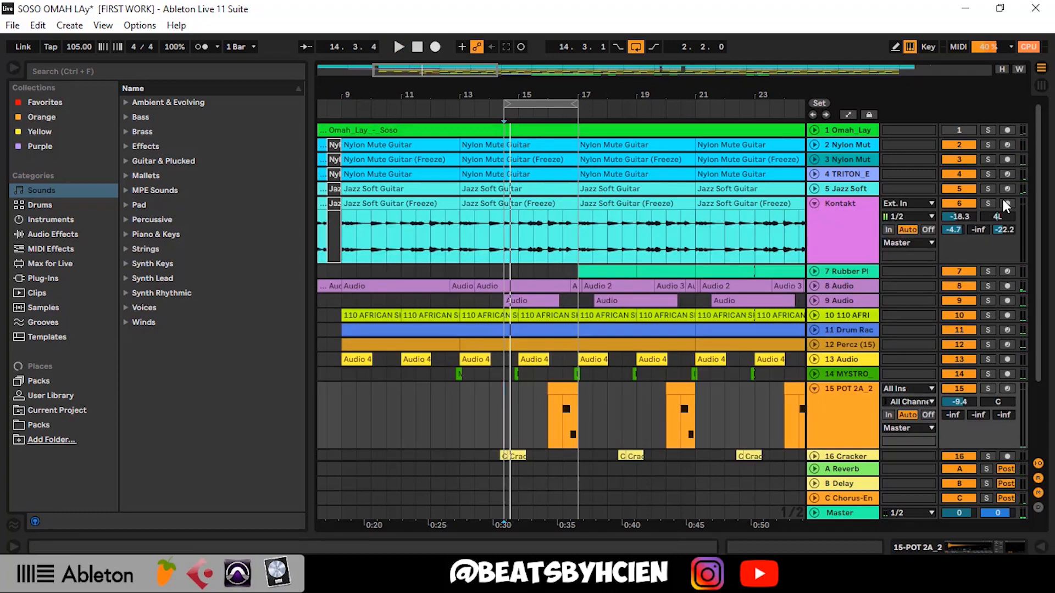
{"action": "left_click", "coordinate": [988, 203]}
{"action": "double_click", "coordinate": [849, 232]}
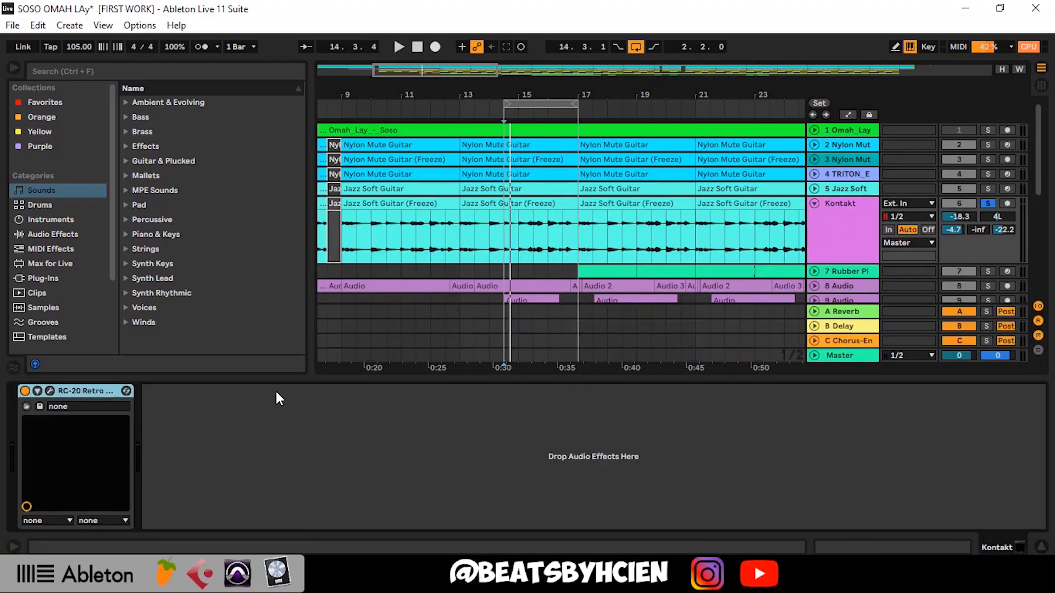
{"action": "left_click", "coordinate": [50, 389]}
{"action": "left_click_drag", "start_coordinate": [296, 77], "coordinate": [444, 31]}
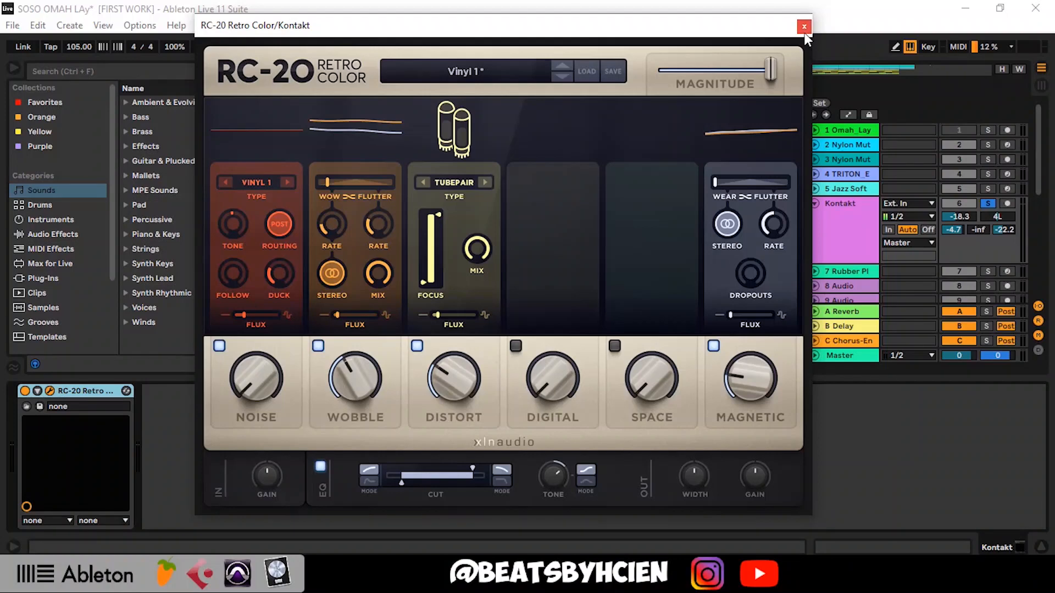
{"action": "left_click", "coordinate": [803, 29]}
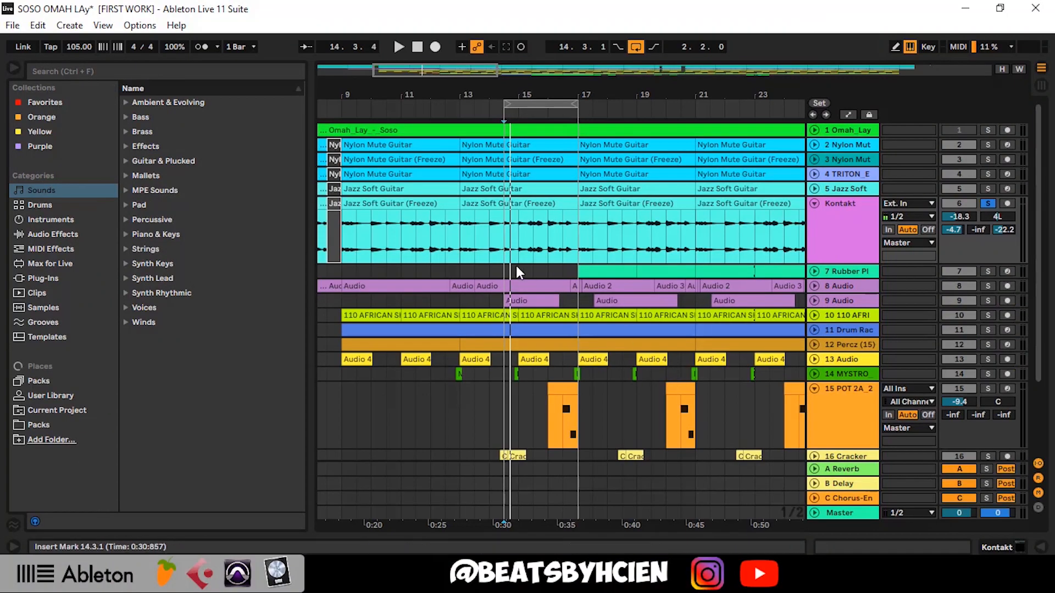
Step: Audition the soloed Kontakt track from 14.3.1 and fold the Kontakt and 15 POT 2A_2 tracks
{"action": "key", "text": "space"}
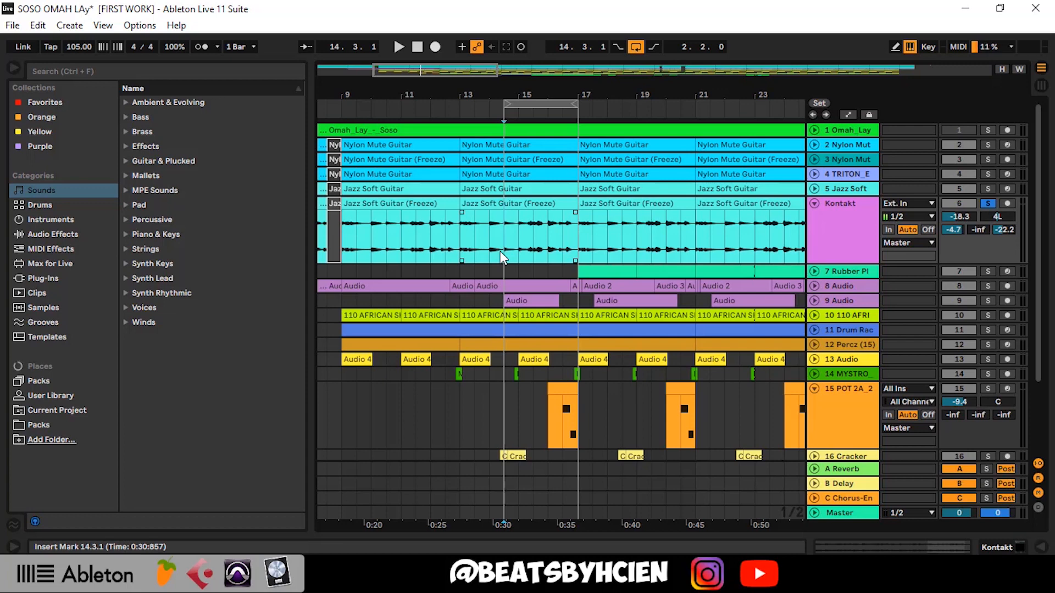
{"action": "key", "text": "space"}
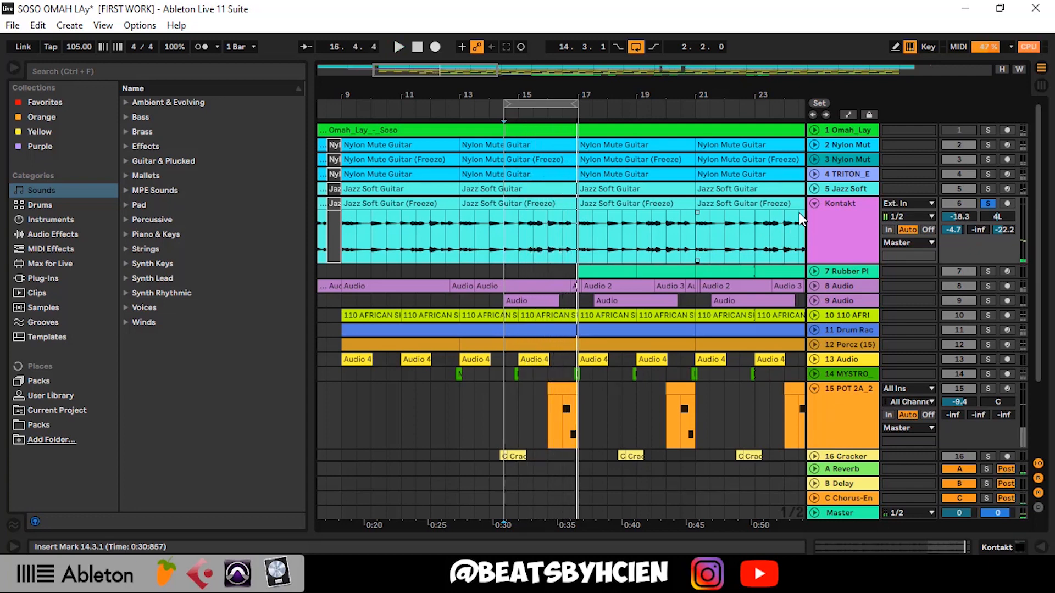
{"action": "left_click", "coordinate": [814, 202]}
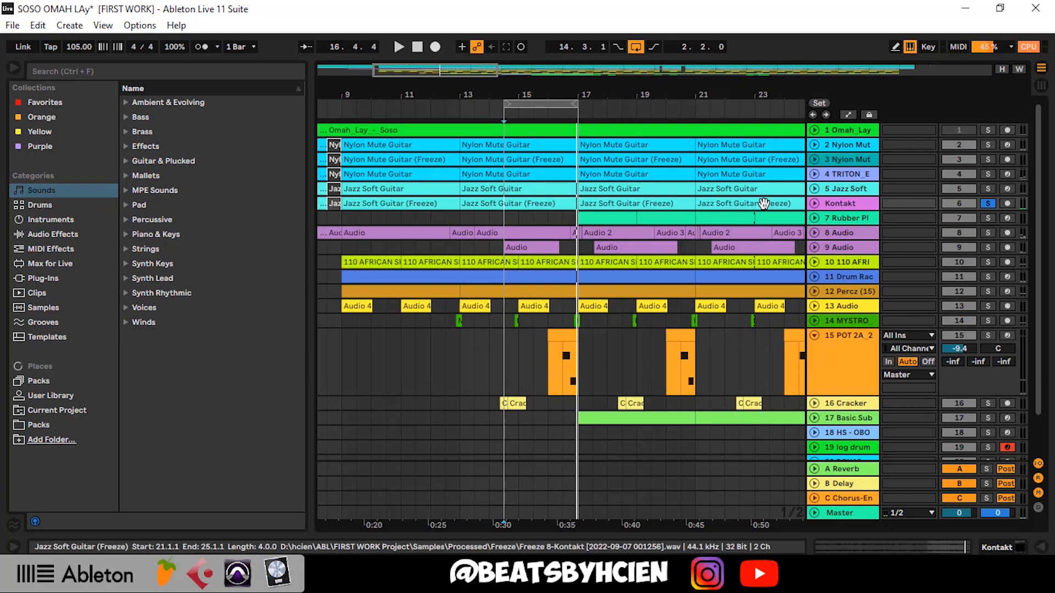
{"action": "left_click", "coordinate": [814, 335]}
Step: Move the loop range to start at 17.1.1 and extend it to four bars
{"action": "key", "text": "minus"}
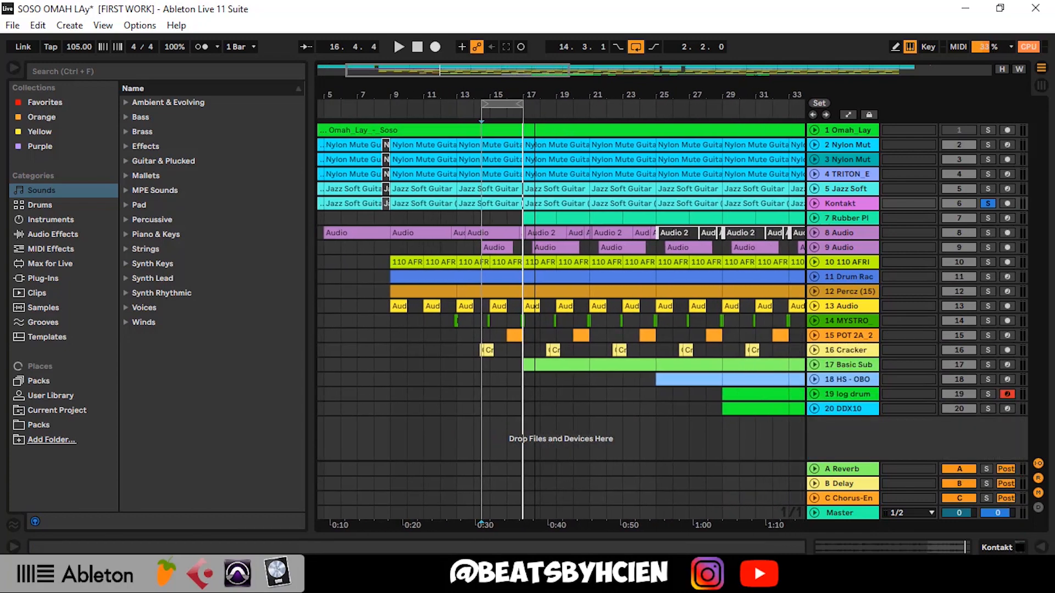
{"action": "left_click_drag", "start_coordinate": [389, 97], "coordinate": [423, 114]}
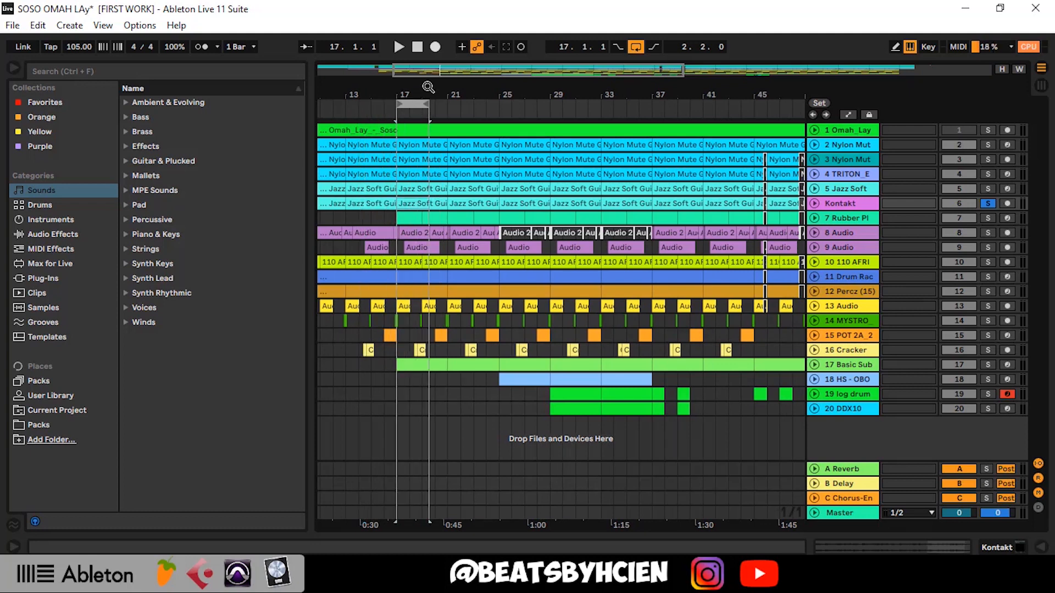
{"action": "left_click_drag", "start_coordinate": [429, 101], "coordinate": [448, 103]}
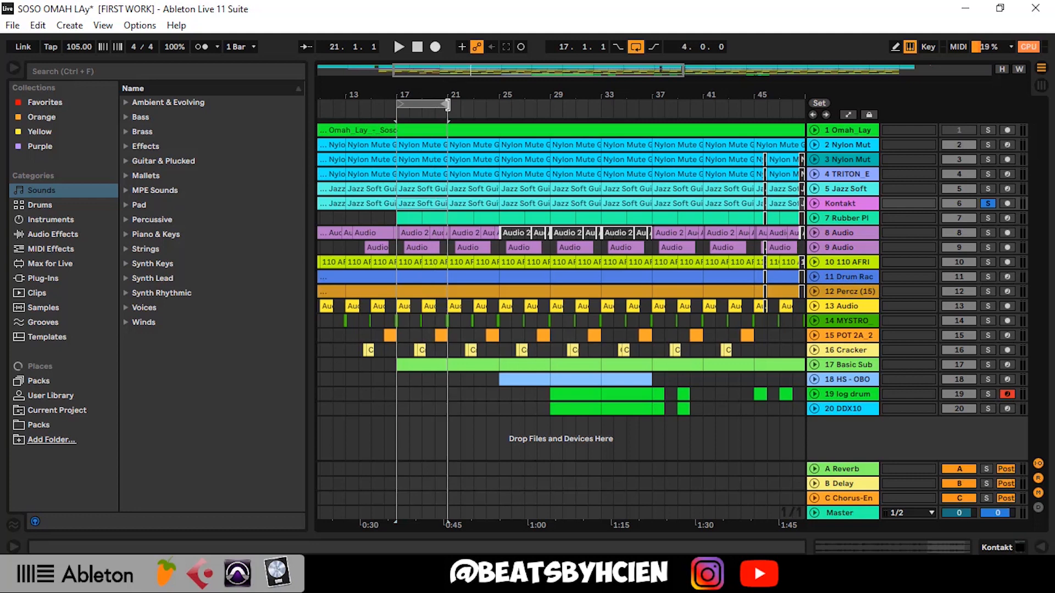
Step: Unfold the 7 Rubber Pluck track, widen the track name column, and audition the track soloed from 17.1.1
{"action": "left_click", "coordinate": [814, 218]}
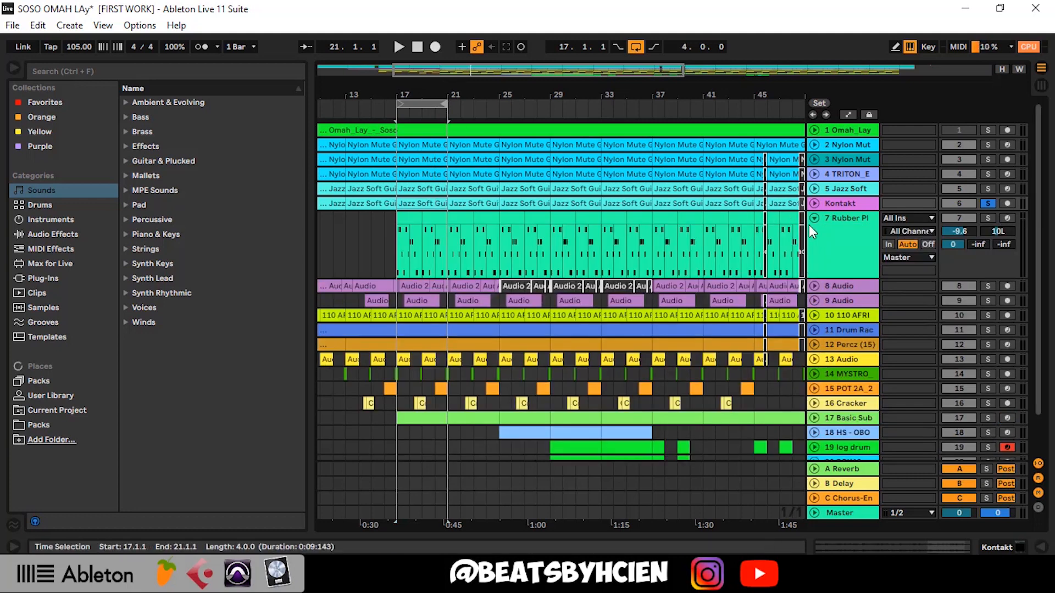
{"action": "left_click", "coordinate": [808, 239]}
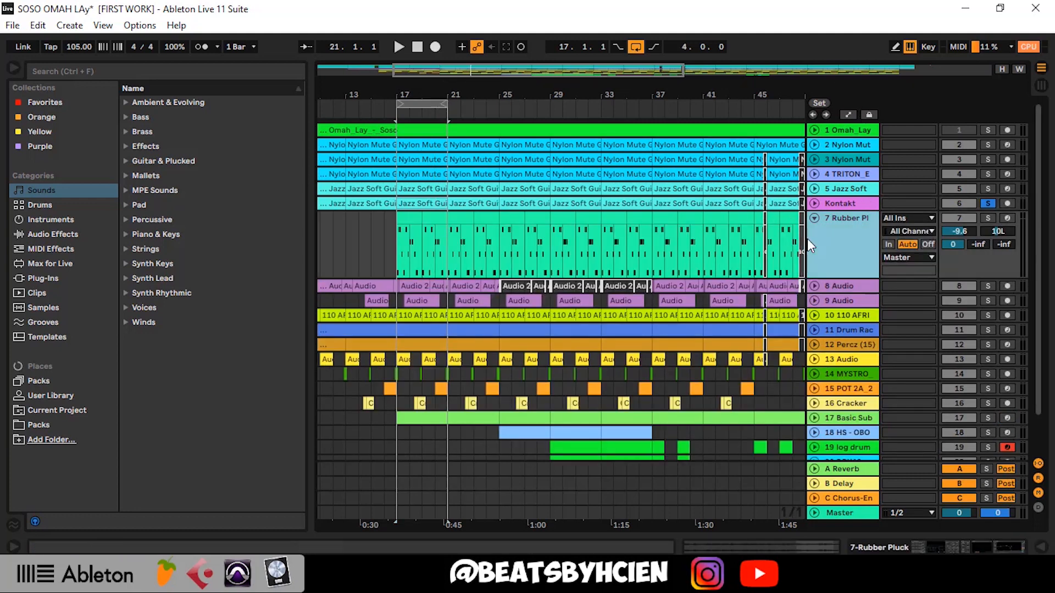
{"action": "mouse_move", "coordinate": [806, 239]}
{"action": "left_mouse_down"}
{"action": "mouse_move", "coordinate": [744, 240]}
{"action": "mouse_move", "coordinate": [789, 240]}
{"action": "left_mouse_up"}
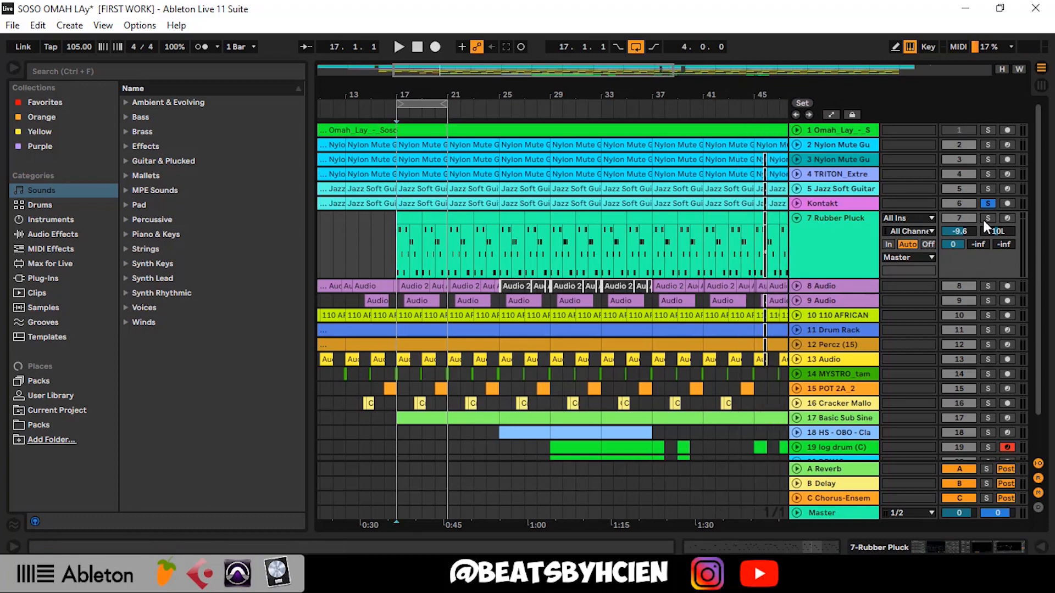
{"action": "key", "text": "space"}
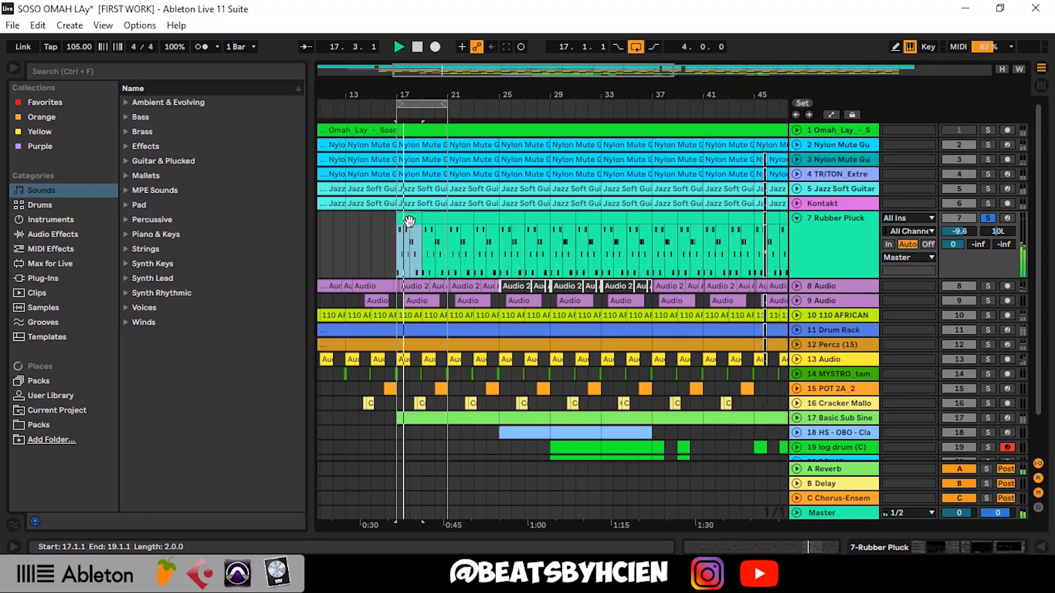
Step: Examine the MIDI notes of the first Rubber Pluck clip at bar 17 and hide the clip view
{"action": "double_click", "coordinate": [406, 247]}
{"action": "scroll", "coordinate": [641, 347], "scroll_direction": "up", "scroll_amount": 2}
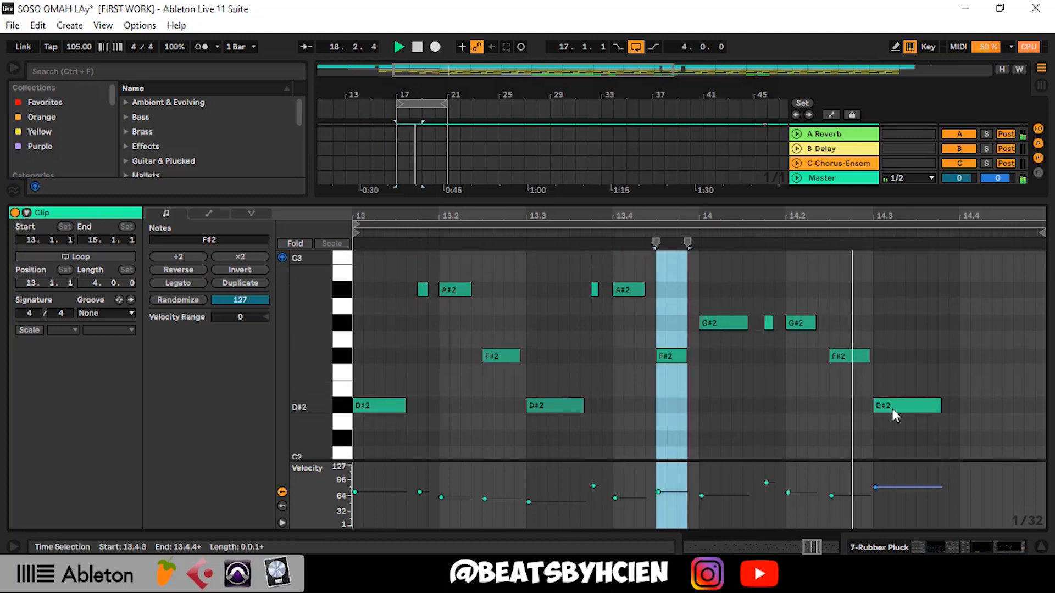
{"action": "key", "text": "ctrl+alt+l"}
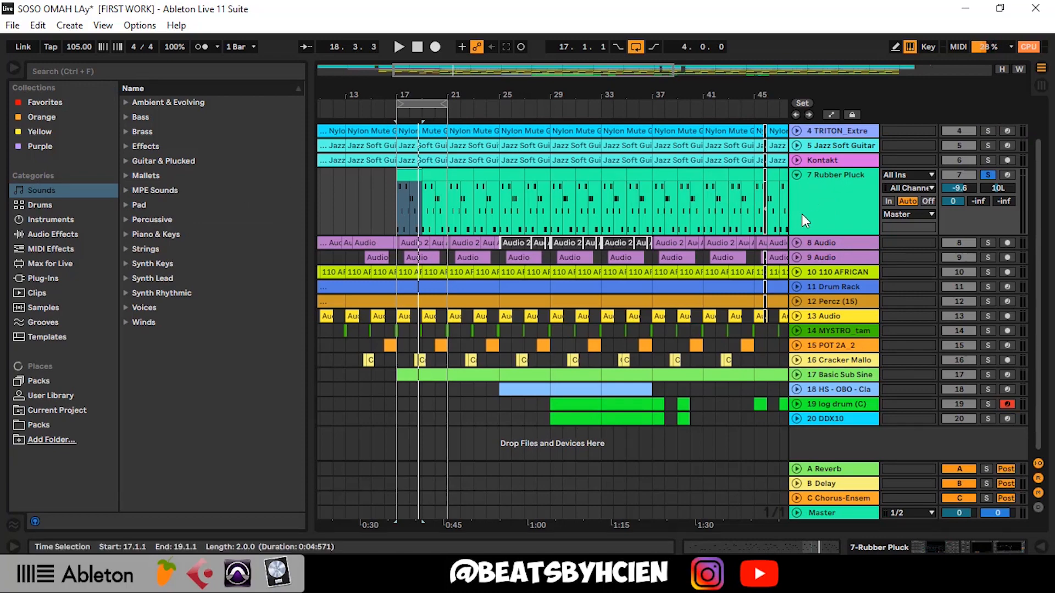
Step: Inspect the device chain of 7 Rubber Pluck and switch its EQ Eight off and on to compare the sound
{"action": "double_click", "coordinate": [841, 199]}
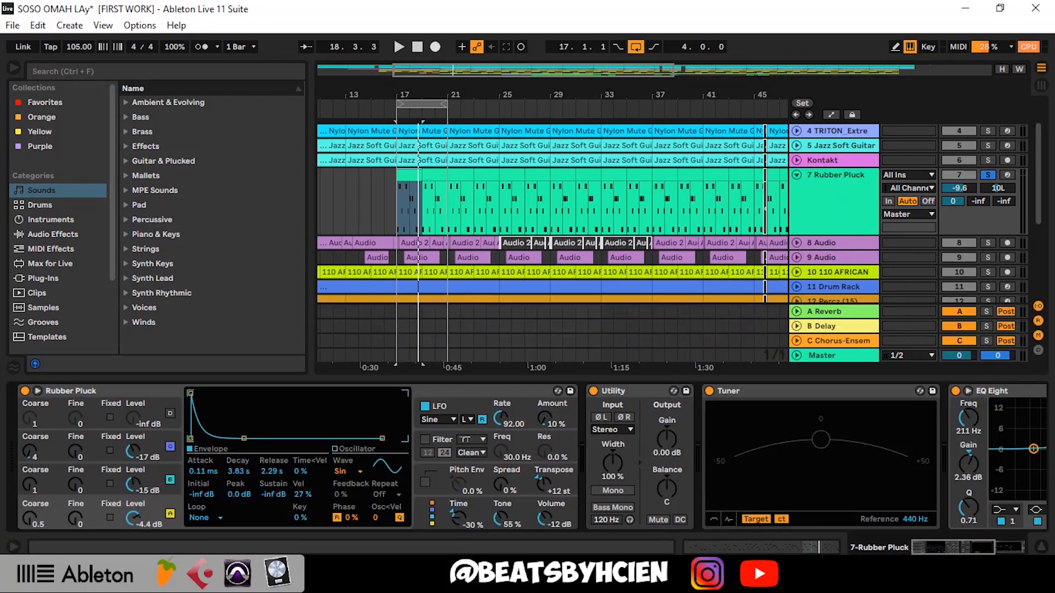
{"action": "left_click", "coordinate": [1014, 543]}
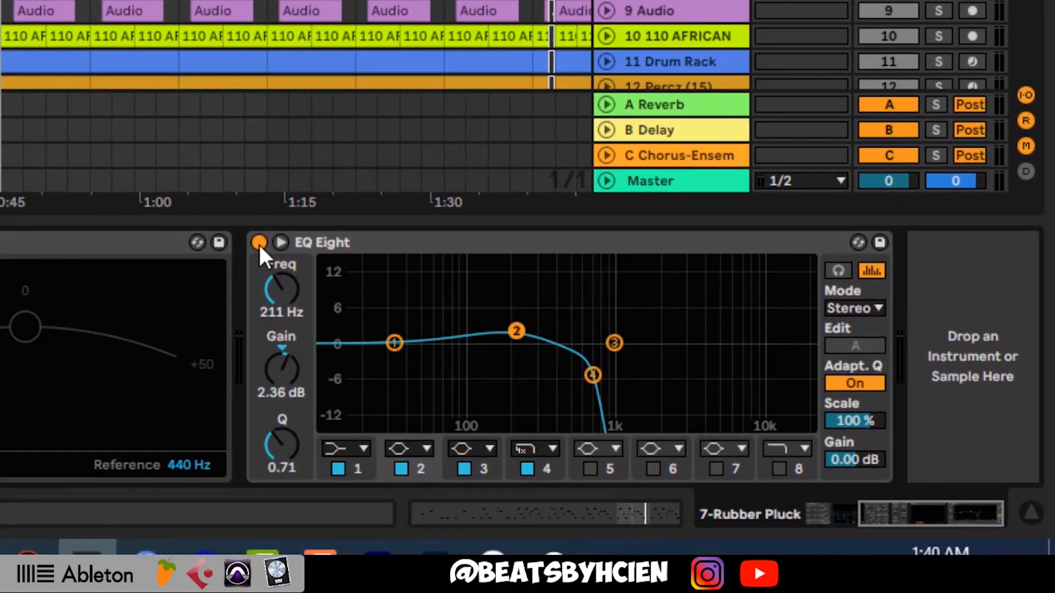
{"action": "left_click", "coordinate": [258, 243]}
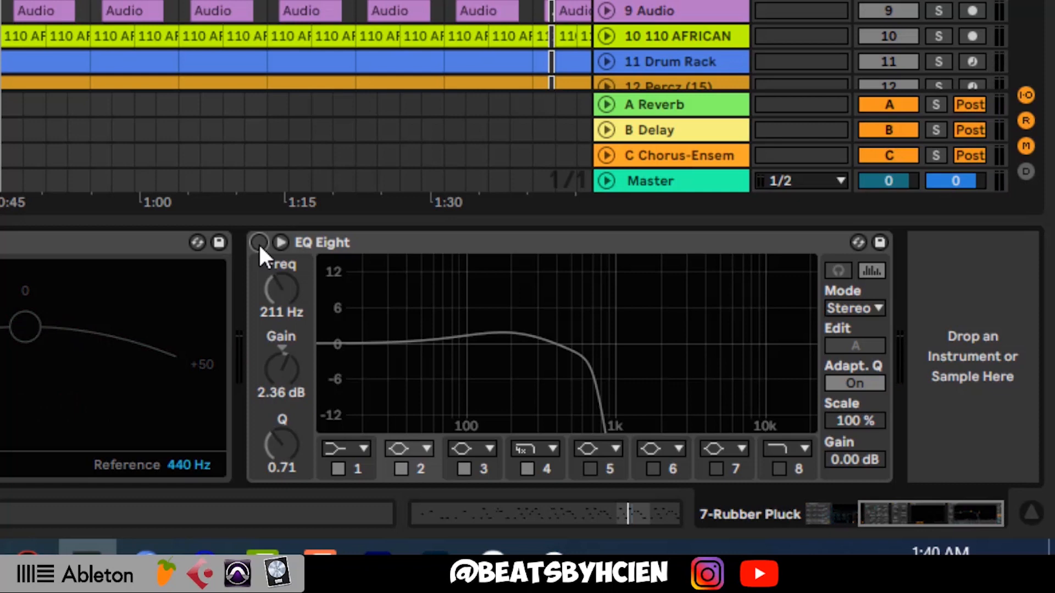
{"action": "left_click", "coordinate": [258, 243]}
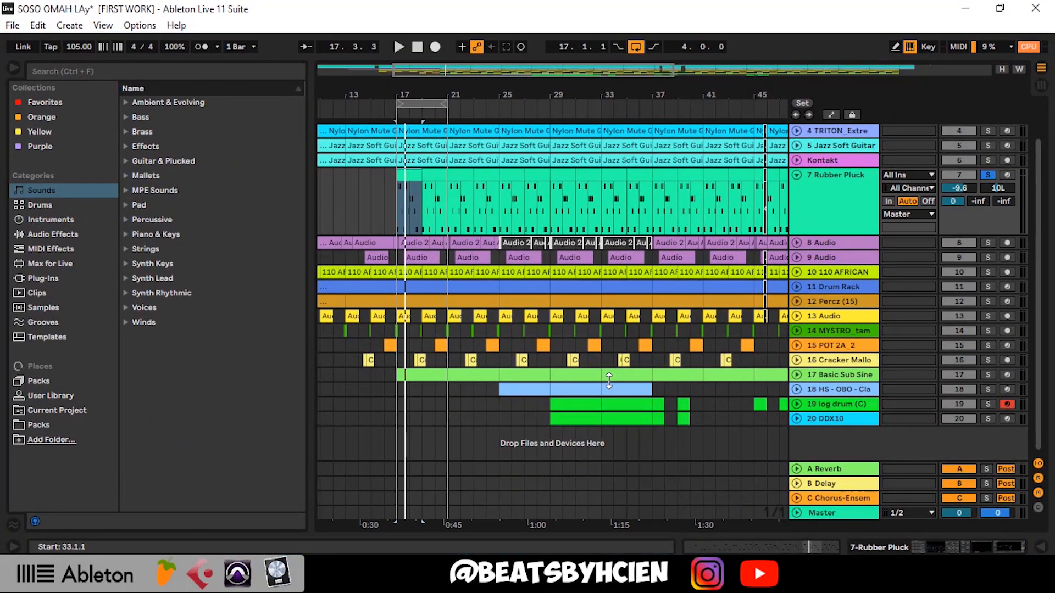
Step: Audition the soloed 7 Rubber Pluck track with the EQ Eight active, and fold the track
{"action": "key", "text": "space"}
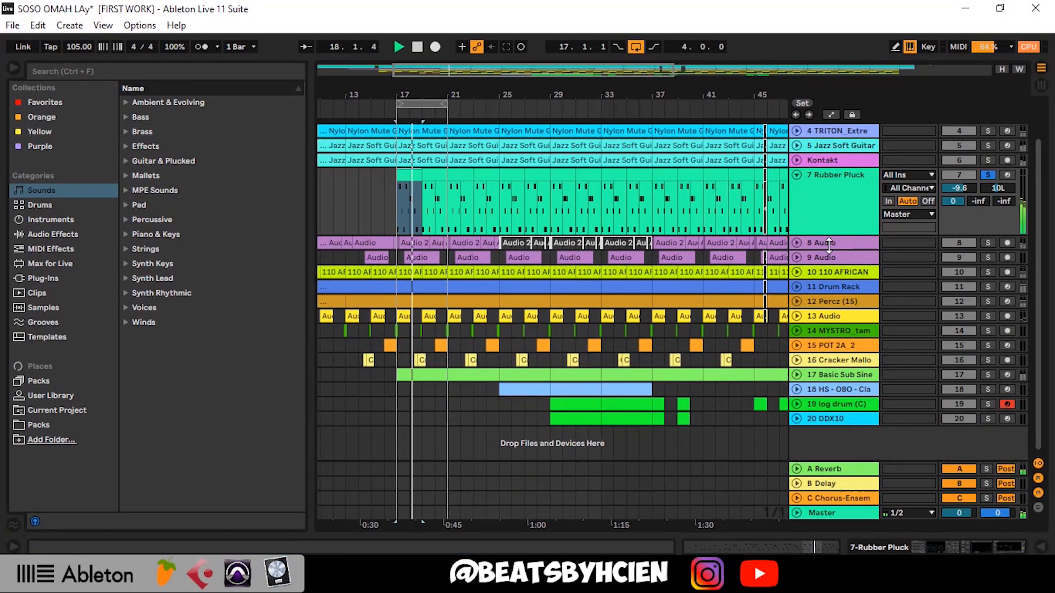
{"action": "key", "text": "space"}
{"action": "left_click", "coordinate": [798, 175]}
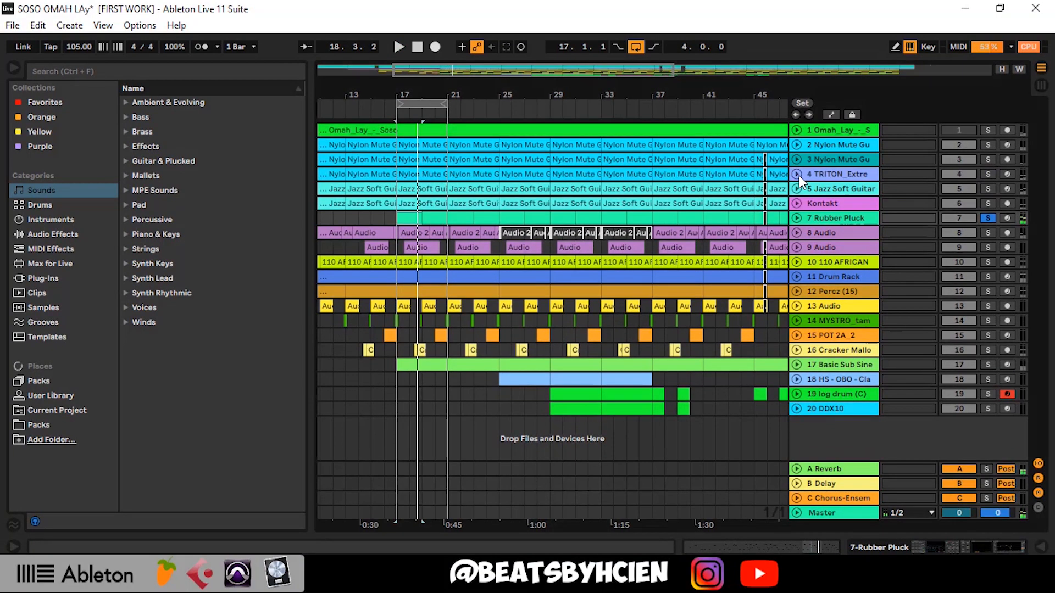
Step: Solo tracks 2 Nylon Mute Guitar through 9 Audio and audition them together from 17.1.1
{"action": "left_click", "coordinate": [829, 147]}
{"action": "left_click", "coordinate": [846, 220], "text": "shift"}
{"action": "left_click", "coordinate": [987, 205]}
{"action": "left_click", "coordinate": [845, 236]}
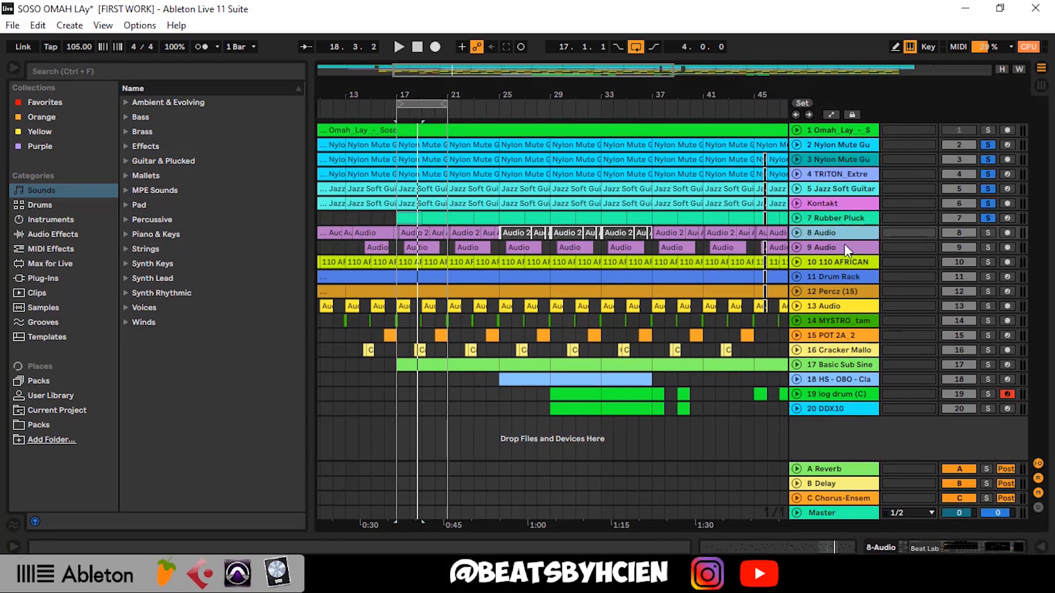
{"action": "left_click", "coordinate": [845, 248], "text": "shift"}
{"action": "left_click", "coordinate": [987, 247]}
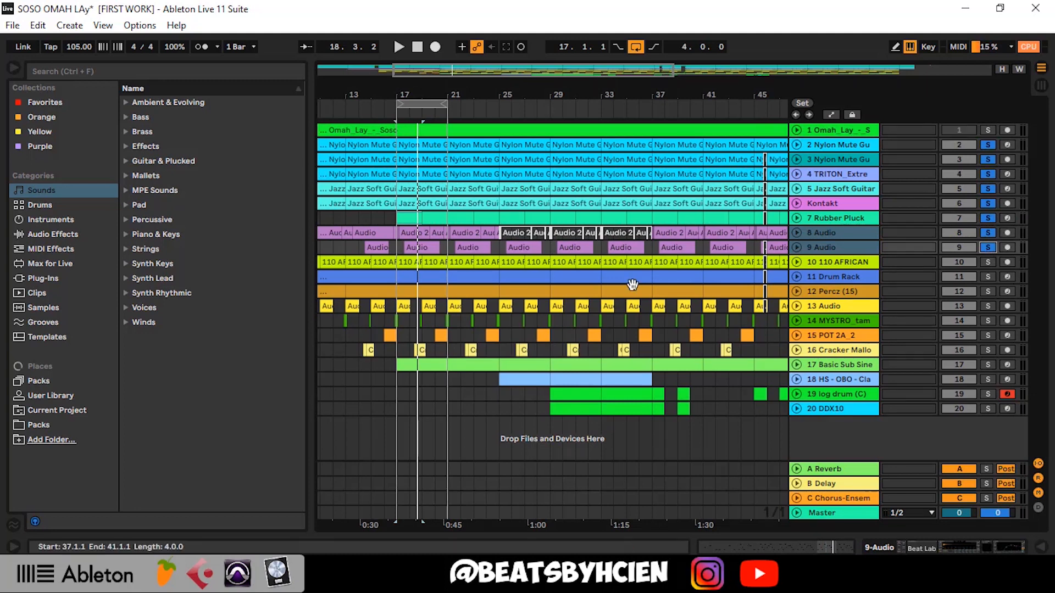
{"action": "left_click", "coordinate": [401, 414]}
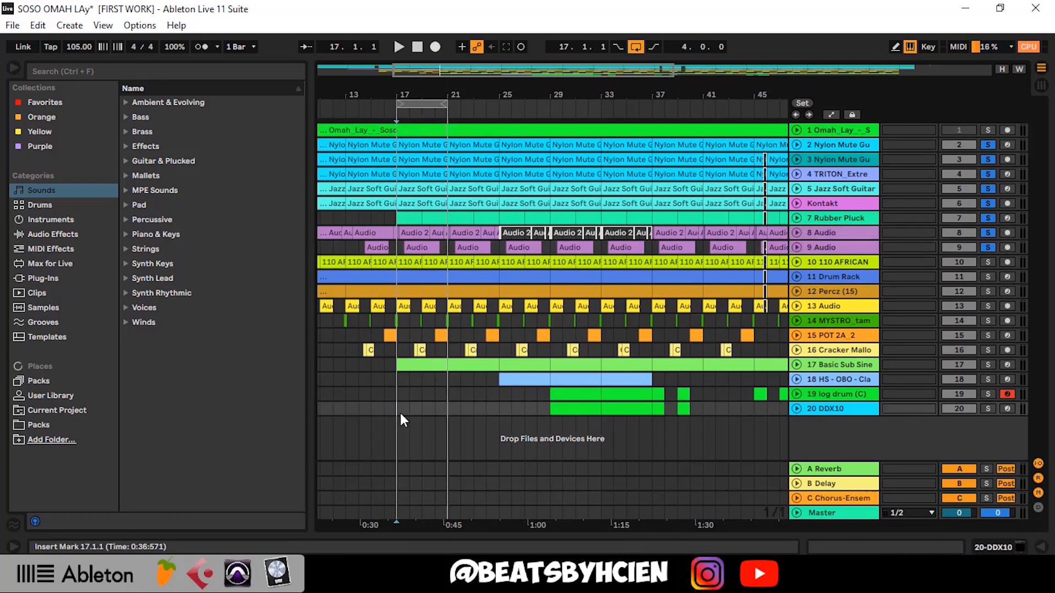
{"action": "key", "text": "space"}
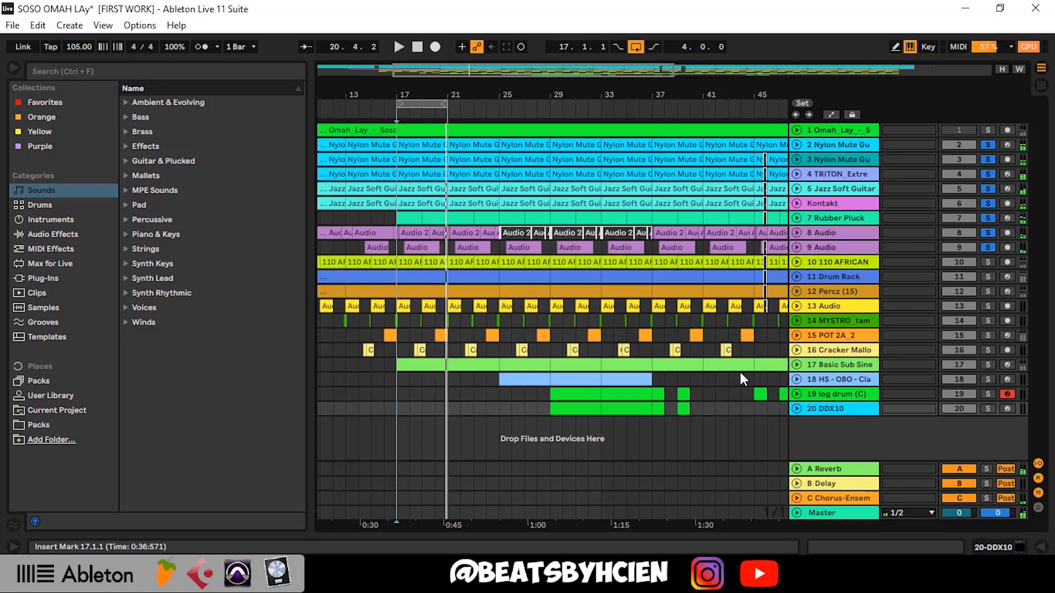
Step: Stop playback, unfold 17 Basic Sub Sine, examine the MIDI notes of its clip, and hide the clip view
{"action": "key", "text": "space"}
{"action": "left_click", "coordinate": [797, 363]}
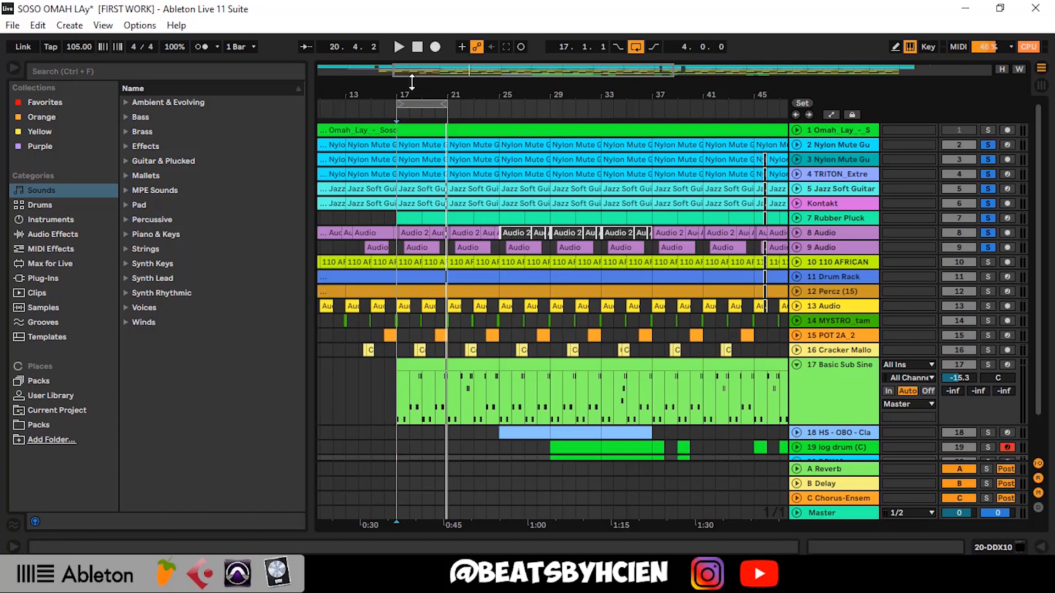
{"action": "left_click_drag", "start_coordinate": [408, 91], "coordinate": [409, 122]}
{"action": "left_click_drag", "start_coordinate": [490, 92], "coordinate": [490, 95]}
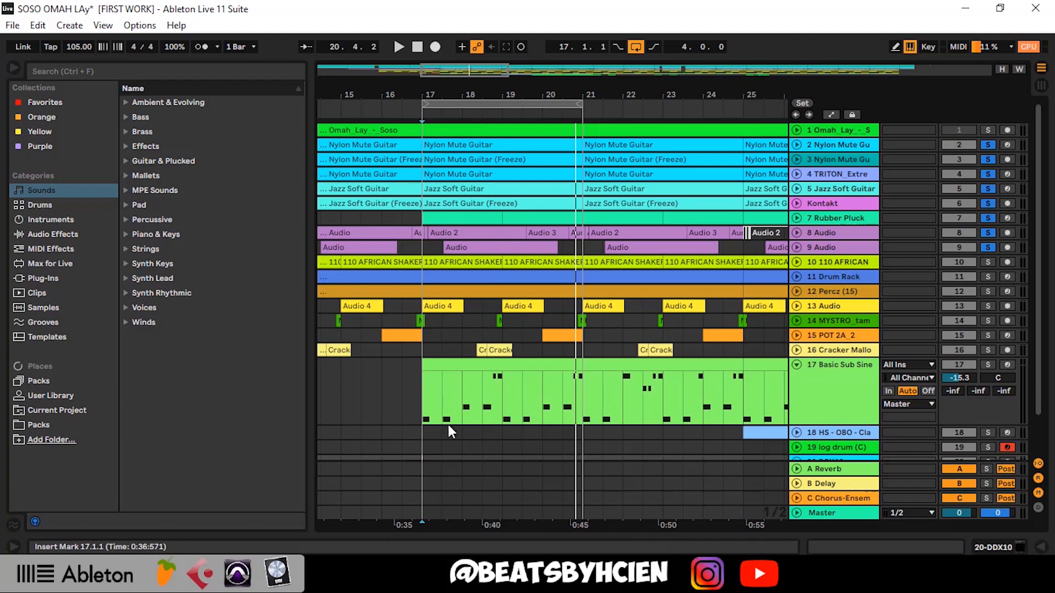
{"action": "left_click", "coordinate": [581, 384]}
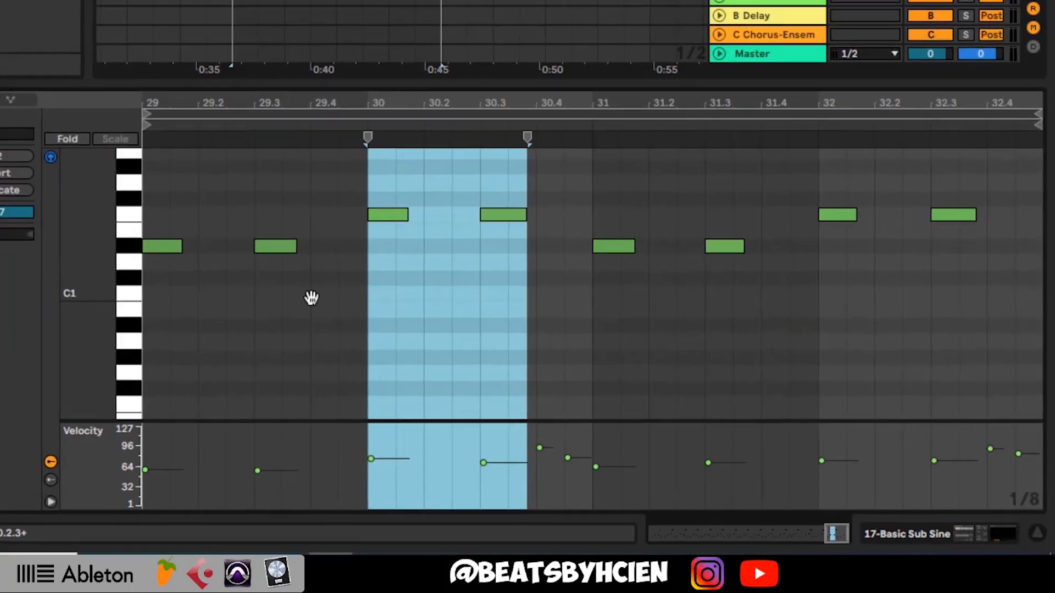
{"action": "left_click", "coordinate": [482, 366]}
{"action": "scroll", "coordinate": [296, 301], "scroll_direction": "up", "scroll_amount": 2}
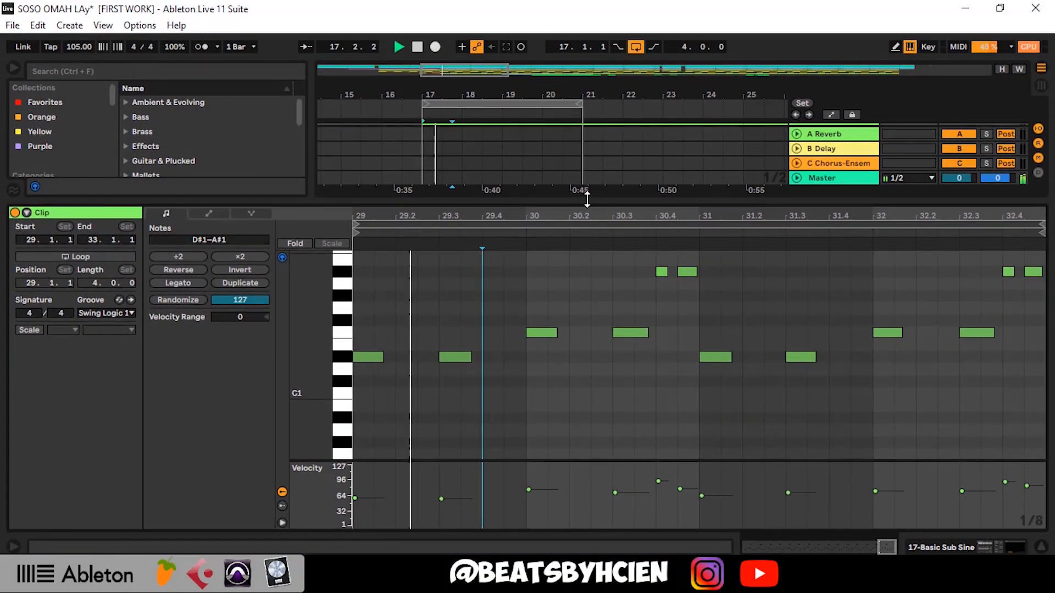
{"action": "key", "text": "space"}
{"action": "double_click", "coordinate": [586, 202]}
{"action": "scroll", "coordinate": [708, 266], "scroll_direction": "up", "scroll_amount": 1}
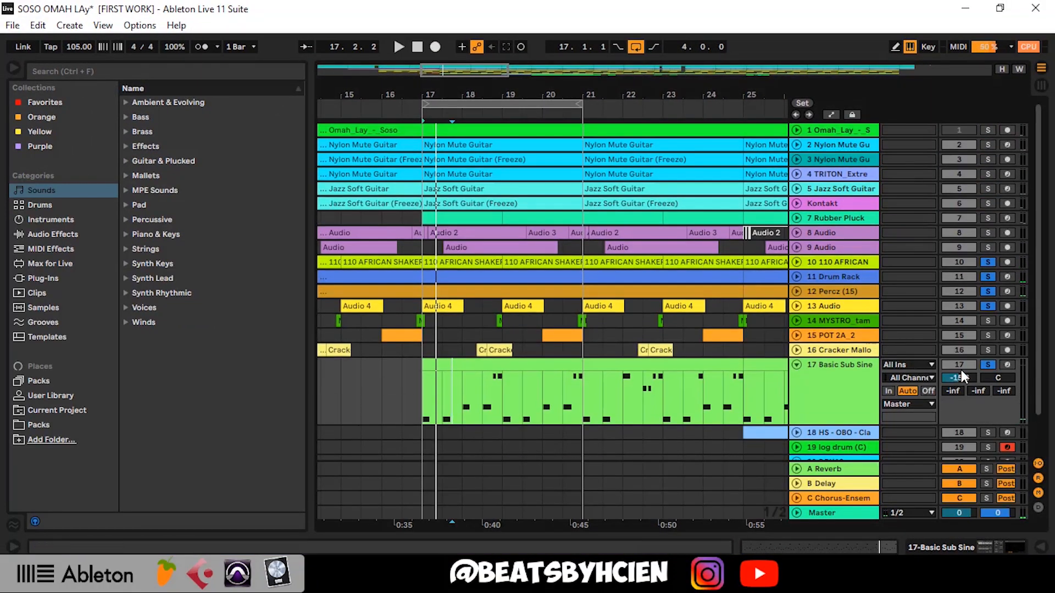
Step: Clear the track solos, play the full beat from the loop at bar 17, and fold 17 Basic Sub Sine
{"action": "left_click", "coordinate": [982, 366]}
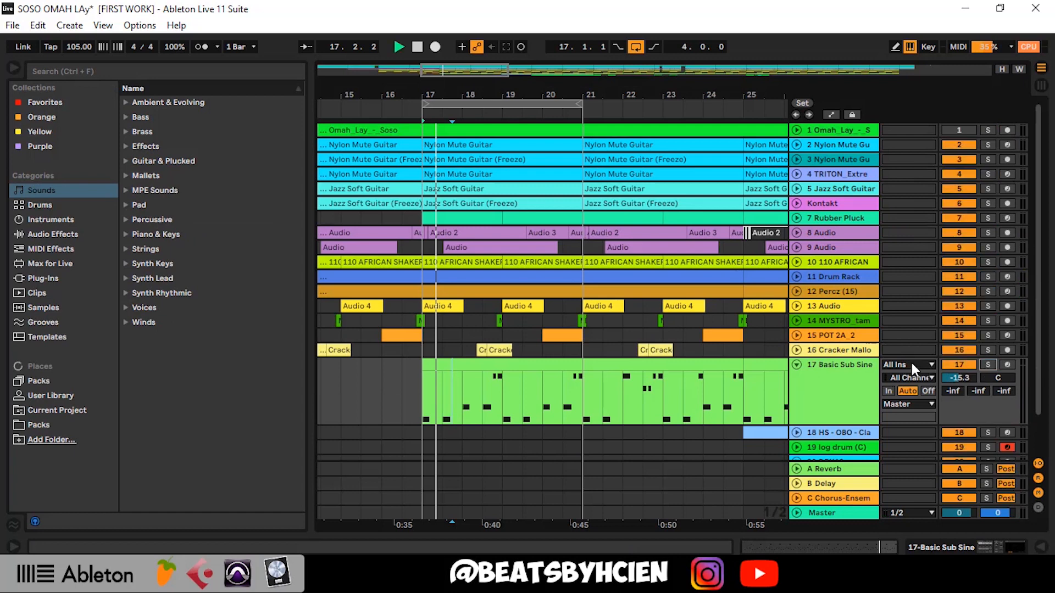
{"action": "key", "text": "space"}
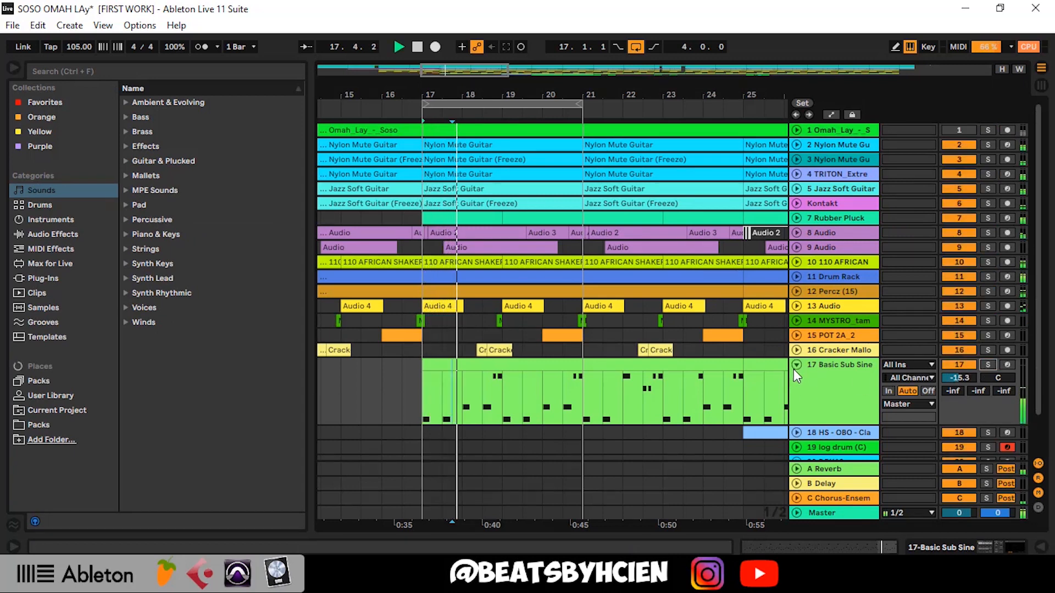
{"action": "left_click", "coordinate": [796, 365]}
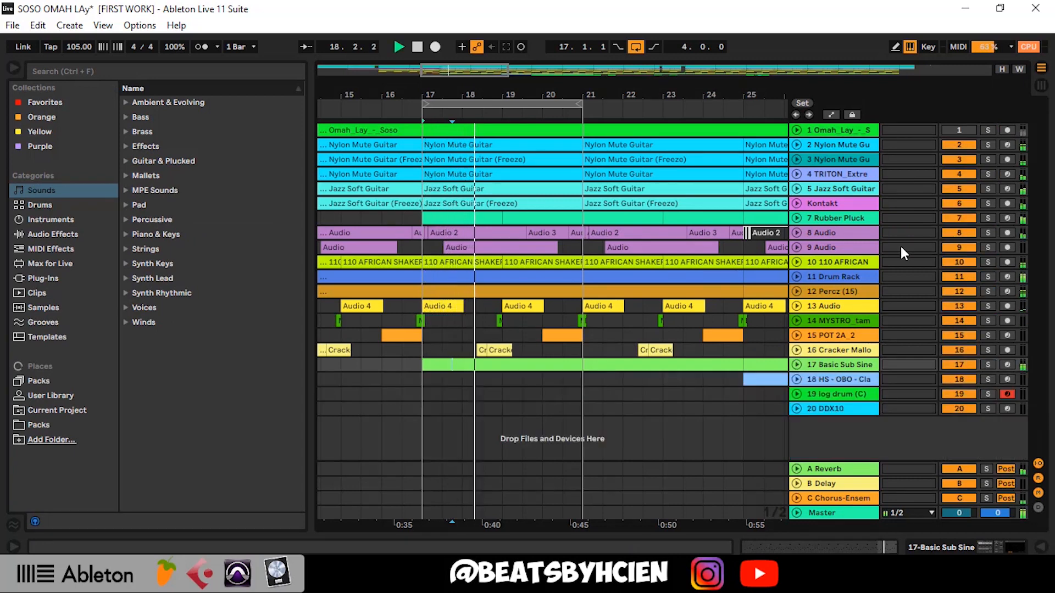
Step: Switch the original Omah Lay song on track 1 on and off to compare it with the remake, and stop playback
{"action": "left_click", "coordinate": [959, 130]}
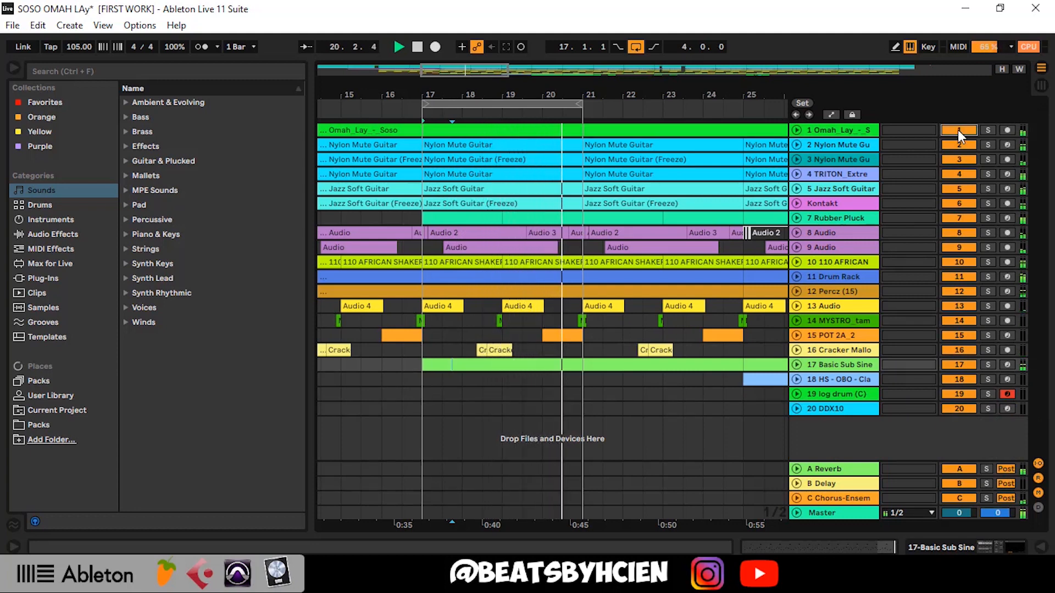
{"action": "left_click", "coordinate": [958, 130]}
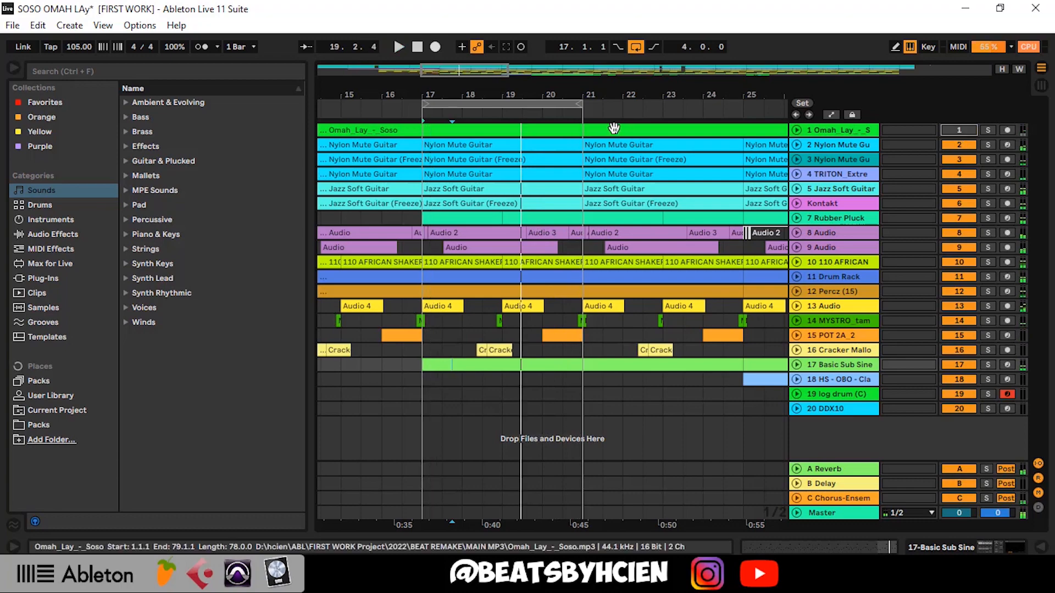
{"action": "key", "text": "space"}
Step: Move the four-bar loop to start at 25.1.1
{"action": "left_click_drag", "start_coordinate": [558, 95], "coordinate": [553, 50]}
{"action": "left_click", "coordinate": [551, 103]}
{"action": "left_click_drag", "start_coordinate": [584, 110], "coordinate": [656, 126]}
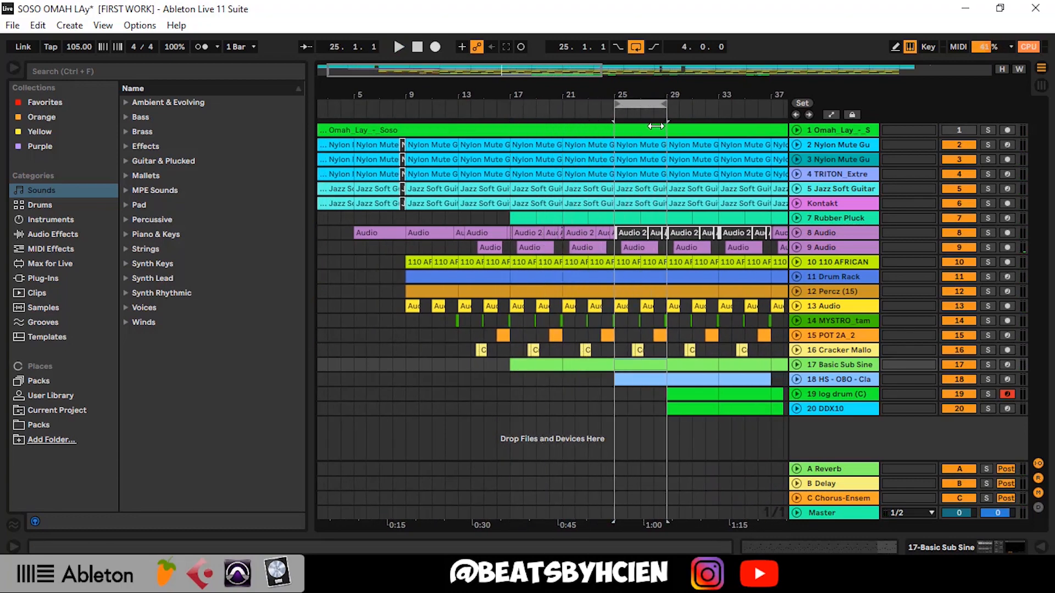
Step: Unfold 18 HS - OBO - Clap Cling 106BPM and inspect the sample region used in its device
{"action": "left_click", "coordinate": [796, 380]}
{"action": "double_click", "coordinate": [829, 388]}
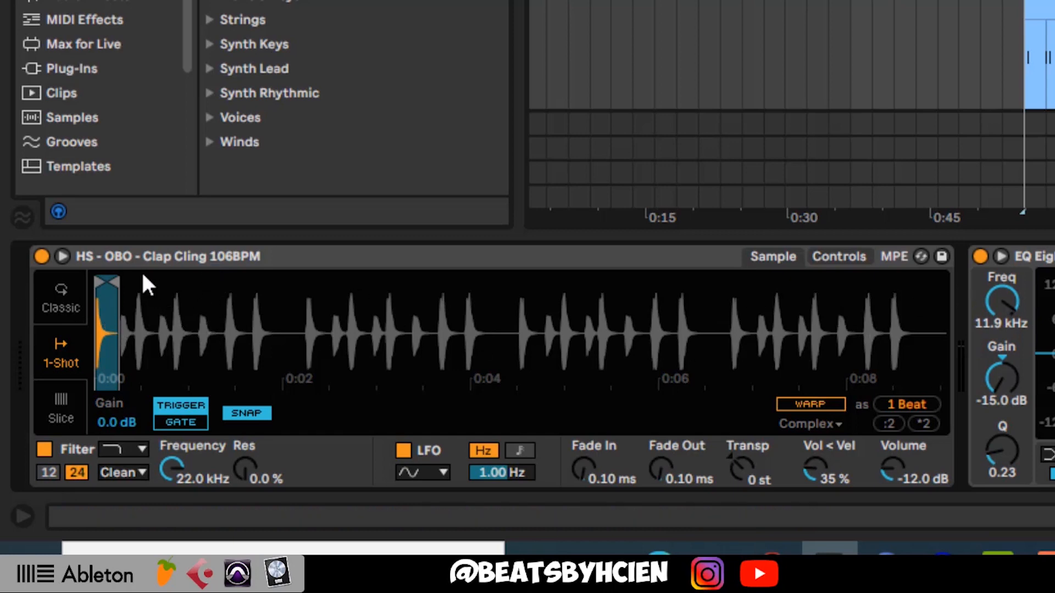
{"action": "mouse_move", "coordinate": [117, 278]}
{"action": "left_mouse_down"}
{"action": "mouse_move", "coordinate": [706, 297]}
{"action": "mouse_move", "coordinate": [141, 329]}
{"action": "mouse_move", "coordinate": [118, 350]}
{"action": "left_mouse_up"}
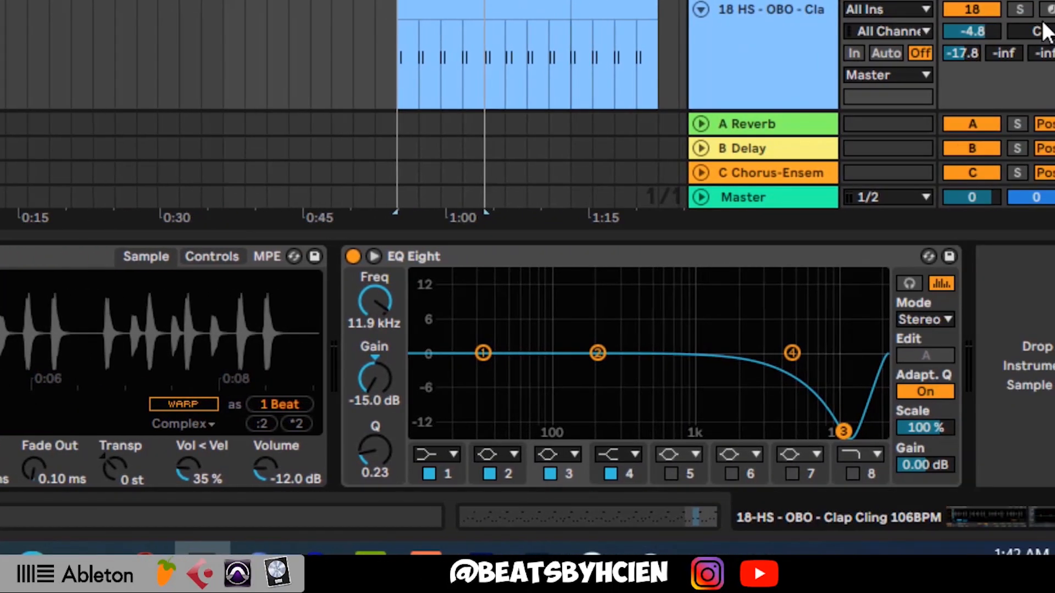
Step: Solo the Clap Cling track, compare its sound with EQ Eight off and on, and hide the device view
{"action": "left_click", "coordinate": [1021, 10]}
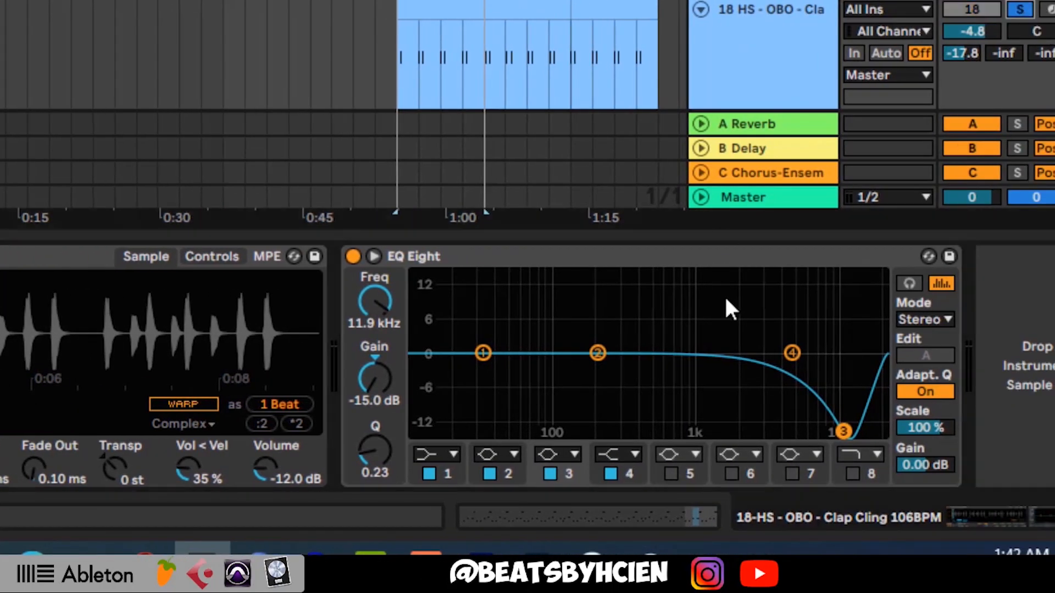
{"action": "left_click", "coordinate": [353, 257]}
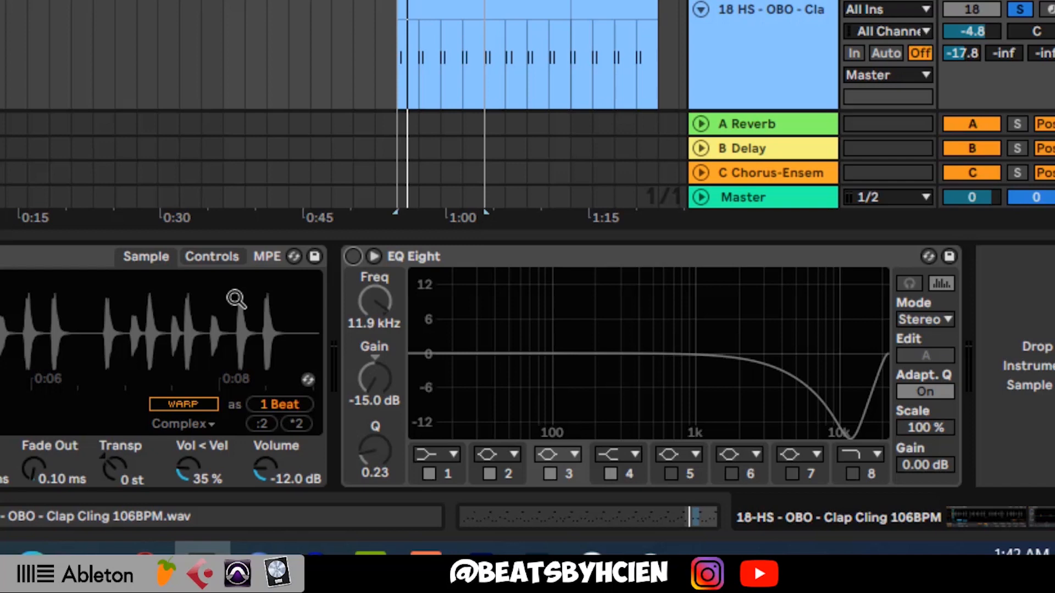
{"action": "left_click", "coordinate": [353, 256]}
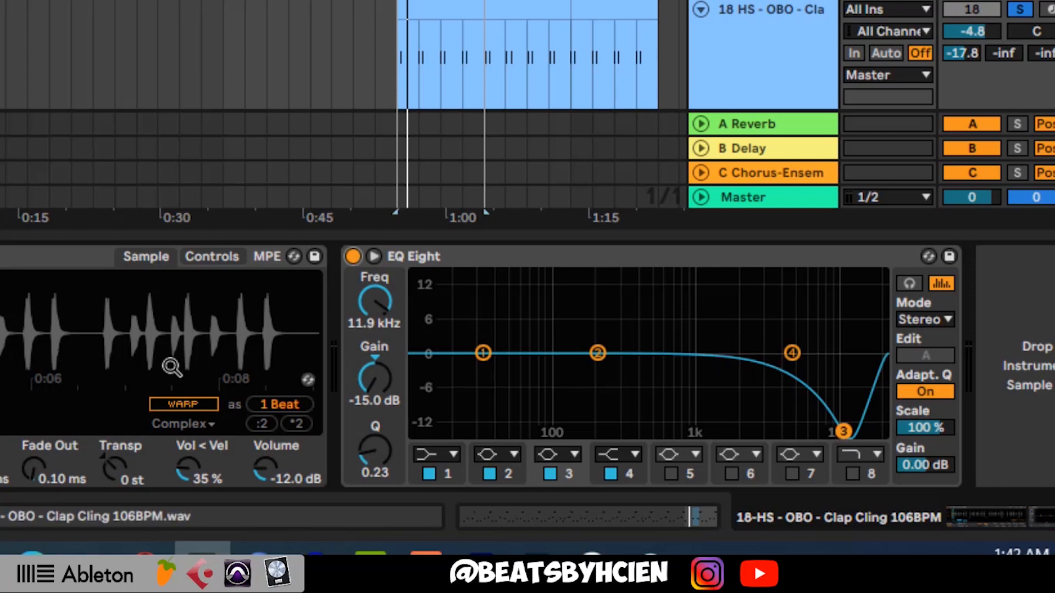
{"action": "key", "text": "space"}
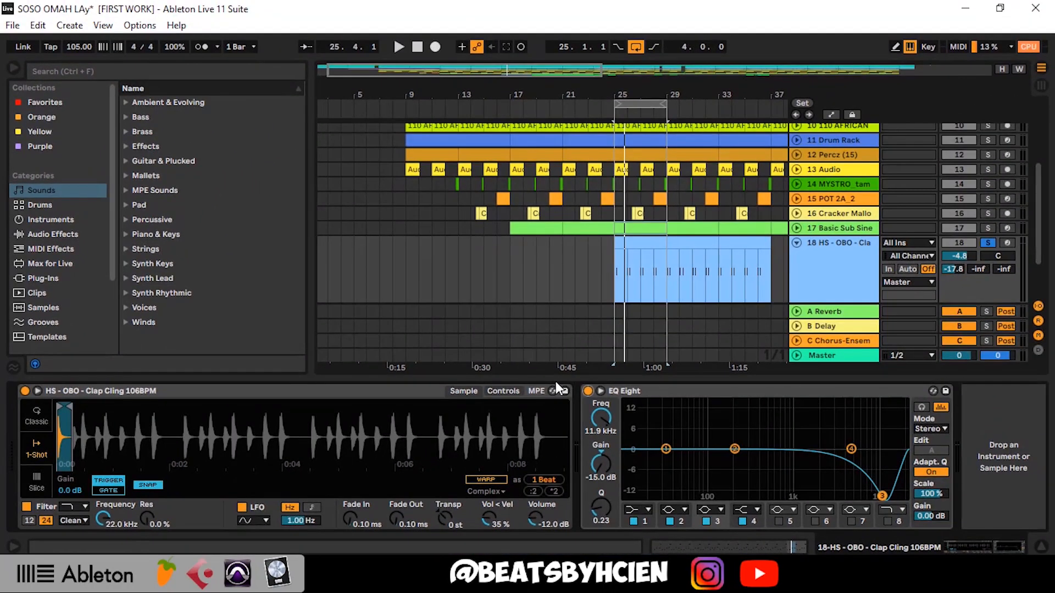
{"action": "double_click", "coordinate": [556, 380]}
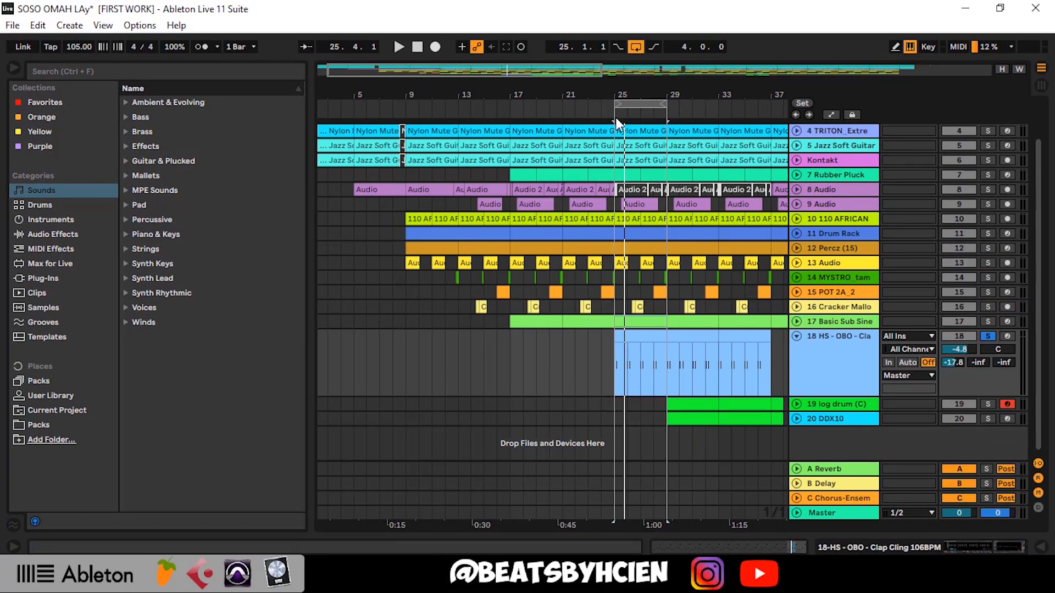
Step: Move the four-bar loop to start at 29.1.1 and fold the Clap Cling track
{"action": "left_click_drag", "start_coordinate": [618, 96], "coordinate": [534, 94]}
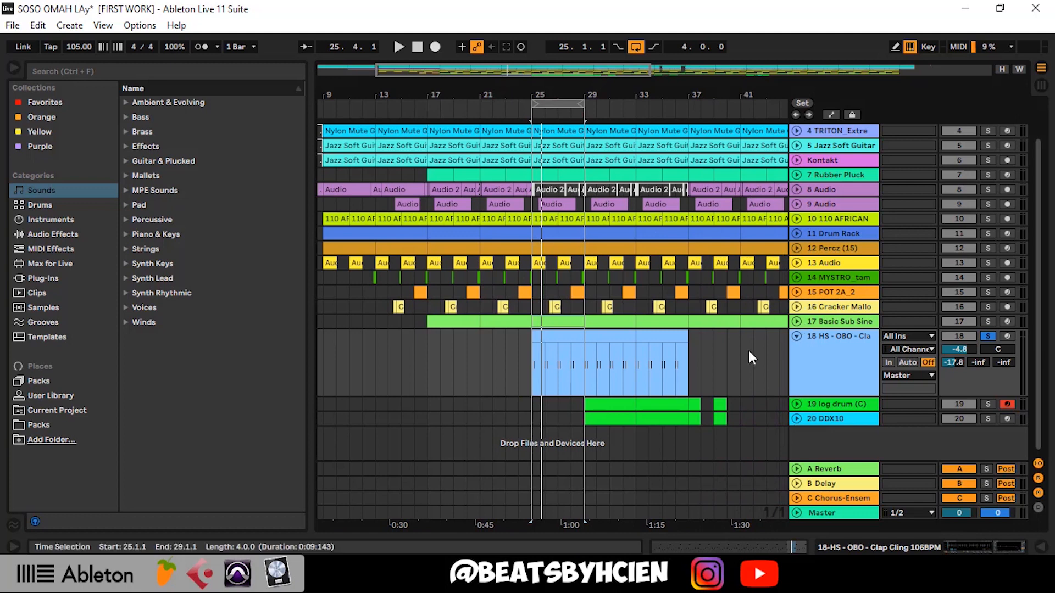
{"action": "left_click_drag", "start_coordinate": [566, 104], "coordinate": [621, 124]}
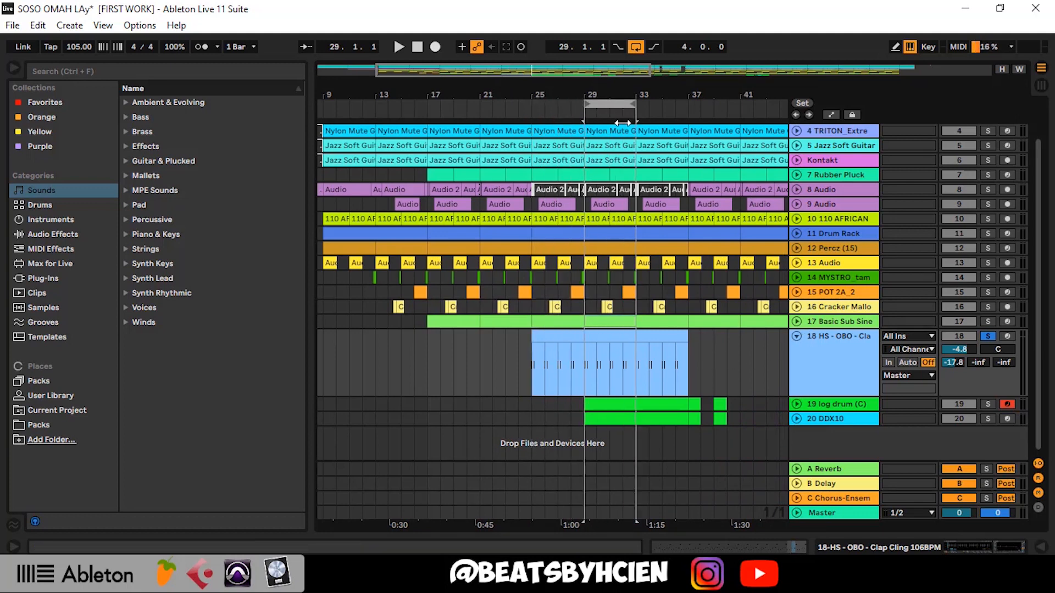
{"action": "left_click", "coordinate": [796, 336]}
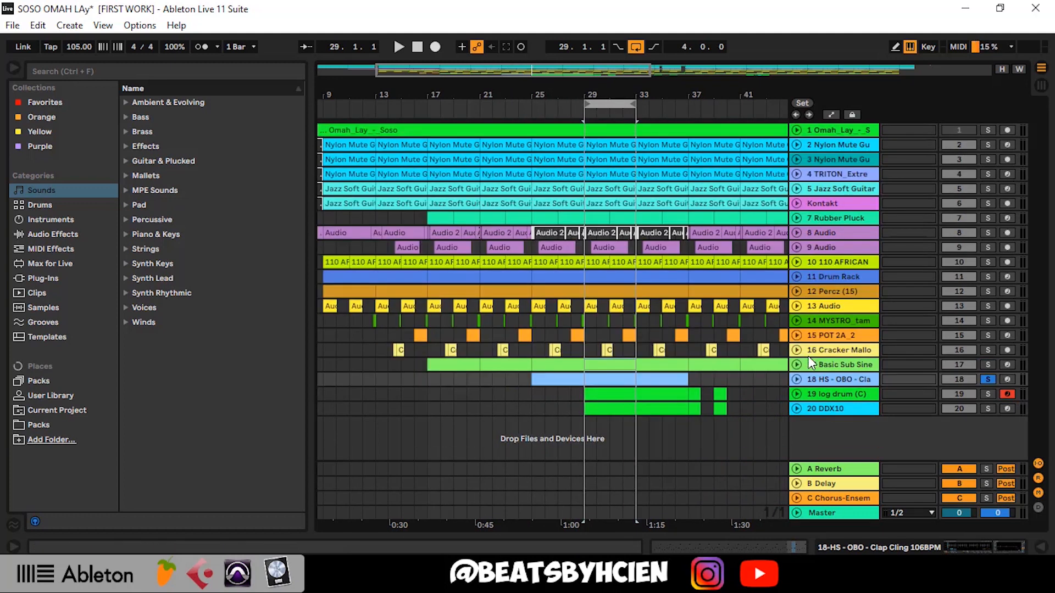
Step: Inspect the Log Drum preset in the DDX10 plug-in window on track 20, and close the plug-in and device views
{"action": "left_click", "coordinate": [828, 395]}
{"action": "left_click", "coordinate": [832, 408]}
{"action": "double_click", "coordinate": [832, 407]}
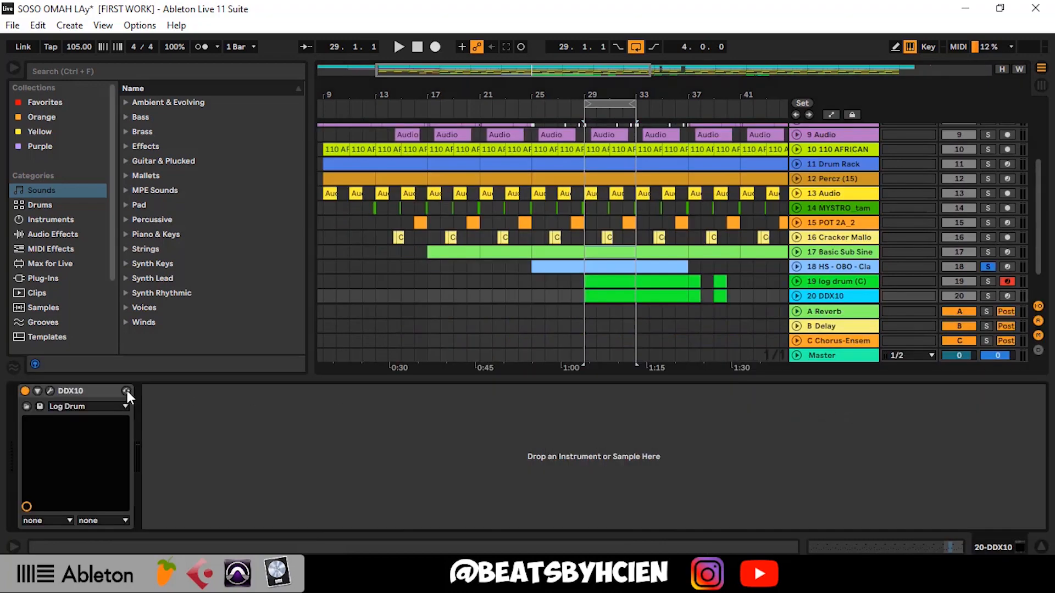
{"action": "left_click", "coordinate": [51, 390]}
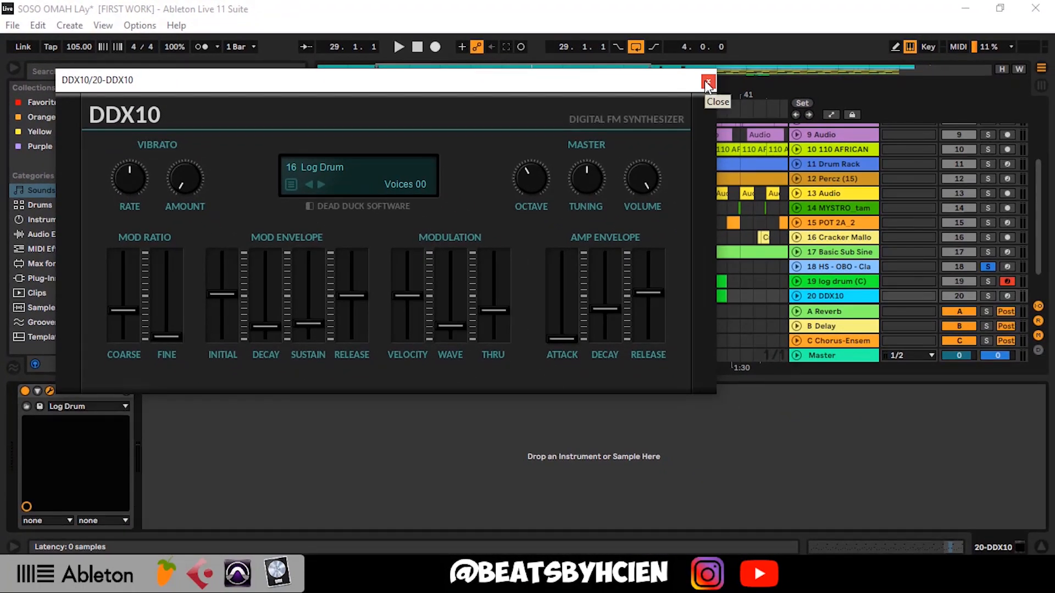
{"action": "left_click_drag", "start_coordinate": [607, 83], "coordinate": [664, 94]}
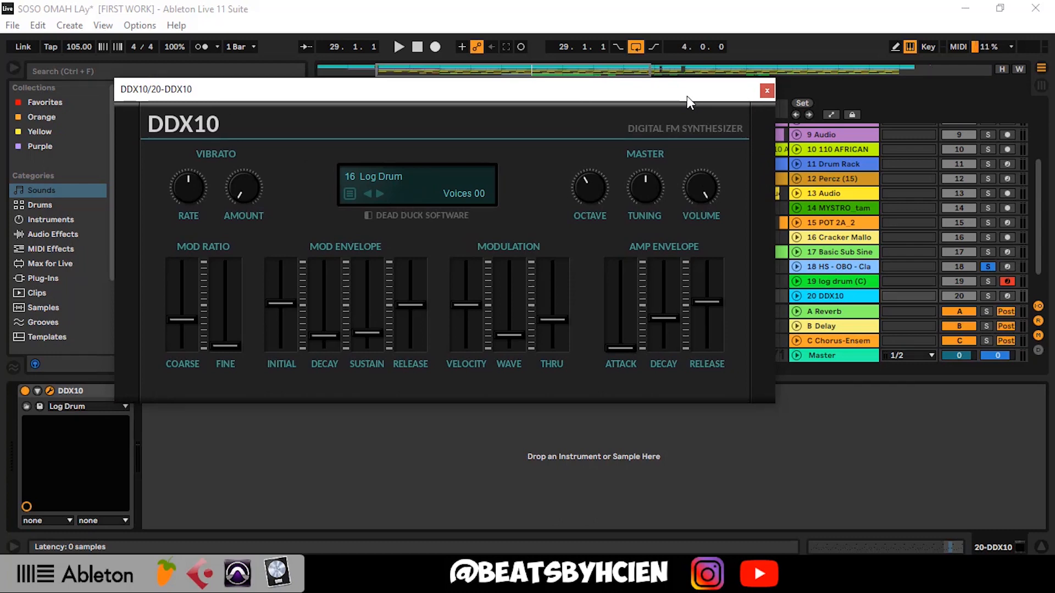
{"action": "left_click", "coordinate": [767, 90]}
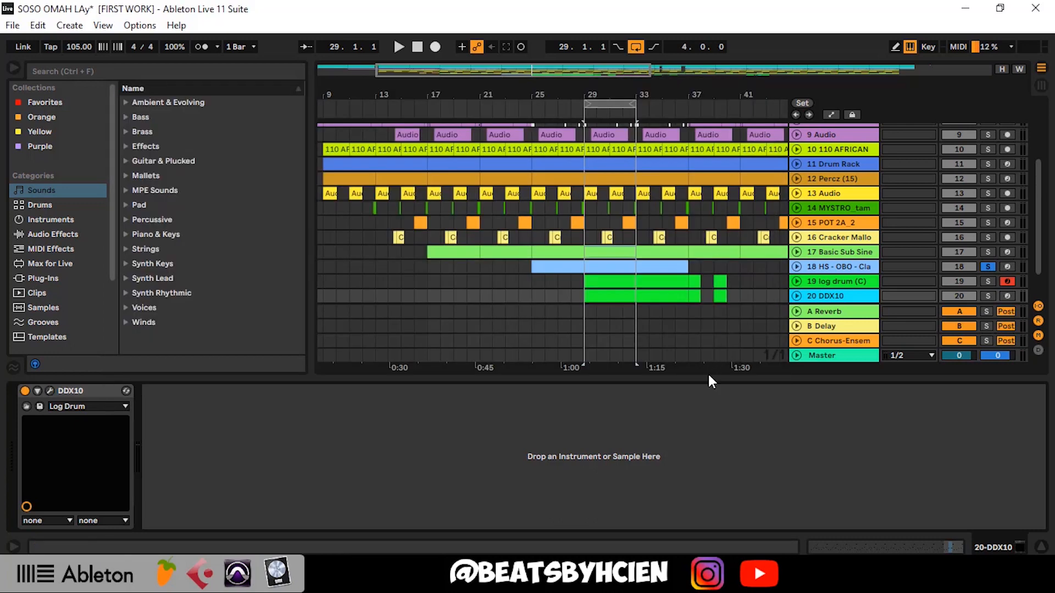
{"action": "key", "text": "ctrl+alt+l"}
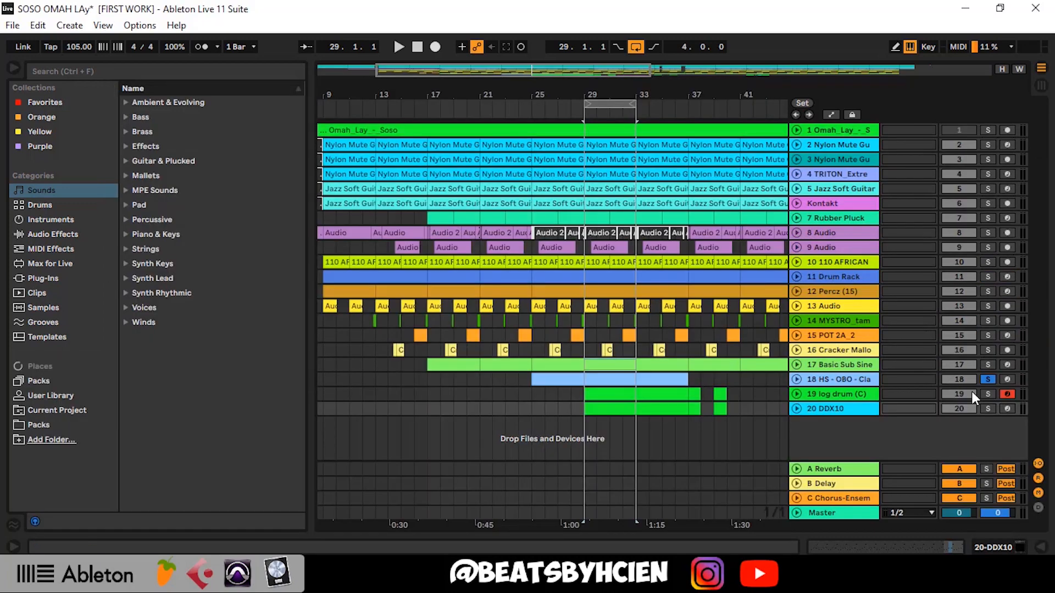
Step: Add 19 log drum, 20 DDX10 and tracks 2 Nylon Mute Guitar through 7 Rubber Pluck to the solos and play from 29.1.1
{"action": "left_click", "coordinate": [988, 393]}
{"action": "left_click", "coordinate": [858, 146]}
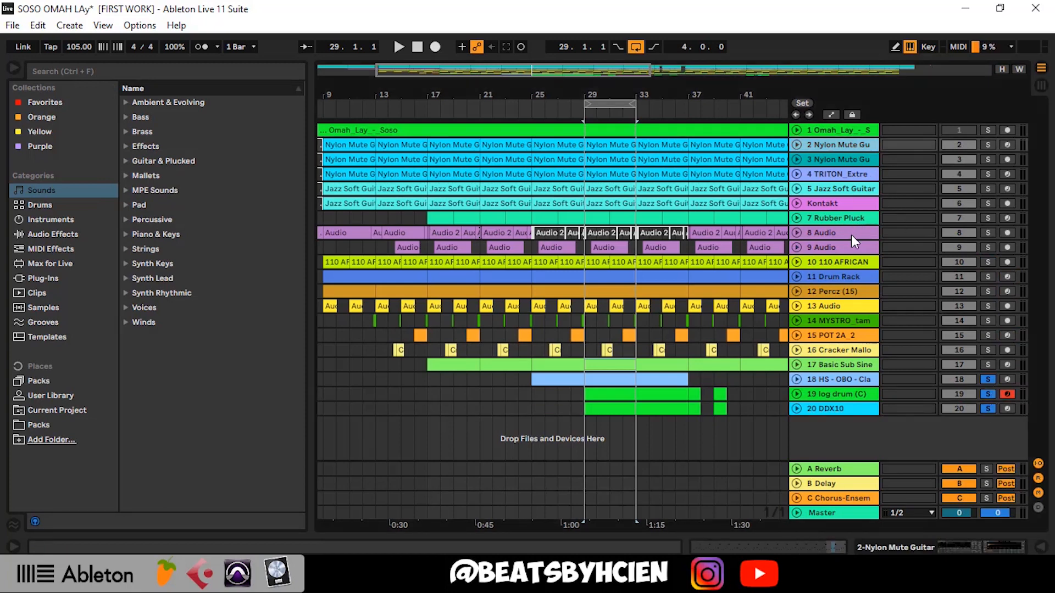
{"action": "left_click", "coordinate": [852, 220], "text": "shift"}
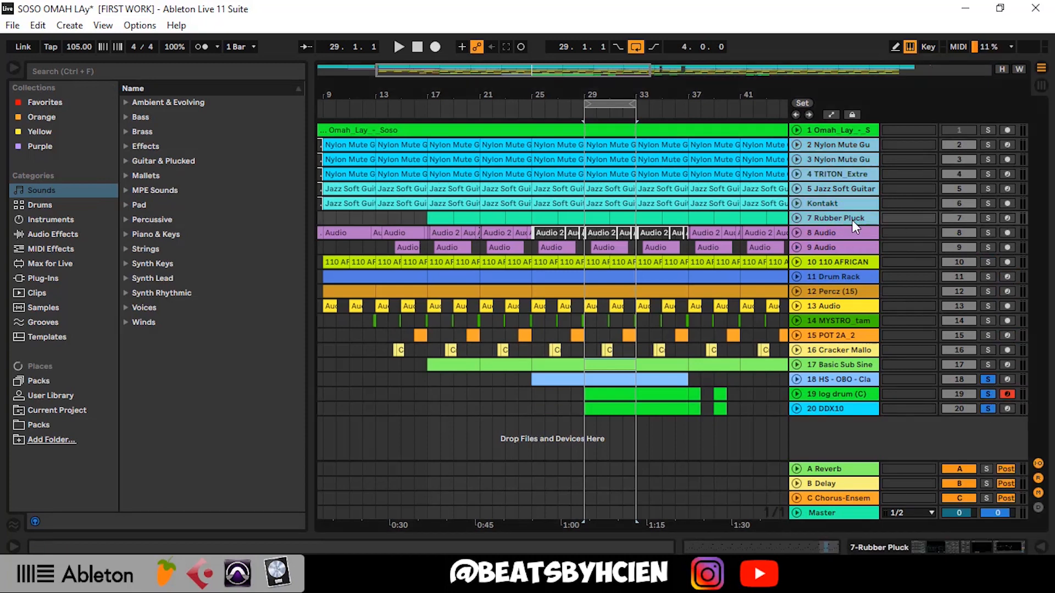
{"action": "left_click", "coordinate": [988, 218]}
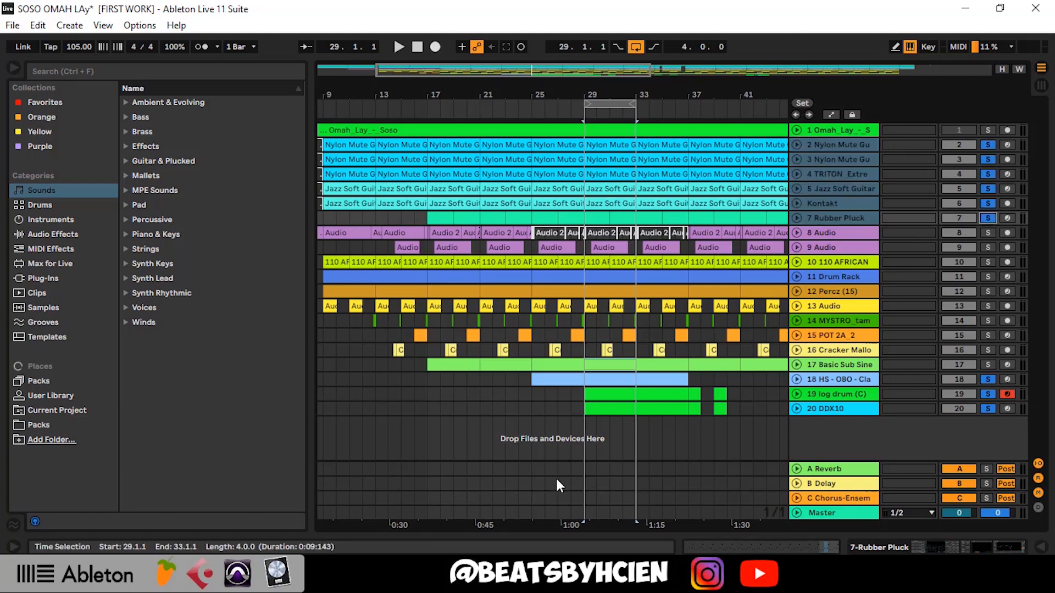
{"action": "key", "text": "space"}
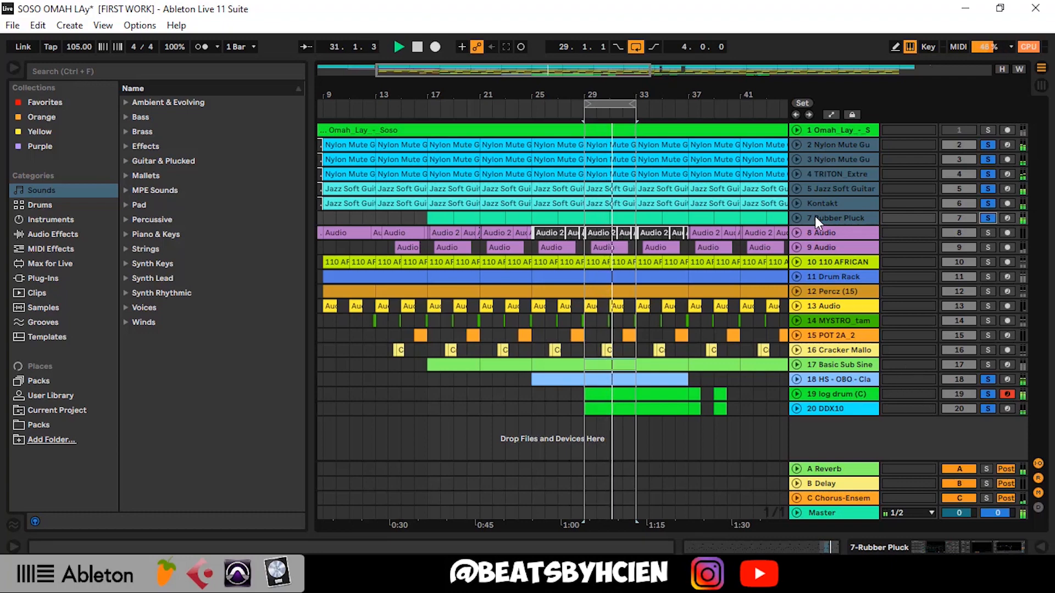
Step: Unfold the guitar and pluck tracks, lower the Kontakt track's volume to -21.0, fold the tracks again, and stop playback
{"action": "left_click", "coordinate": [799, 204]}
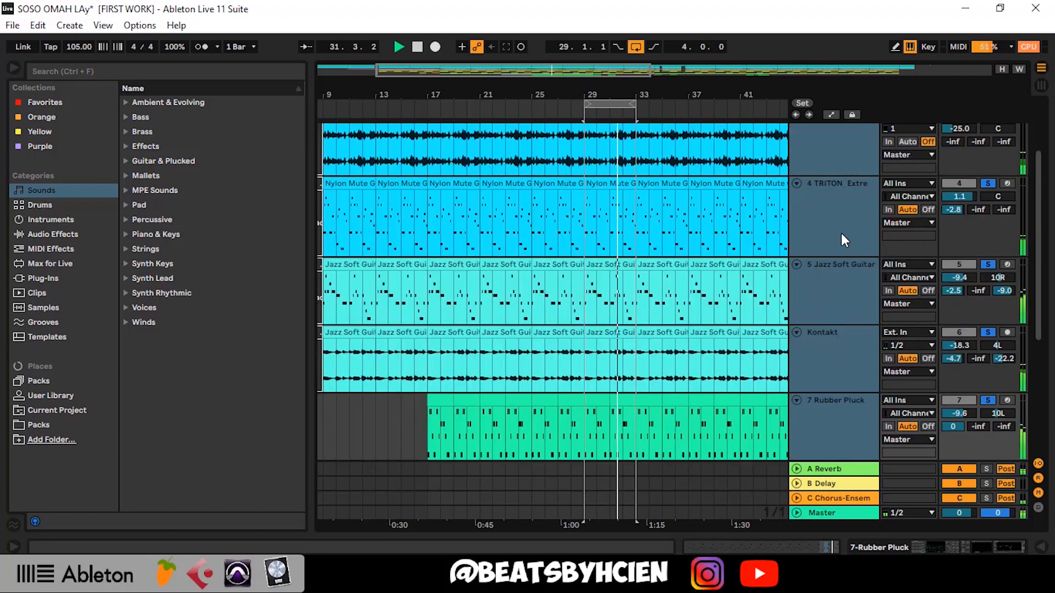
{"action": "left_click", "coordinate": [798, 330]}
{"action": "left_click", "coordinate": [797, 203]}
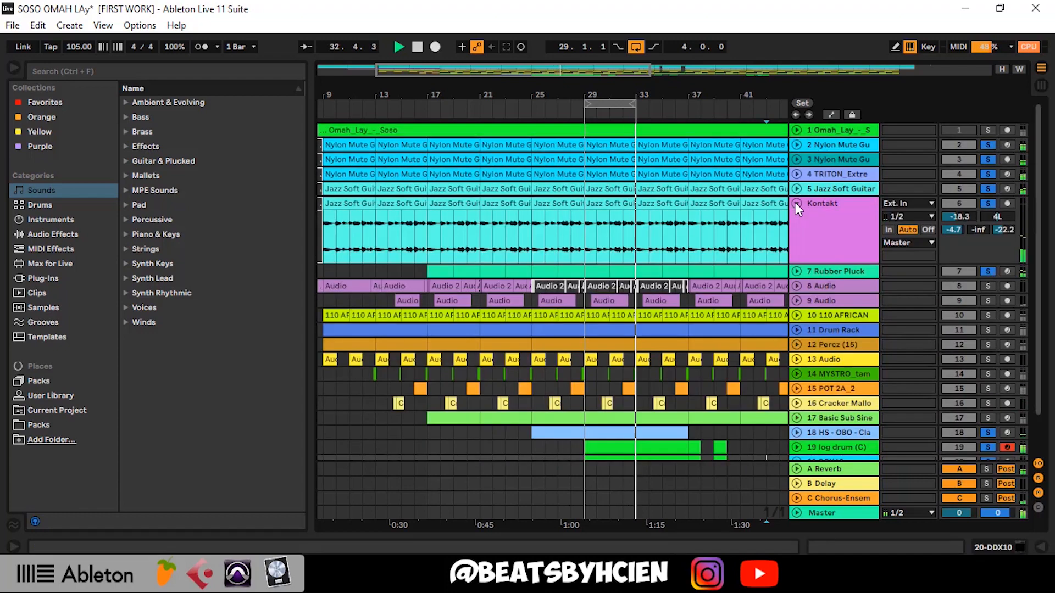
{"action": "left_click", "coordinate": [796, 271]}
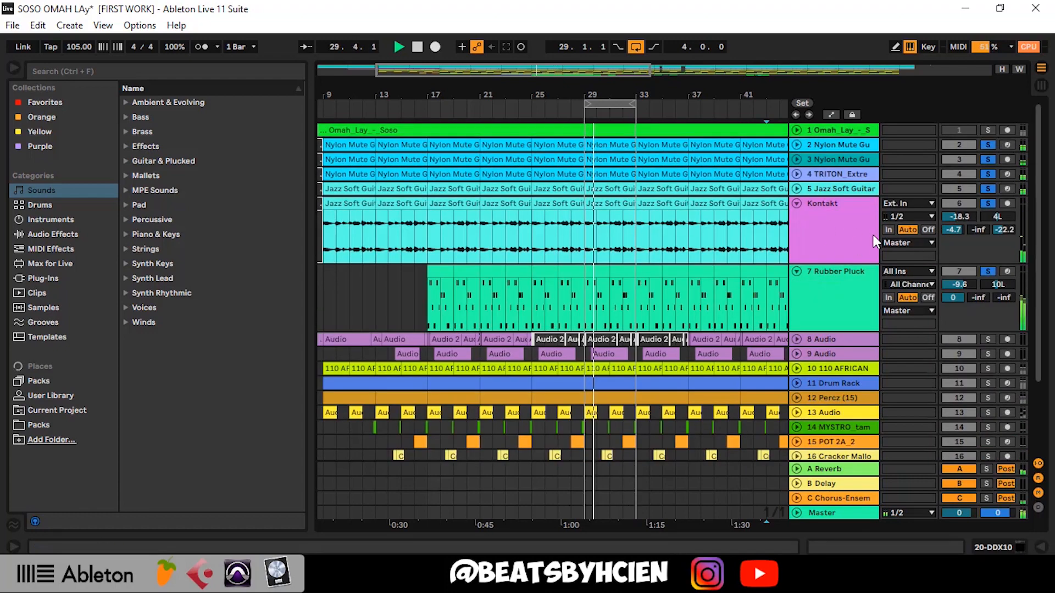
{"action": "left_click_drag", "start_coordinate": [949, 219], "coordinate": [970, 223]}
{"action": "left_click", "coordinate": [797, 189]}
{"action": "left_click", "coordinate": [796, 190]}
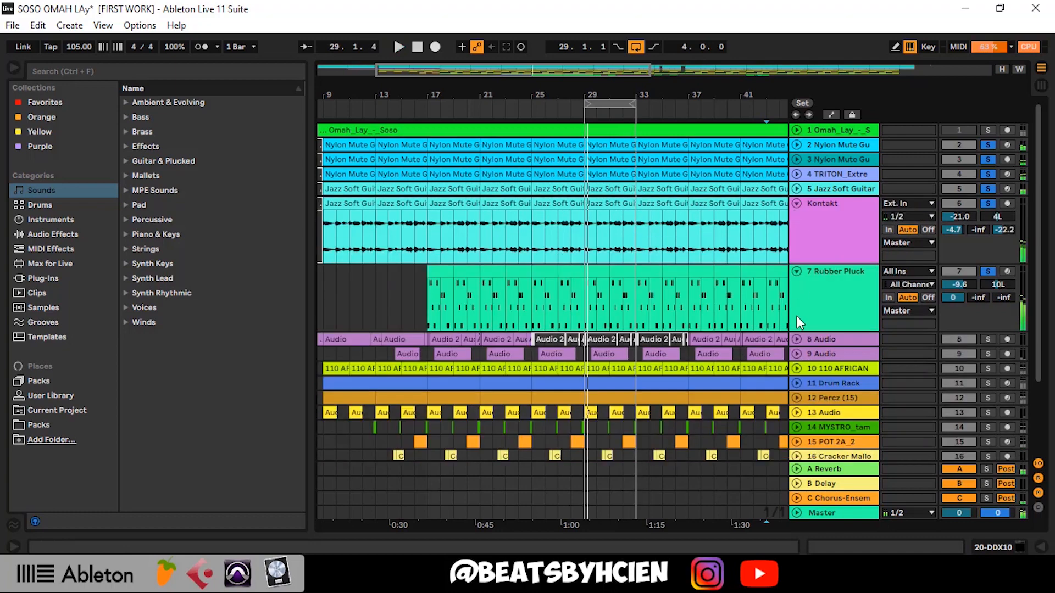
{"action": "left_click", "coordinate": [796, 203]}
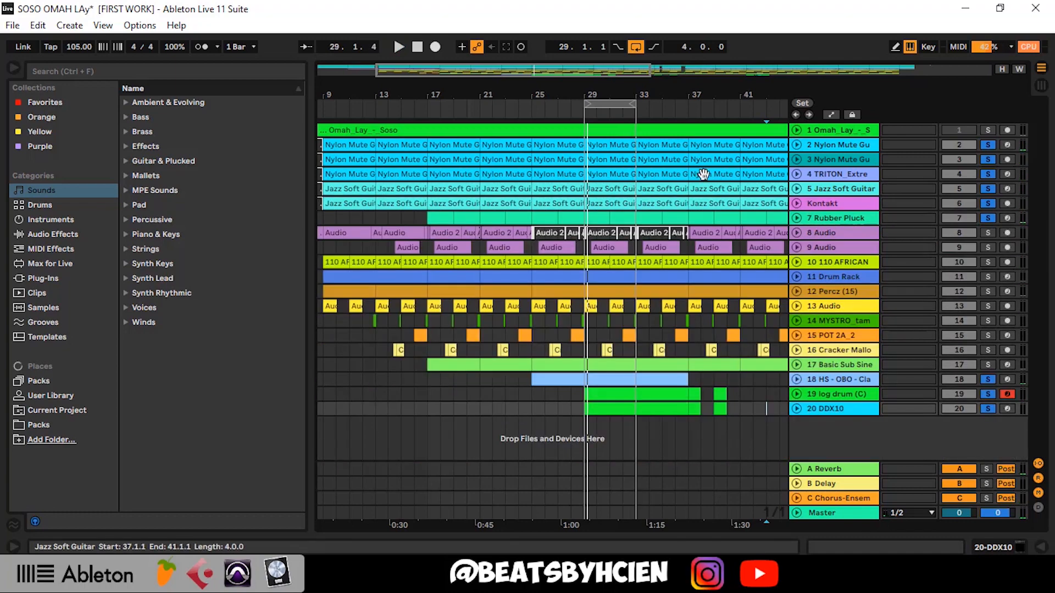
Step: Extend the loop from 29.1.1 to 50 bars and fit the whole arrangement in view
{"action": "left_click", "coordinate": [795, 218]}
{"action": "mouse_move", "coordinate": [625, 112]}
{"action": "left_mouse_down"}
{"action": "mouse_move", "coordinate": [484, 102]}
{"action": "mouse_move", "coordinate": [761, 104]}
{"action": "mouse_move", "coordinate": [720, 115]}
{"action": "left_mouse_up"}
{"action": "key", "text": "w"}
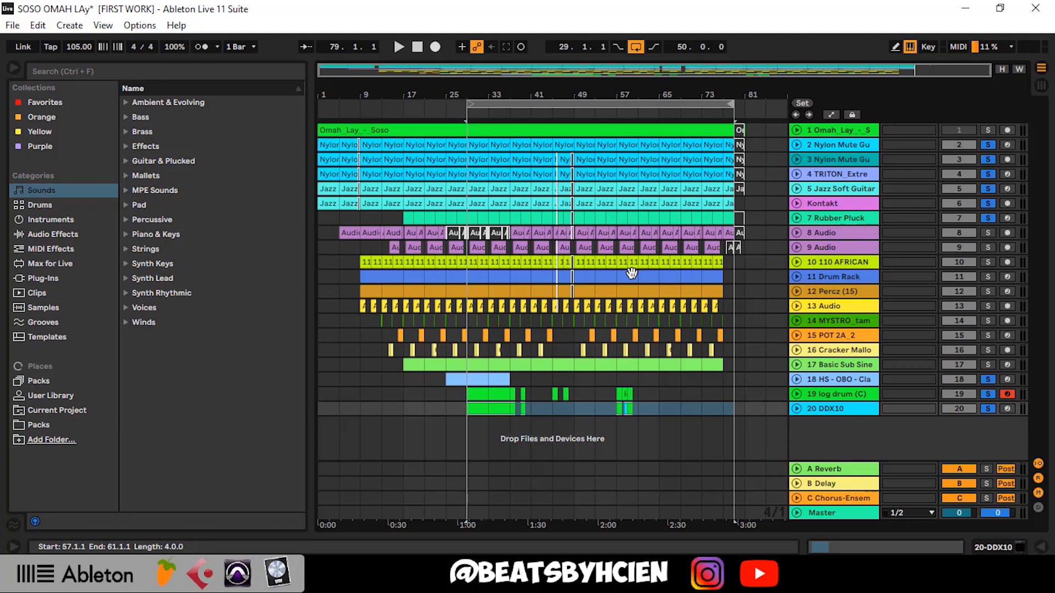
{"action": "left_click_drag", "start_coordinate": [578, 345], "coordinate": [588, 345]}
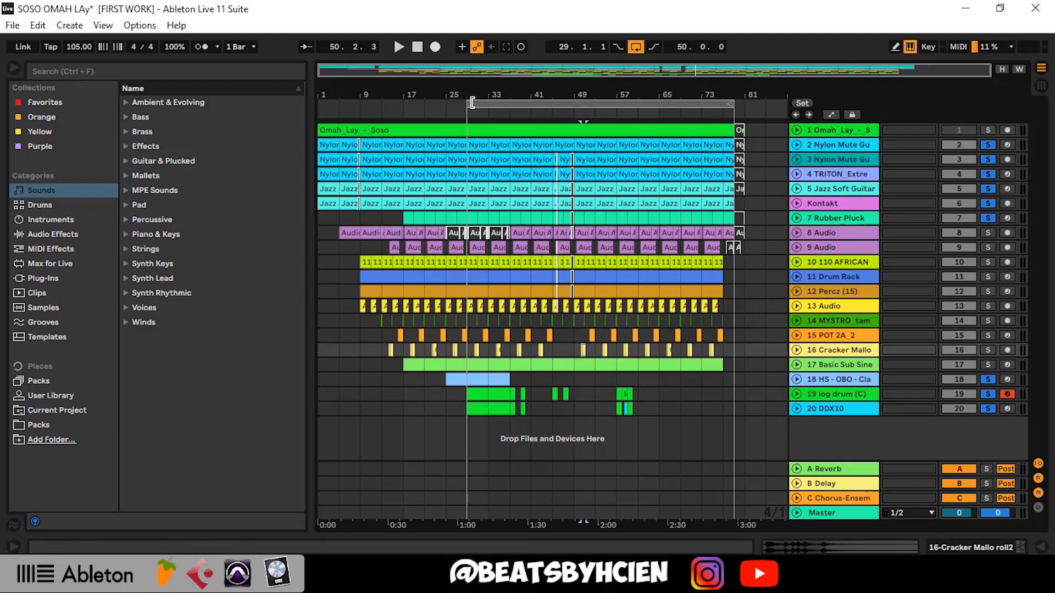
Step: Set the loop to four bars starting at 17.1.1, and check the Kontakt track's mixer settings
{"action": "left_click_drag", "start_coordinate": [471, 103], "coordinate": [401, 120]}
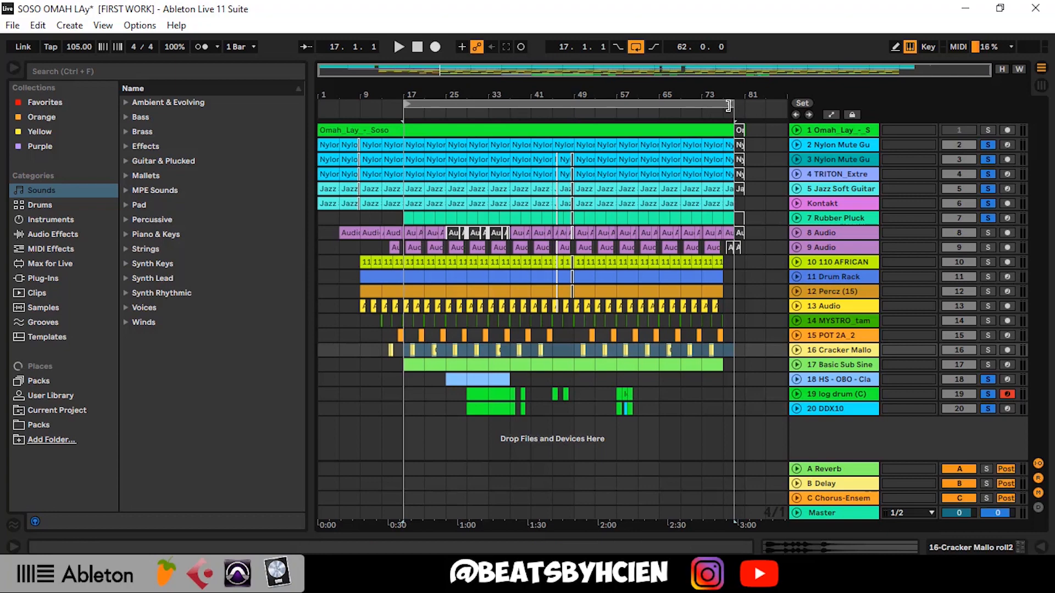
{"action": "left_click_drag", "start_coordinate": [731, 104], "coordinate": [426, 249]}
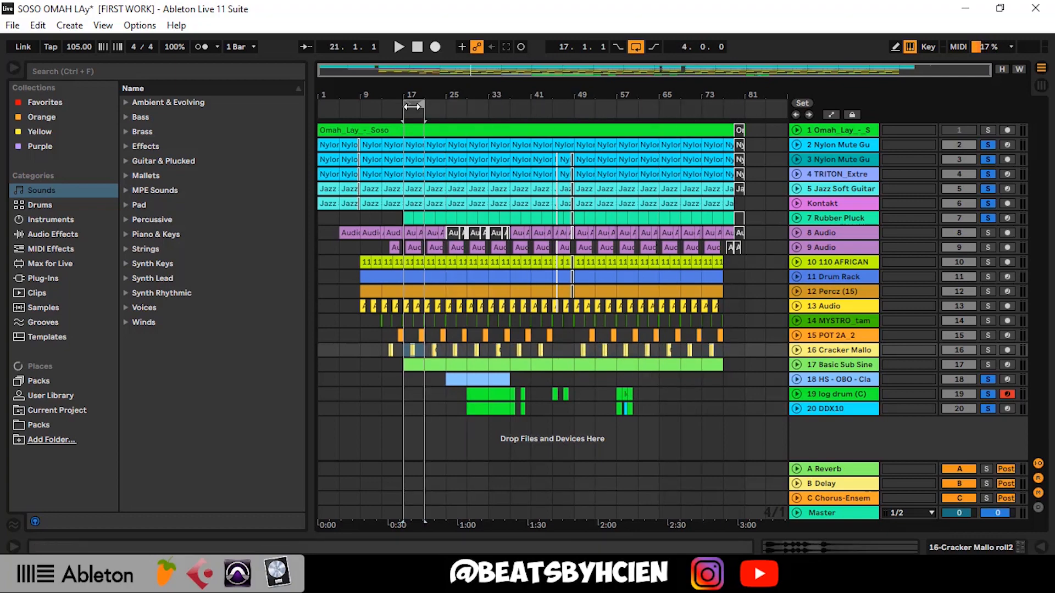
{"action": "left_click_drag", "start_coordinate": [408, 95], "coordinate": [438, 187]}
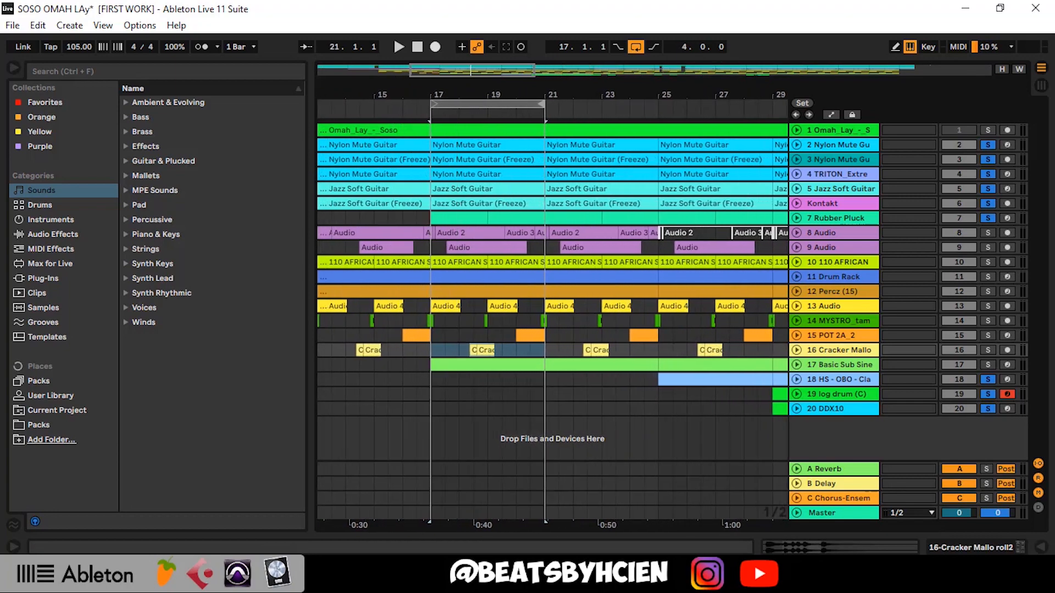
{"action": "left_click", "coordinate": [796, 204]}
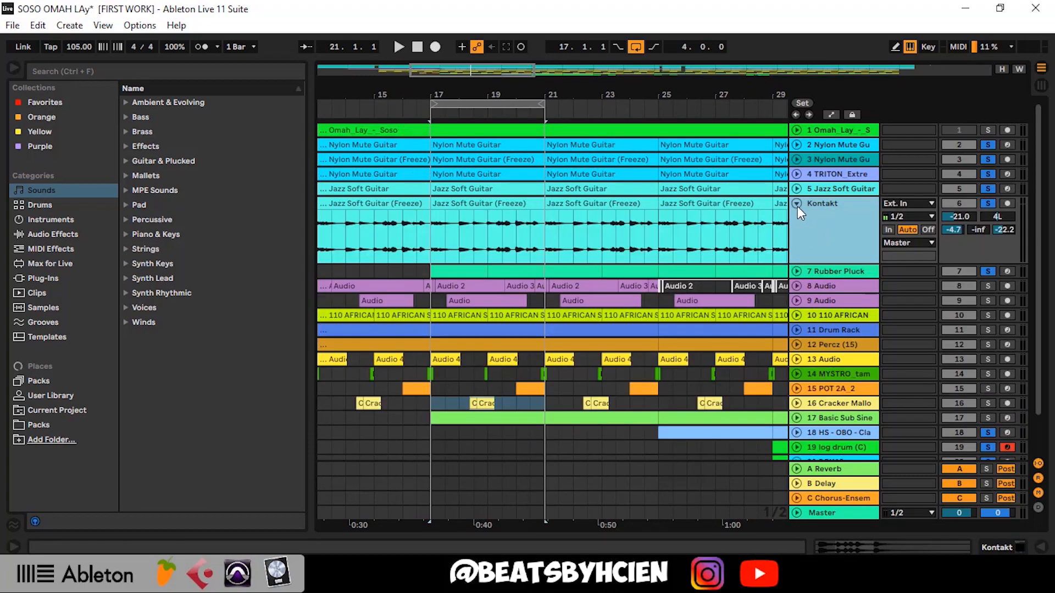
{"action": "left_click", "coordinate": [796, 203]}
{"action": "left_click_drag", "start_coordinate": [571, 91], "coordinate": [563, 47]}
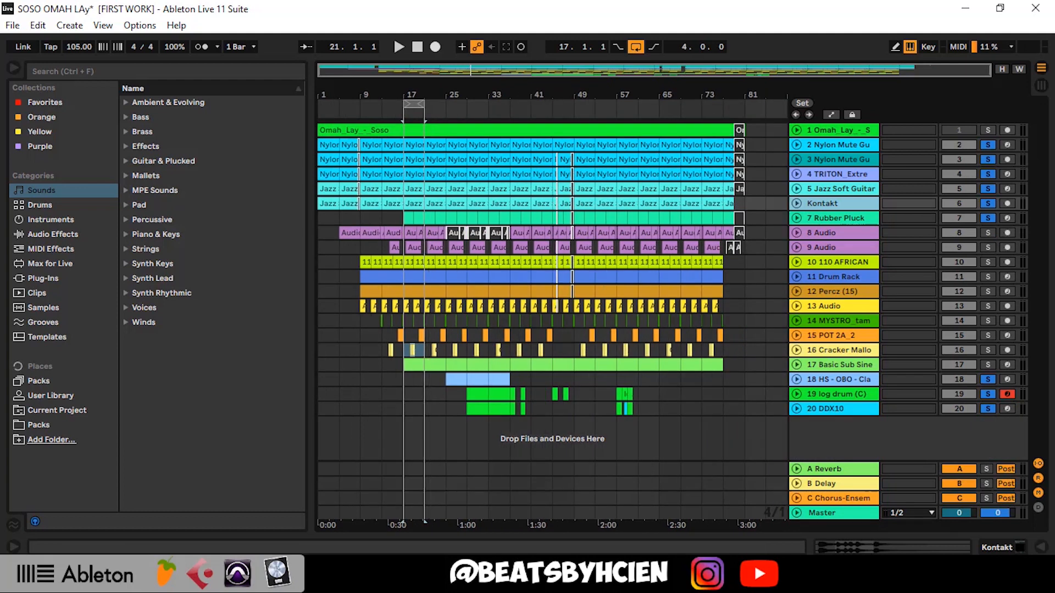
Step: Clear the solos on all tracks and set the loop to 74 bars, from 5.1.1 to 79.1.1
{"action": "left_click", "coordinate": [988, 379]}
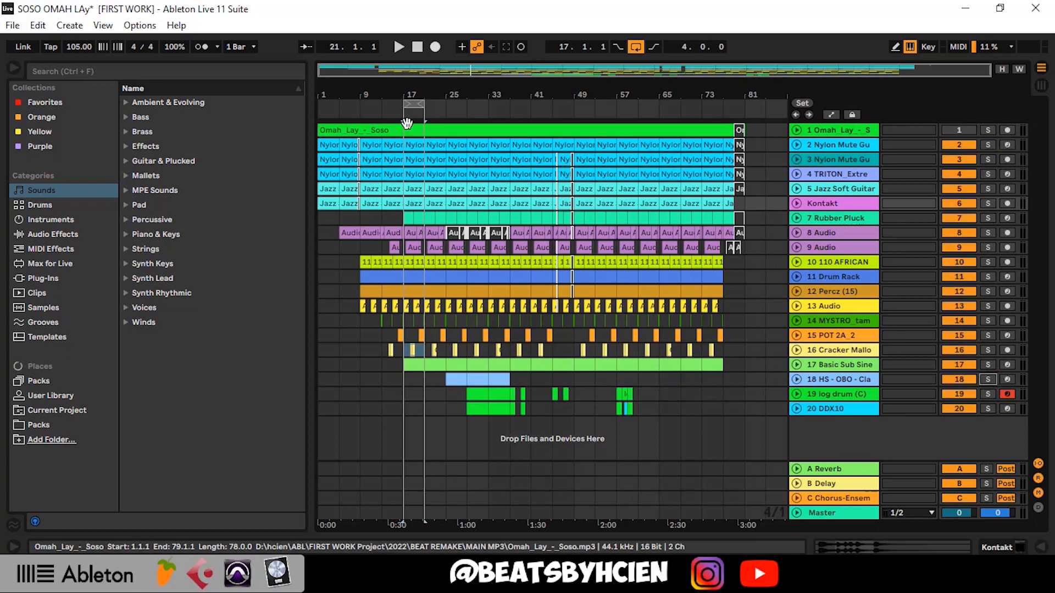
{"action": "left_click_drag", "start_coordinate": [404, 105], "coordinate": [345, 122]}
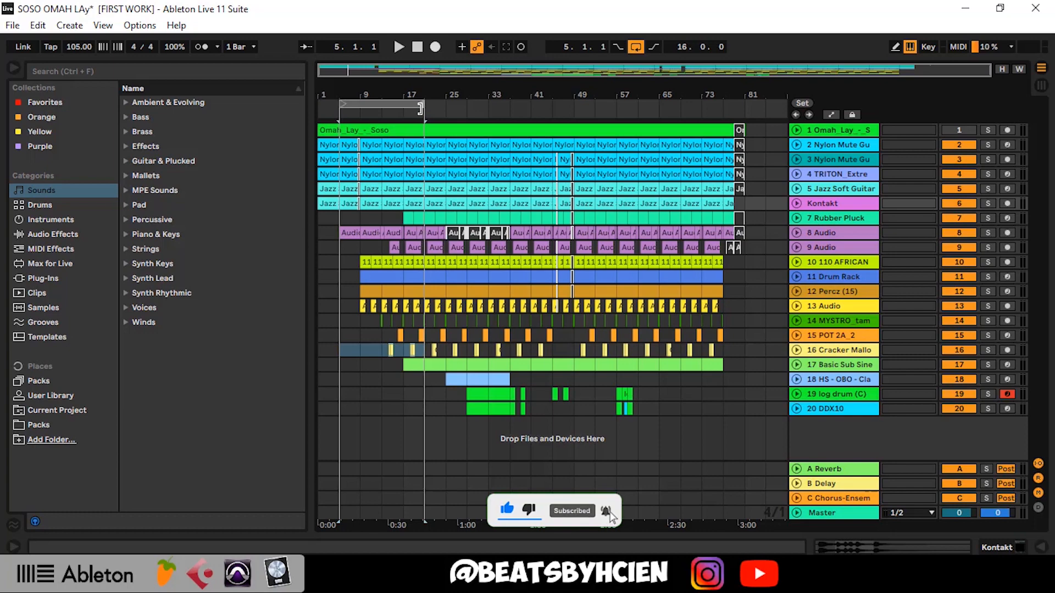
{"action": "left_click_drag", "start_coordinate": [408, 108], "coordinate": [733, 126]}
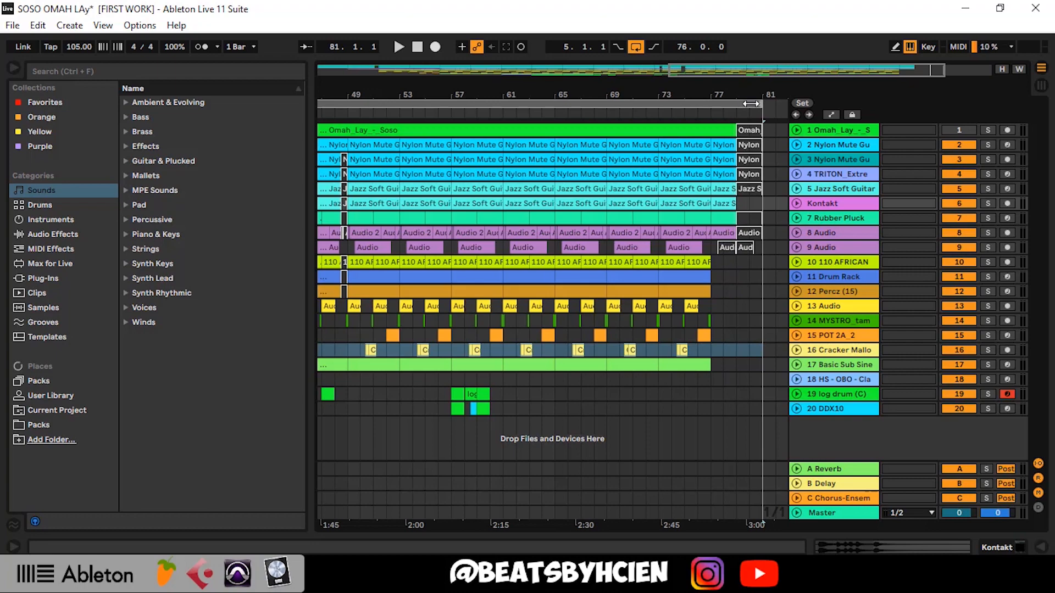
{"action": "left_click_drag", "start_coordinate": [756, 104], "coordinate": [730, 104]}
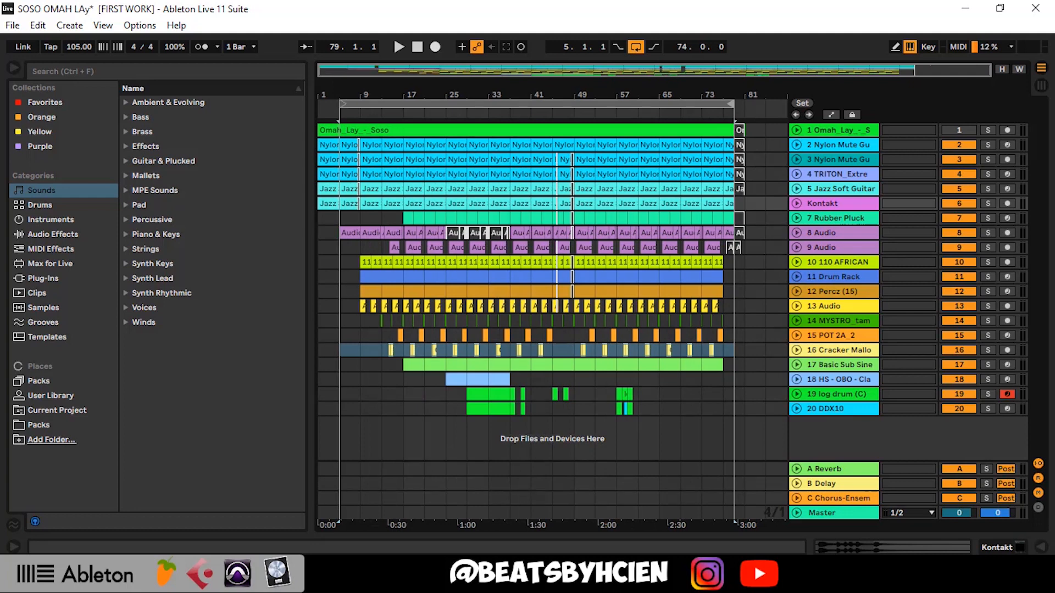
Step: Play the full mix from 5.1.1, and place the insert mark at 29.1.1 on the DDX10 track
{"action": "key", "text": "space"}
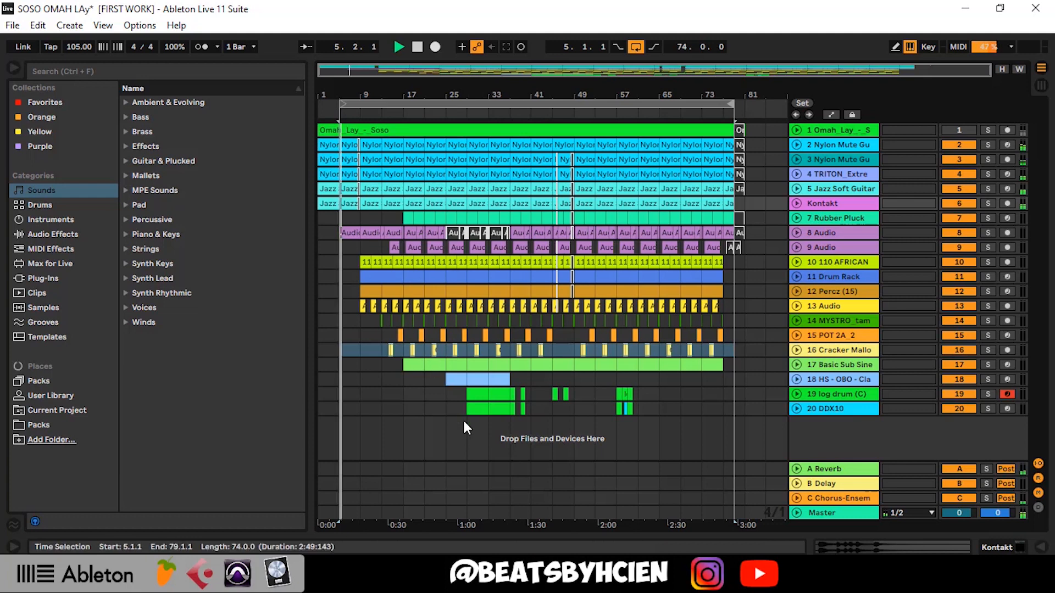
{"action": "left_click", "coordinate": [465, 411]}
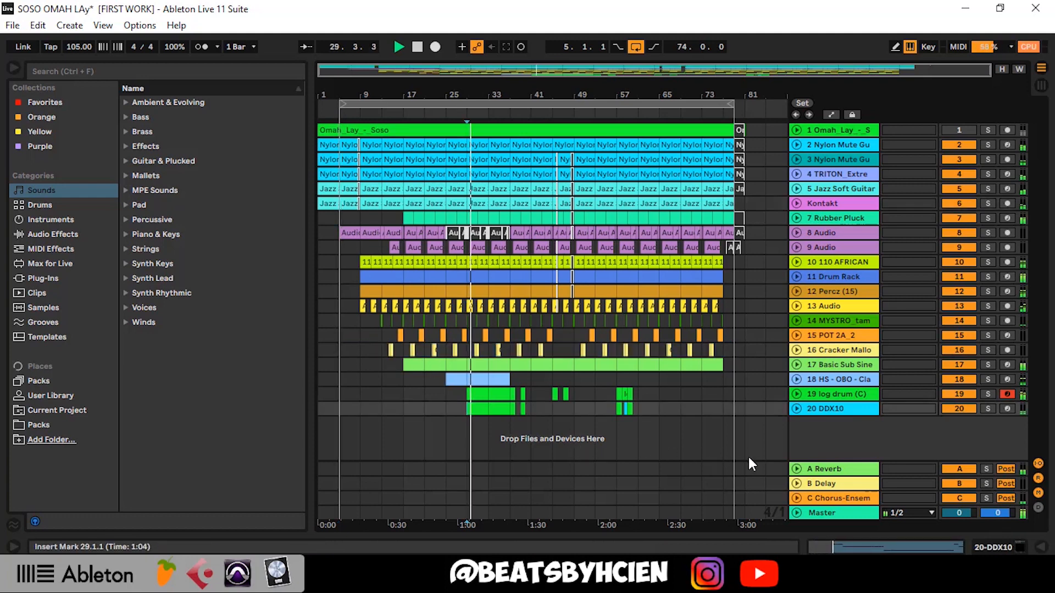